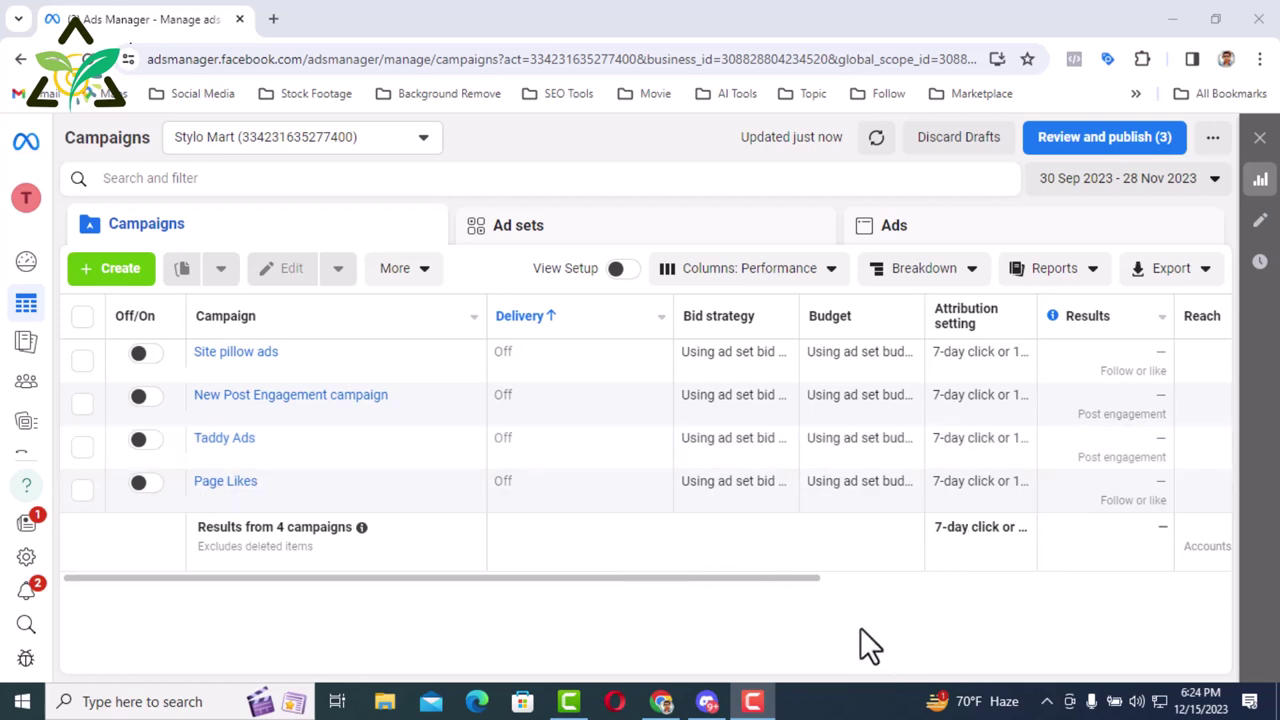
# Start a new auction campaign with the Sales objective
pyautogui.click(126, 281)
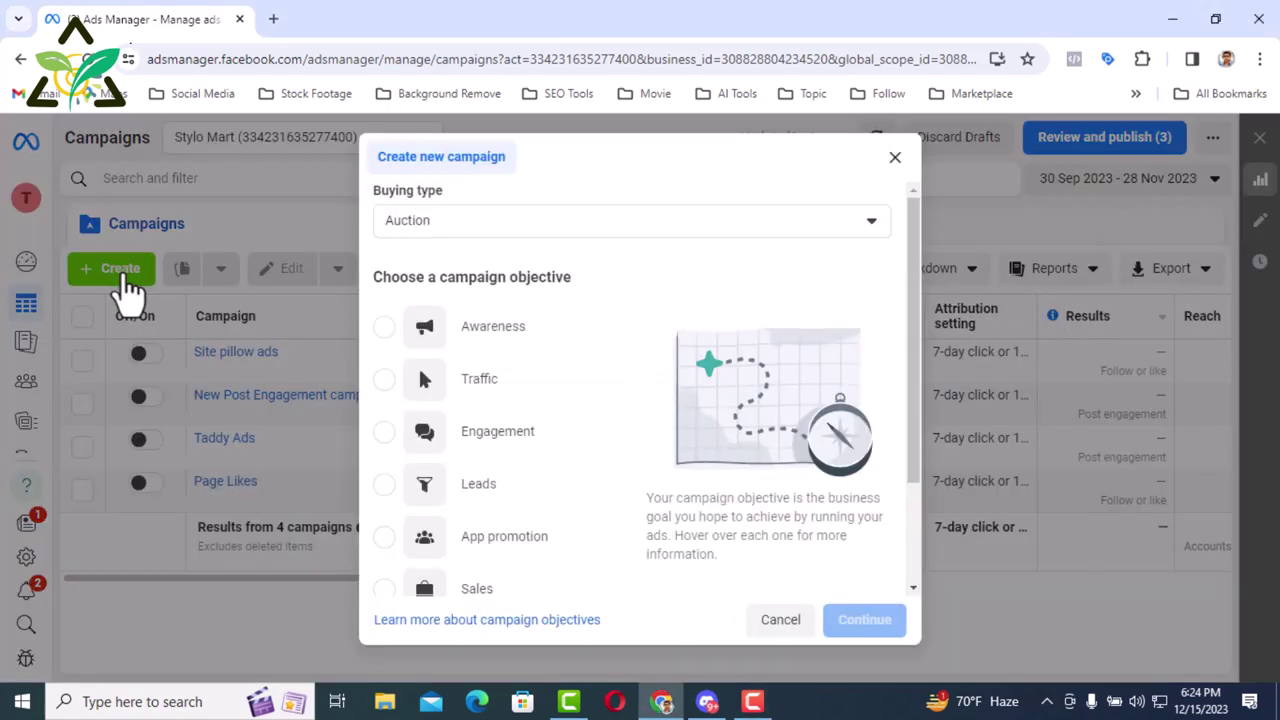
pyautogui.moveTo(465, 332)
pyautogui.scroll(-1, 466, 335)
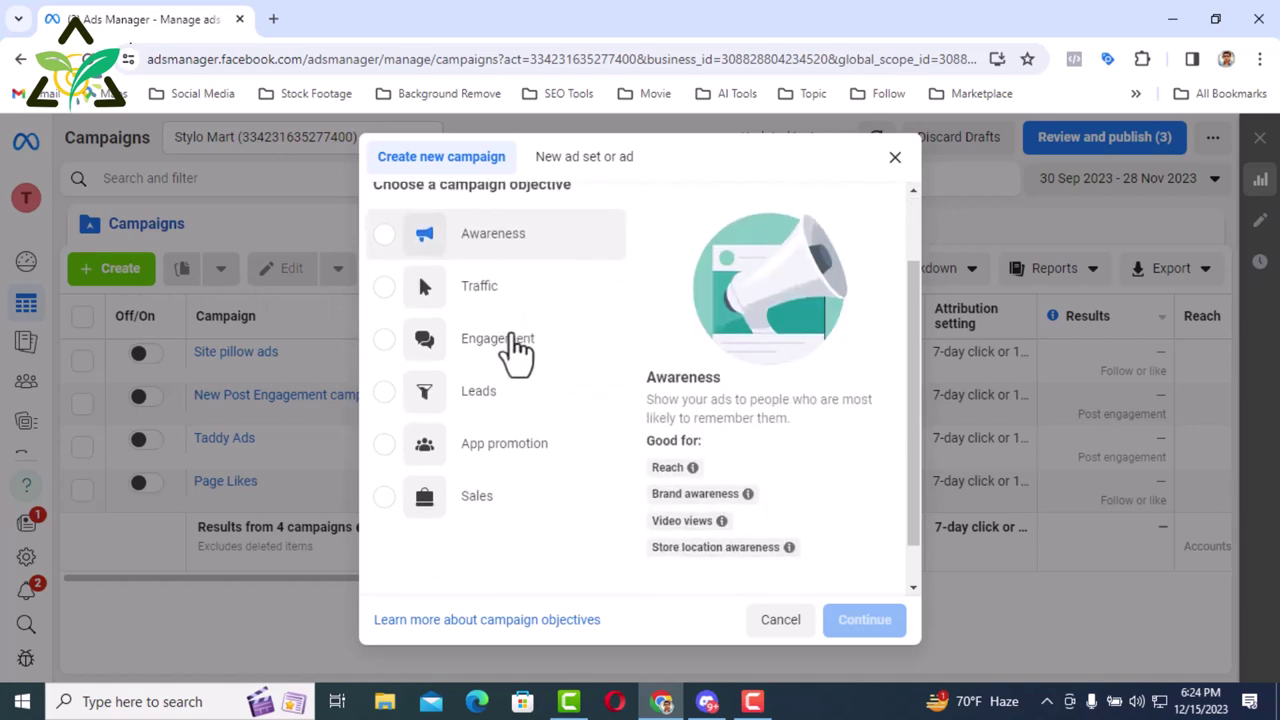
pyautogui.click(494, 515)
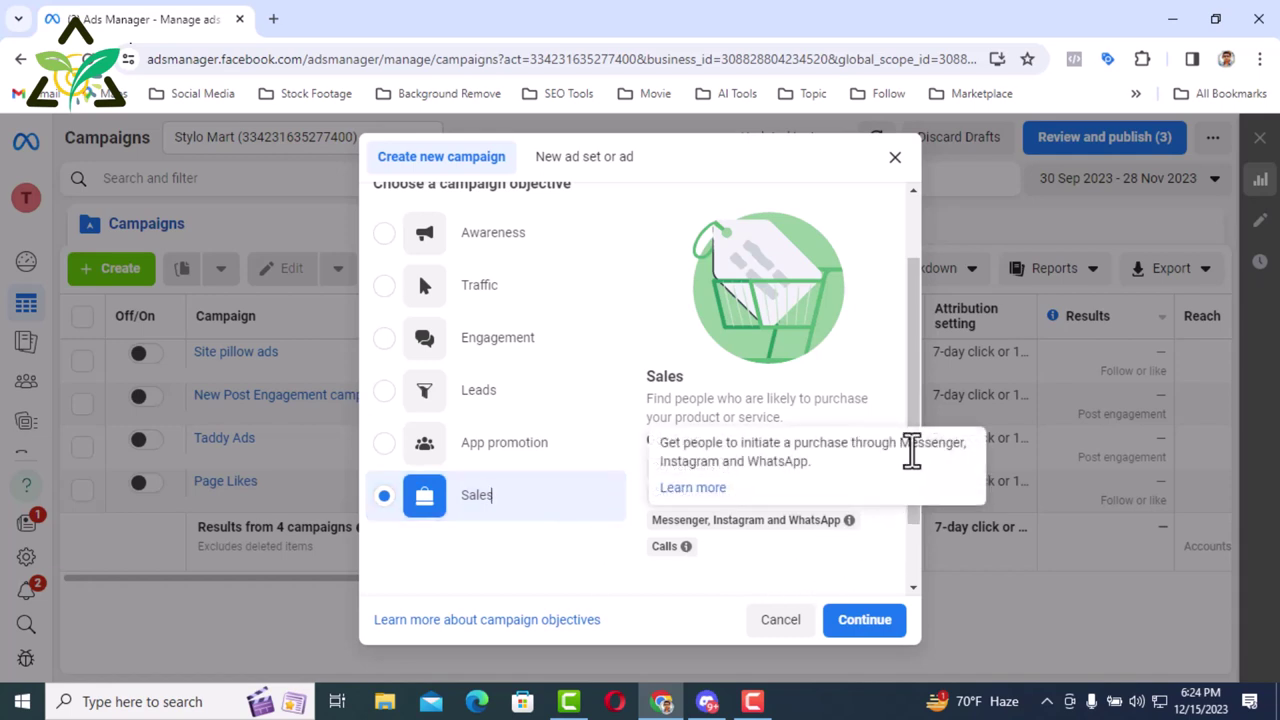
pyautogui.scroll(-1, 913, 430)
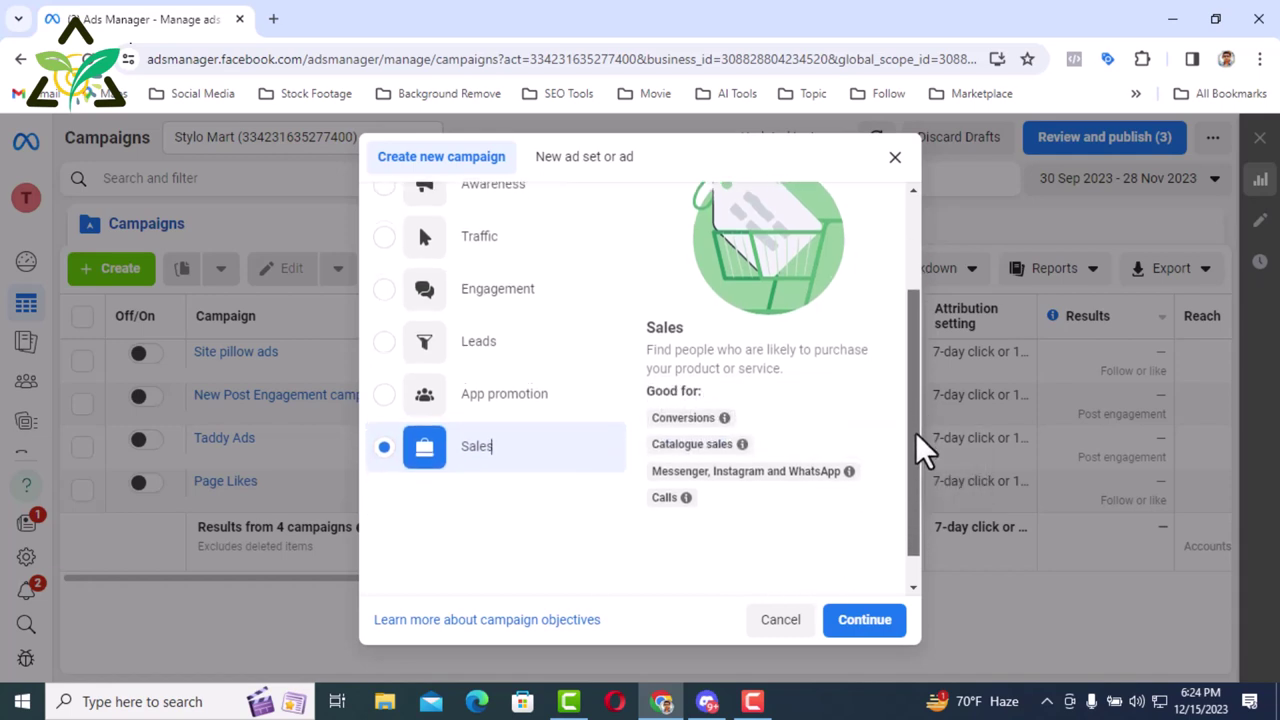
pyautogui.click(864, 622)
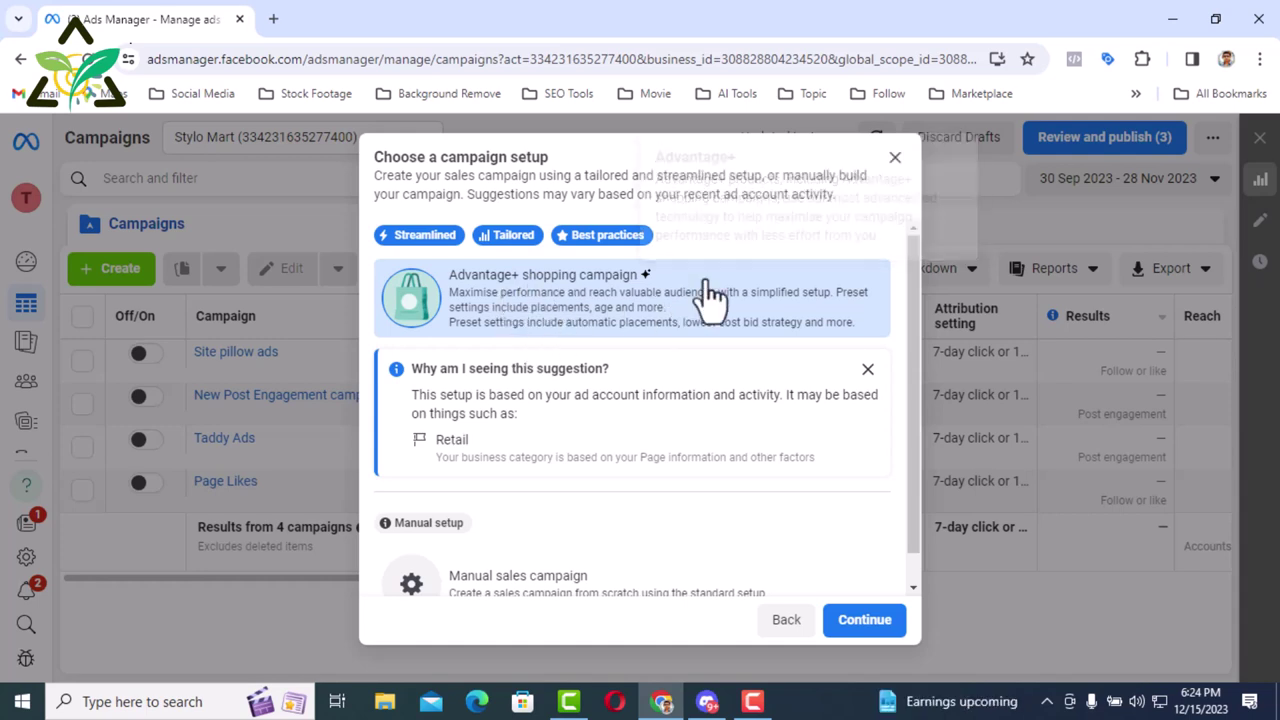
# Choose the manual sales campaign setup and create the draft campaign
pyautogui.scroll(-1, 707, 290)
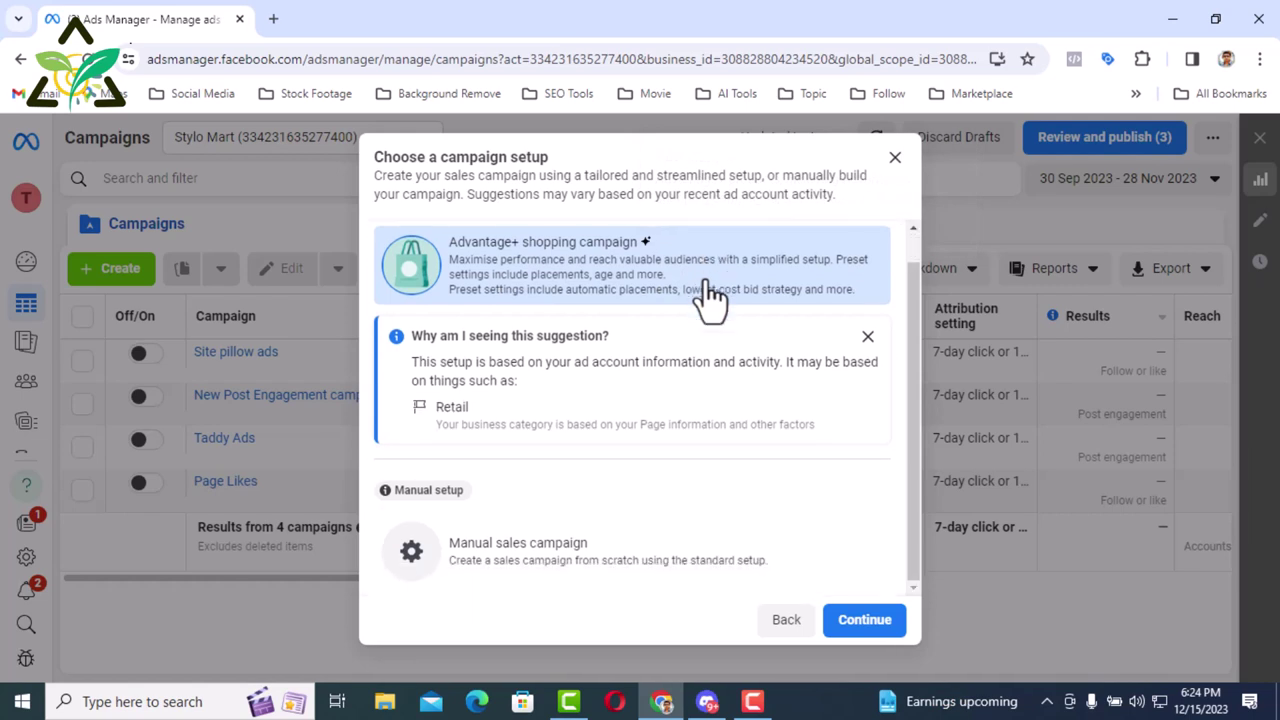
pyautogui.click(569, 567)
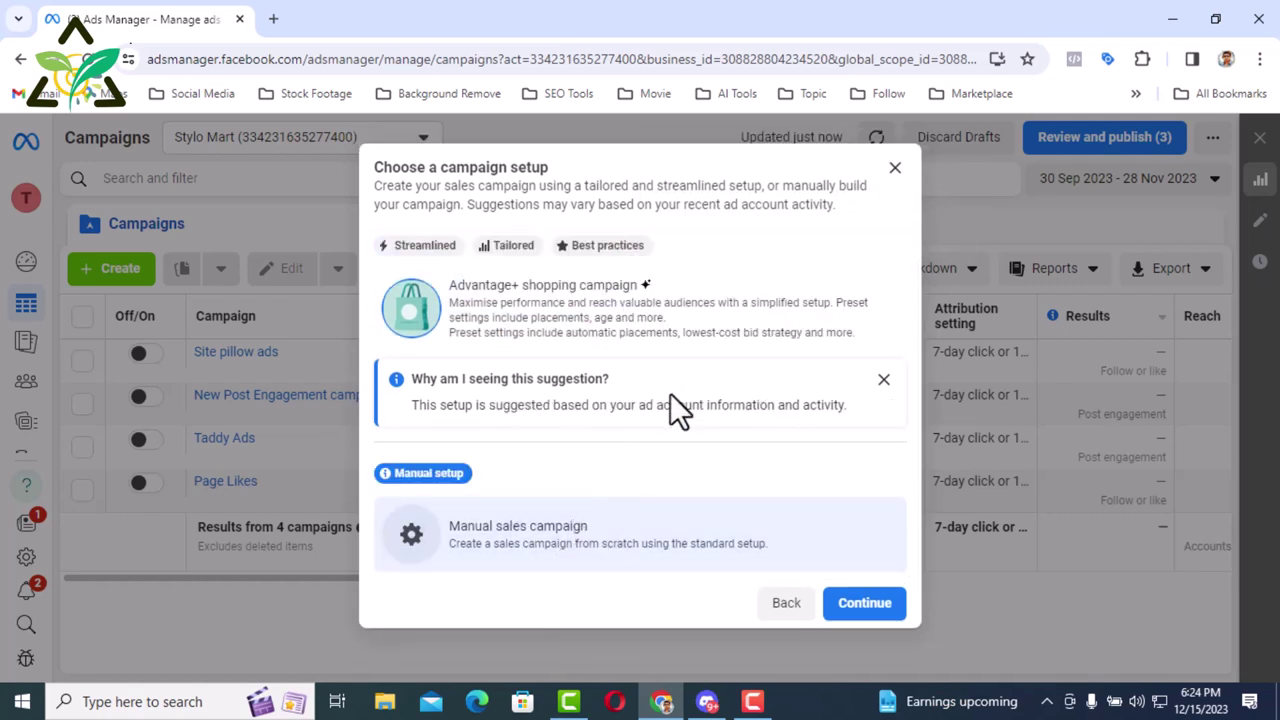
pyautogui.click(860, 602)
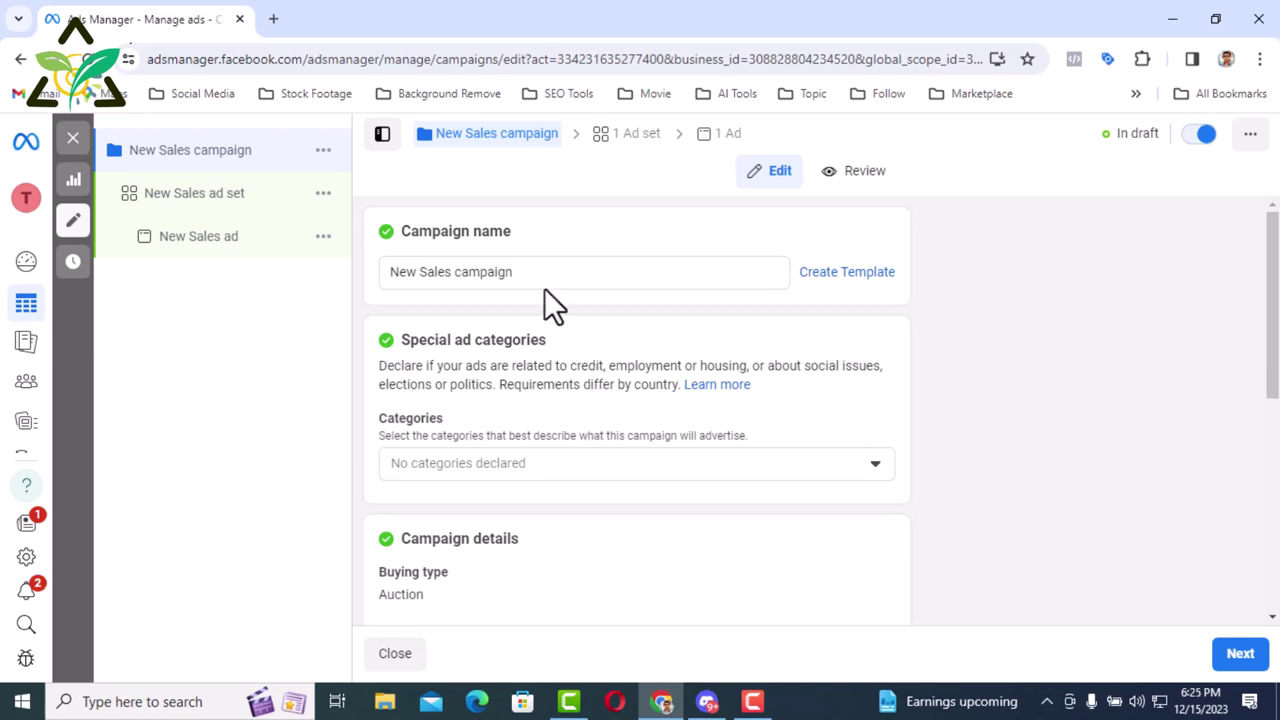
# Rename the campaign as "Test campaign"
pyautogui.moveTo(534, 274); pyautogui.dragTo(341, 280)
pyautogui.press('BackSpace')
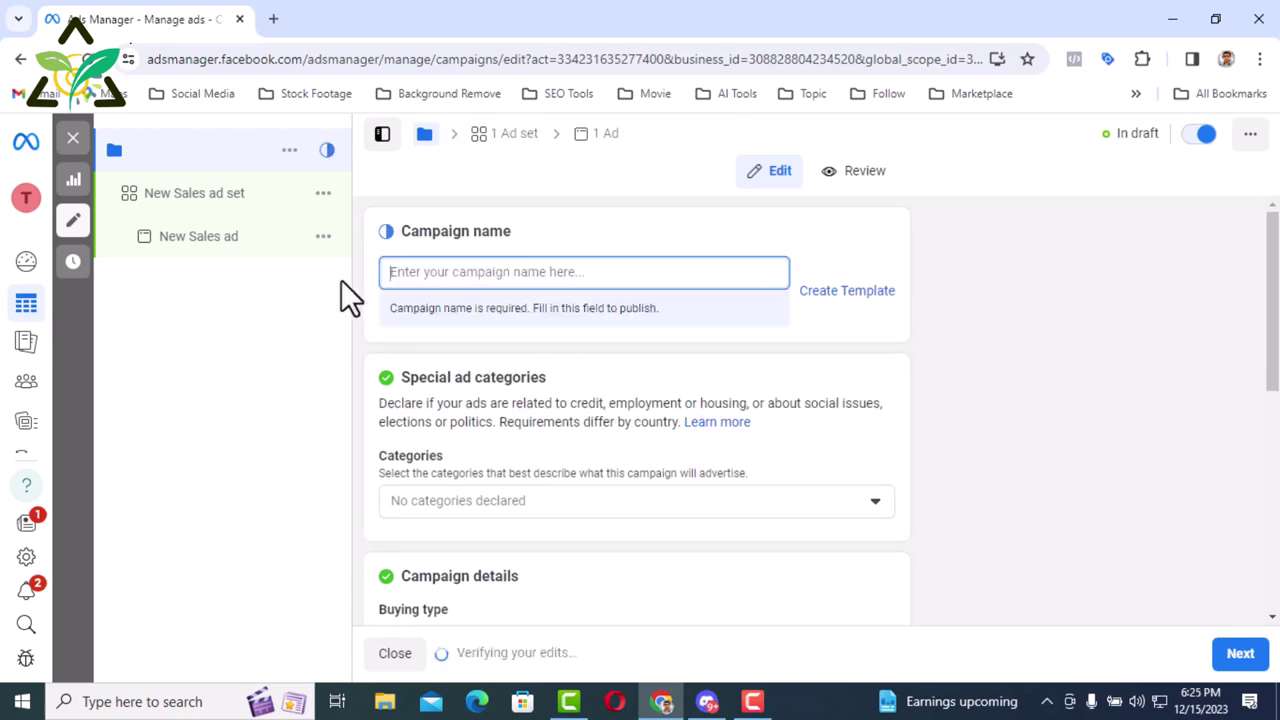
pyautogui.write('Test campaign')
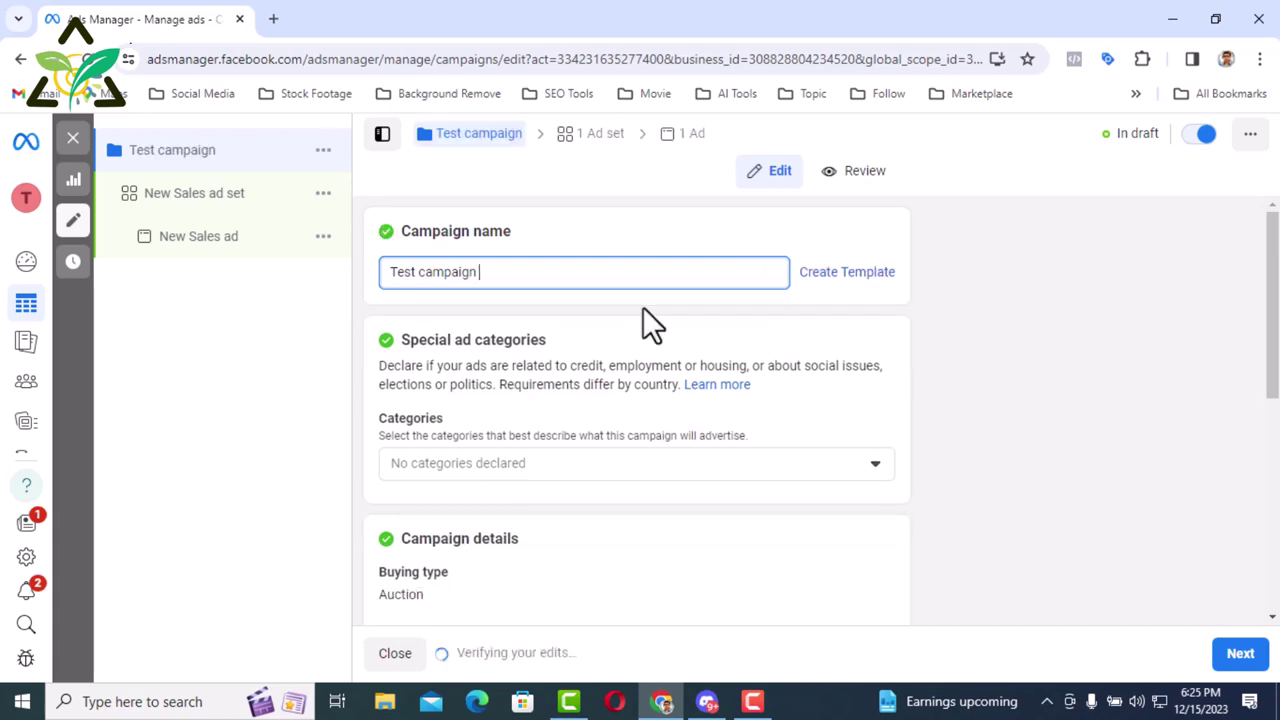
# Review the special ad category choices without declaring any category
pyautogui.scroll(-2, 723, 386)
pyautogui.scroll(1, 870, 383)
pyautogui.click(875, 368)
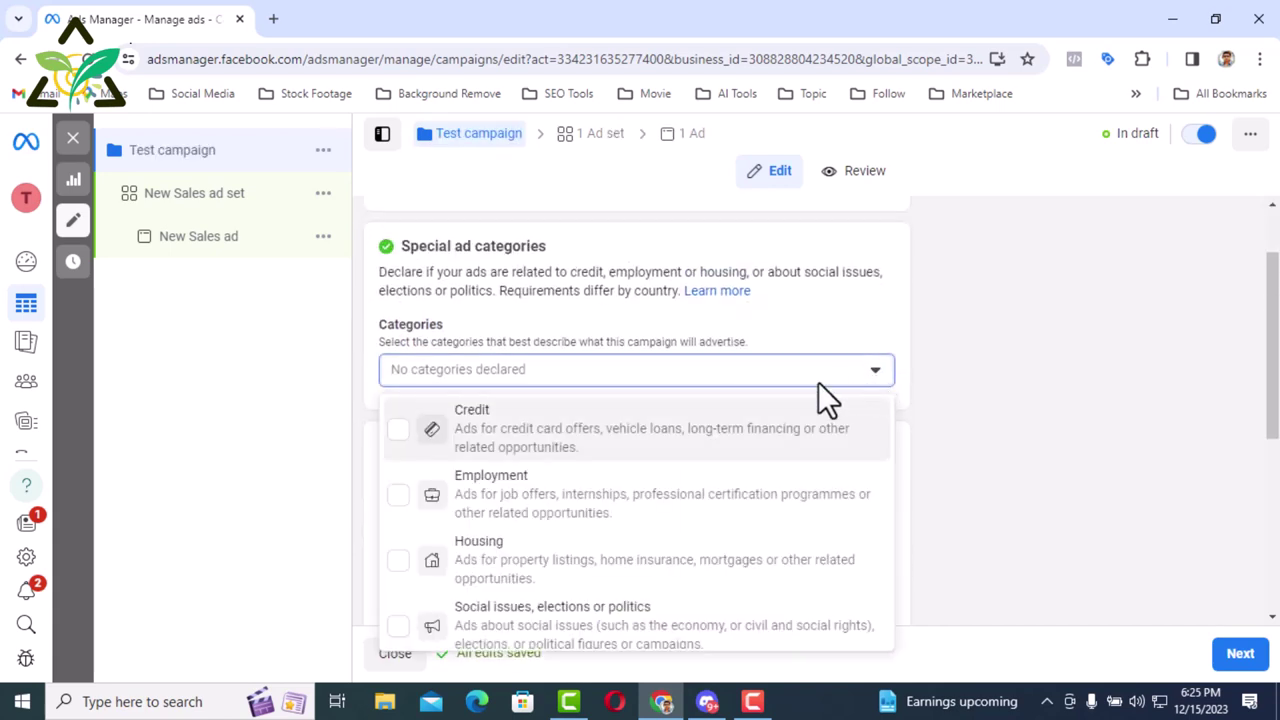
pyautogui.scroll(-1, 650, 370)
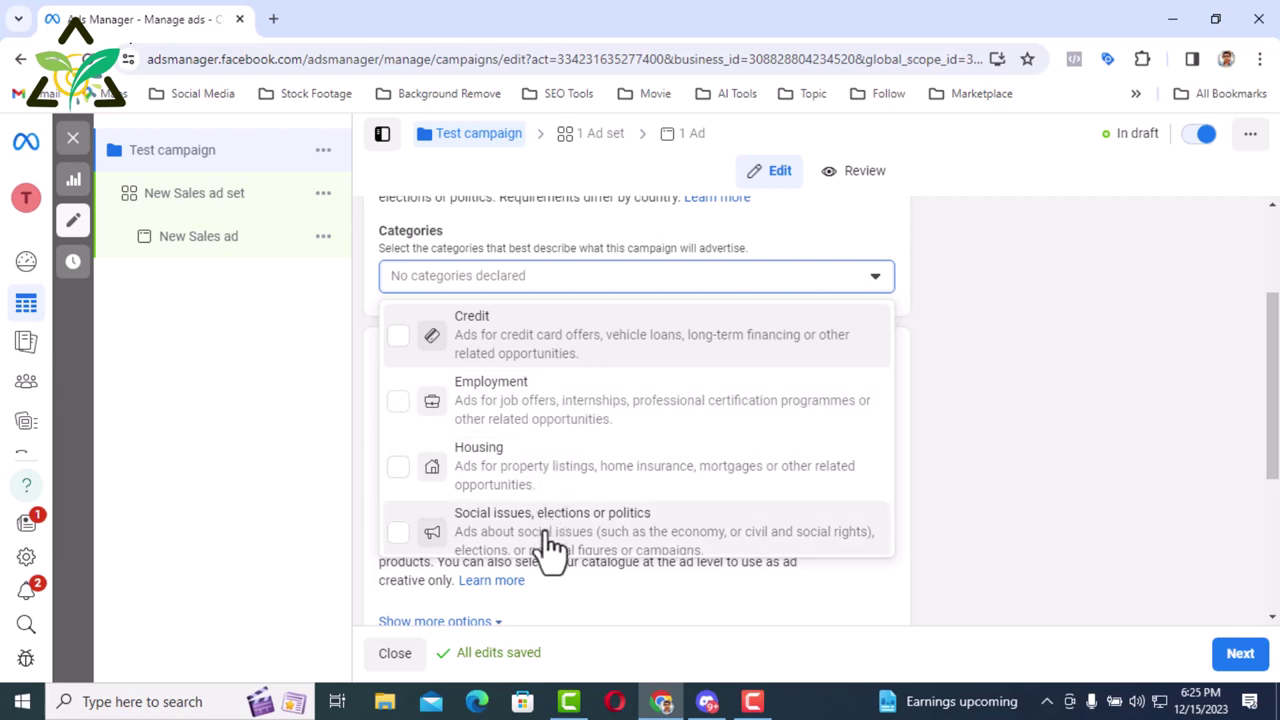
pyautogui.click(918, 413)
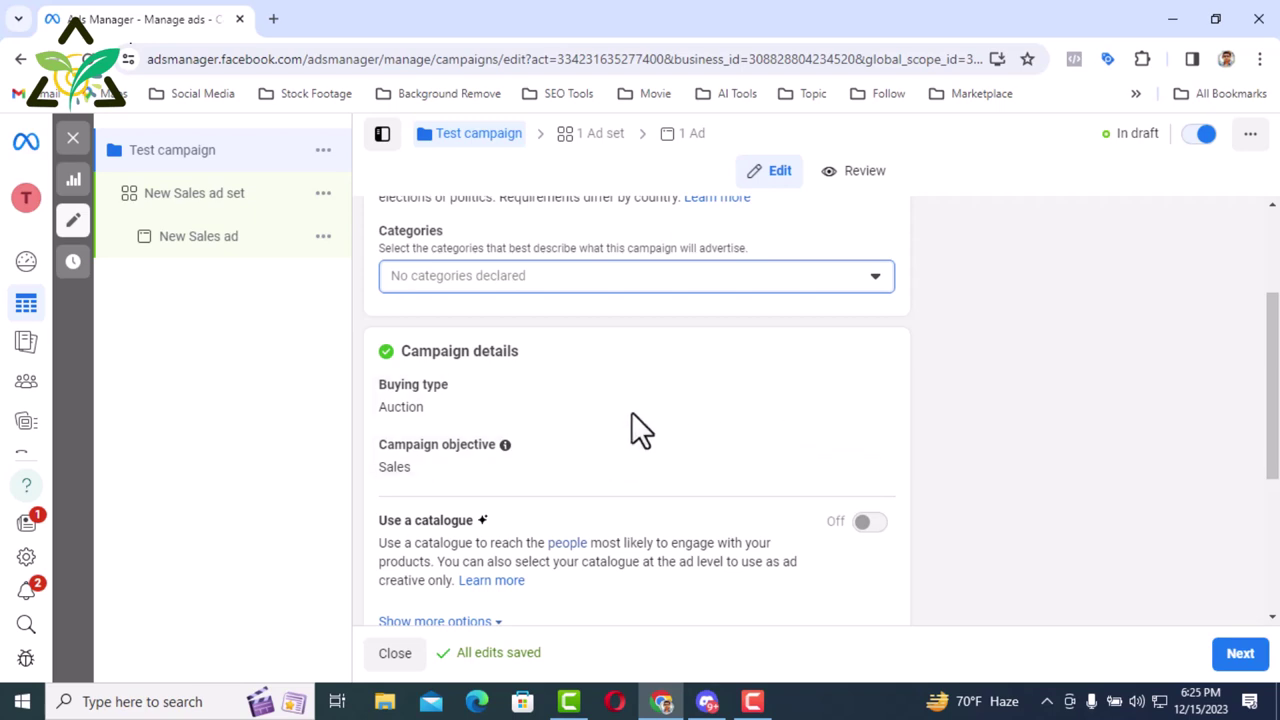
# Check the available buying types in the campaign details, keeping Auction
pyautogui.click(866, 386)
pyautogui.click(680, 412)
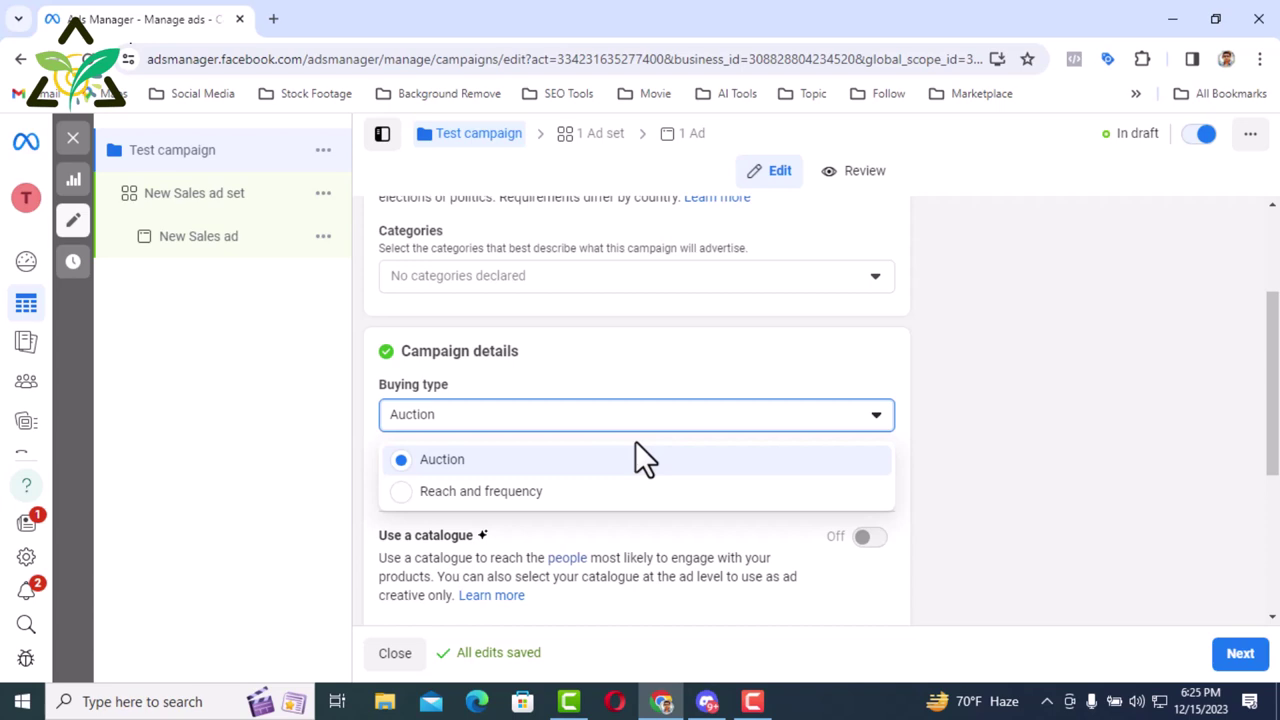
pyautogui.click(878, 425)
pyautogui.scroll(-2, 876, 420)
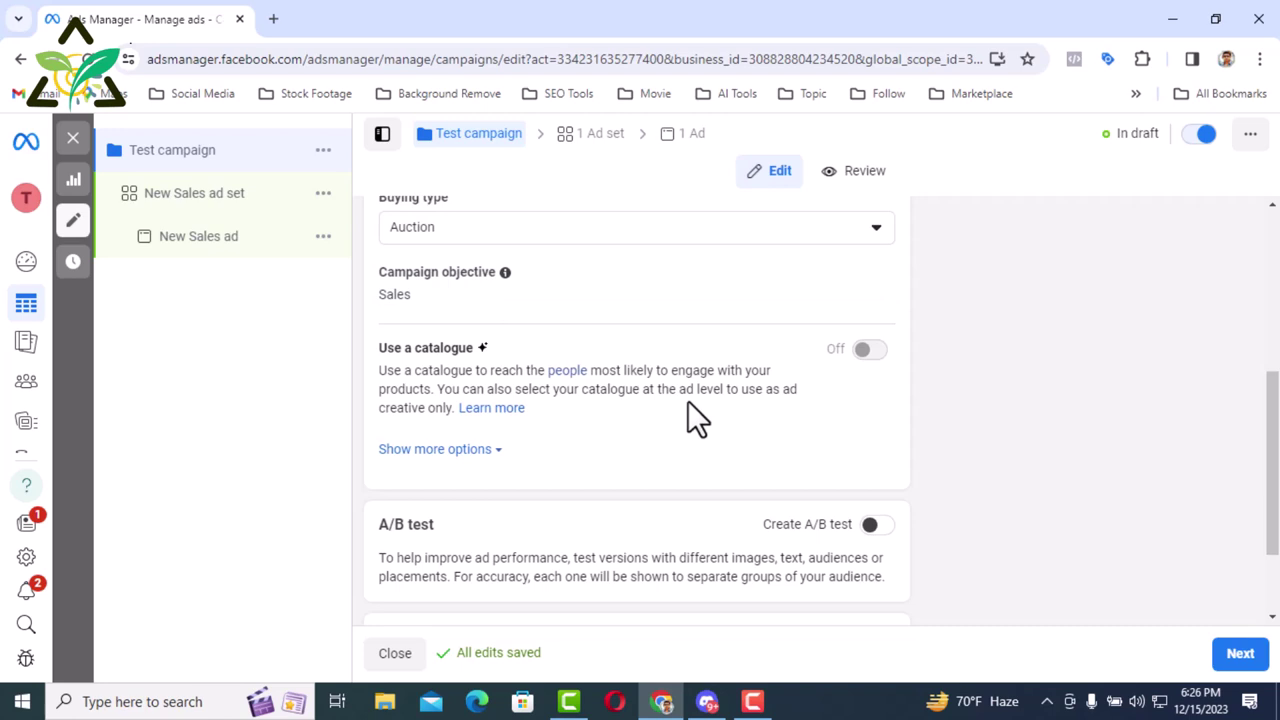
# Expand the additional campaign details and review the spending limit, A/B test and Advantage campaign budget settings
pyautogui.scroll(-1, 688, 401)
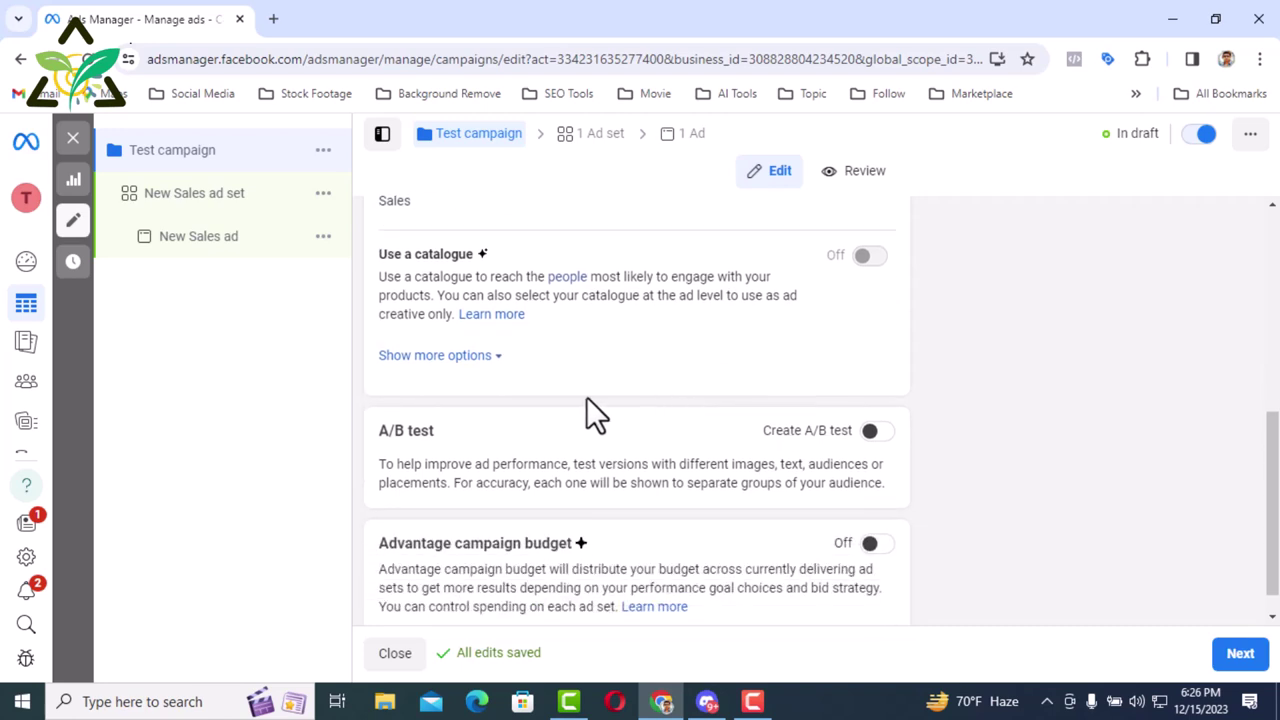
pyautogui.click(485, 357)
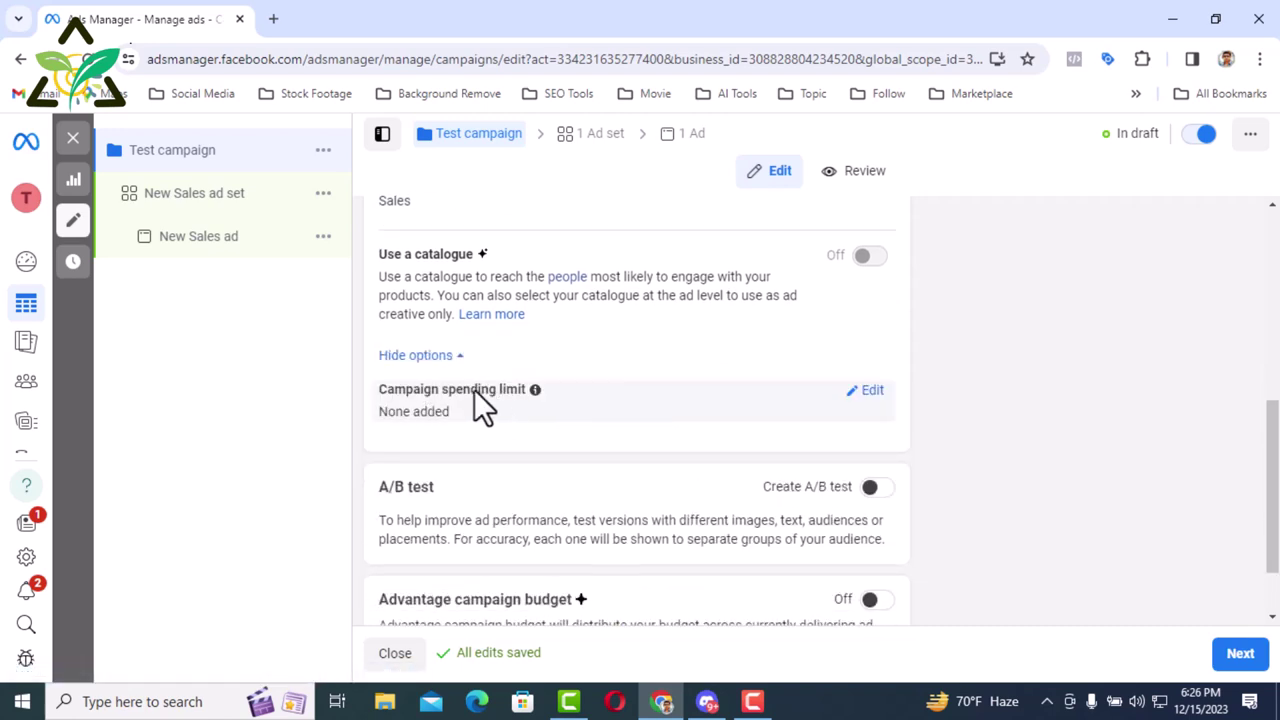
pyautogui.scroll(-1, 586, 397)
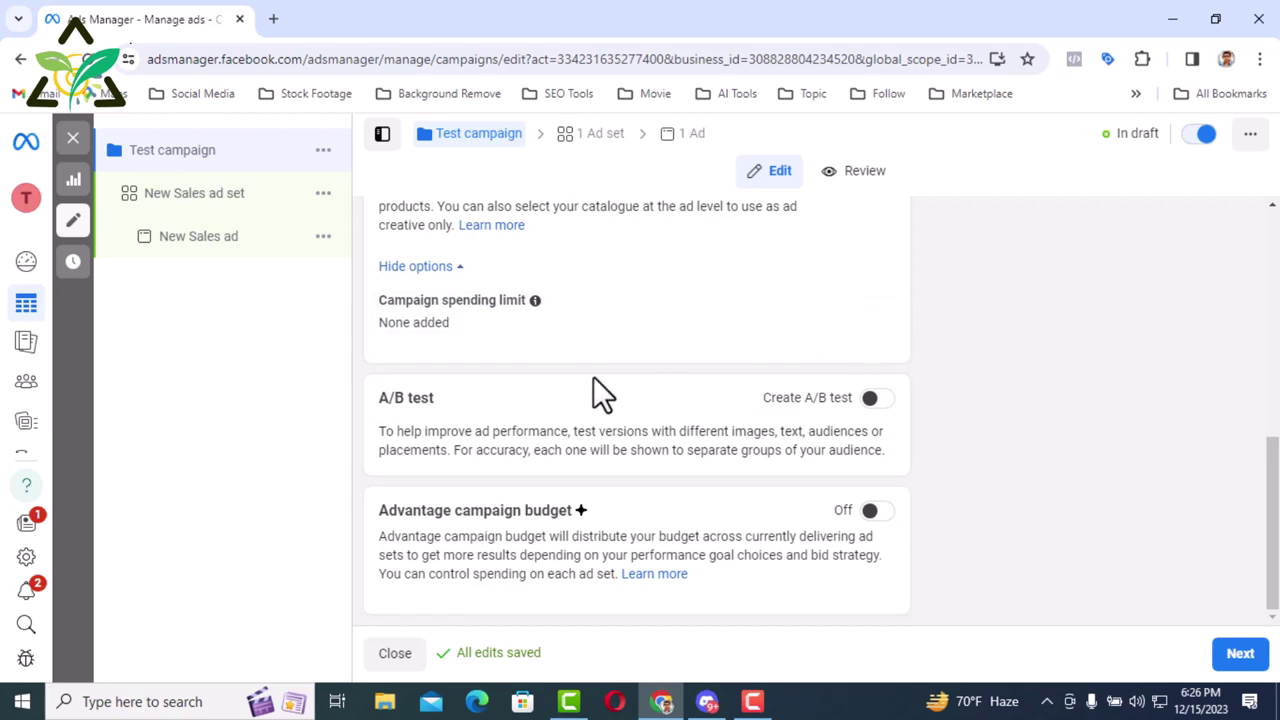
pyautogui.moveTo(436, 397); pyautogui.dragTo(383, 397)
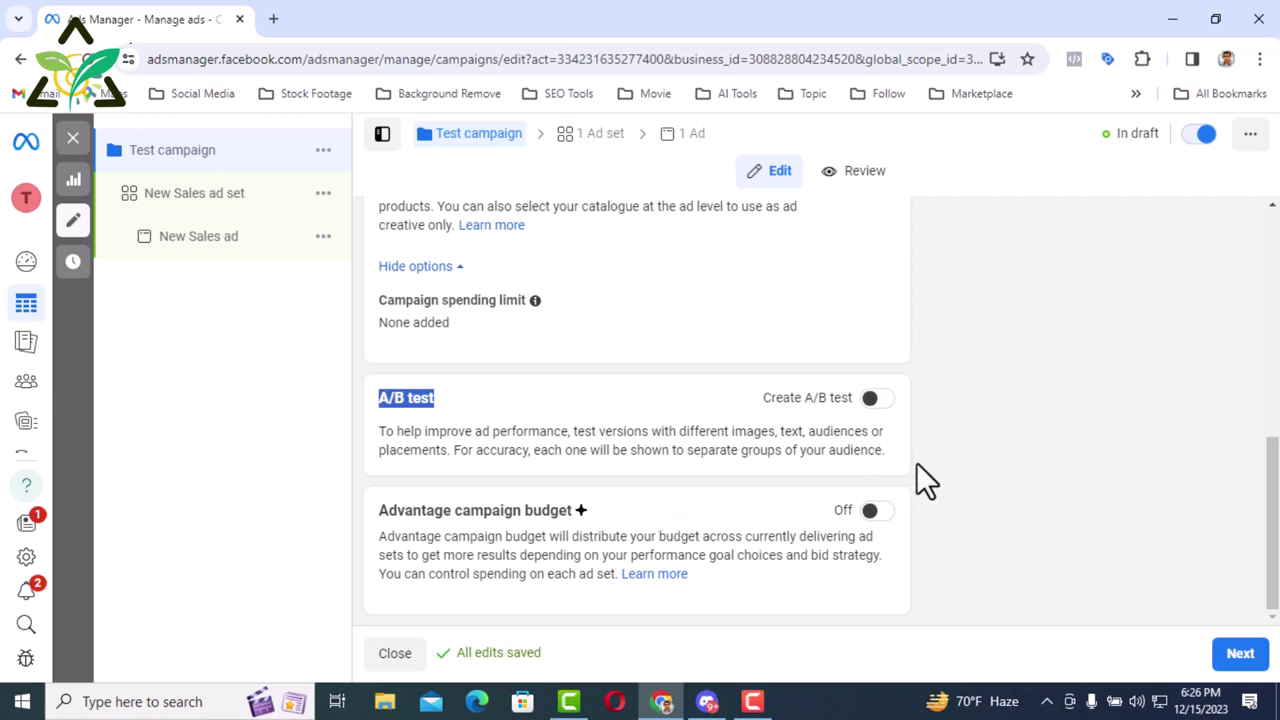
# Continue to the ad set level and rename the ad set as "Test Campaign"
pyautogui.click(1236, 658)
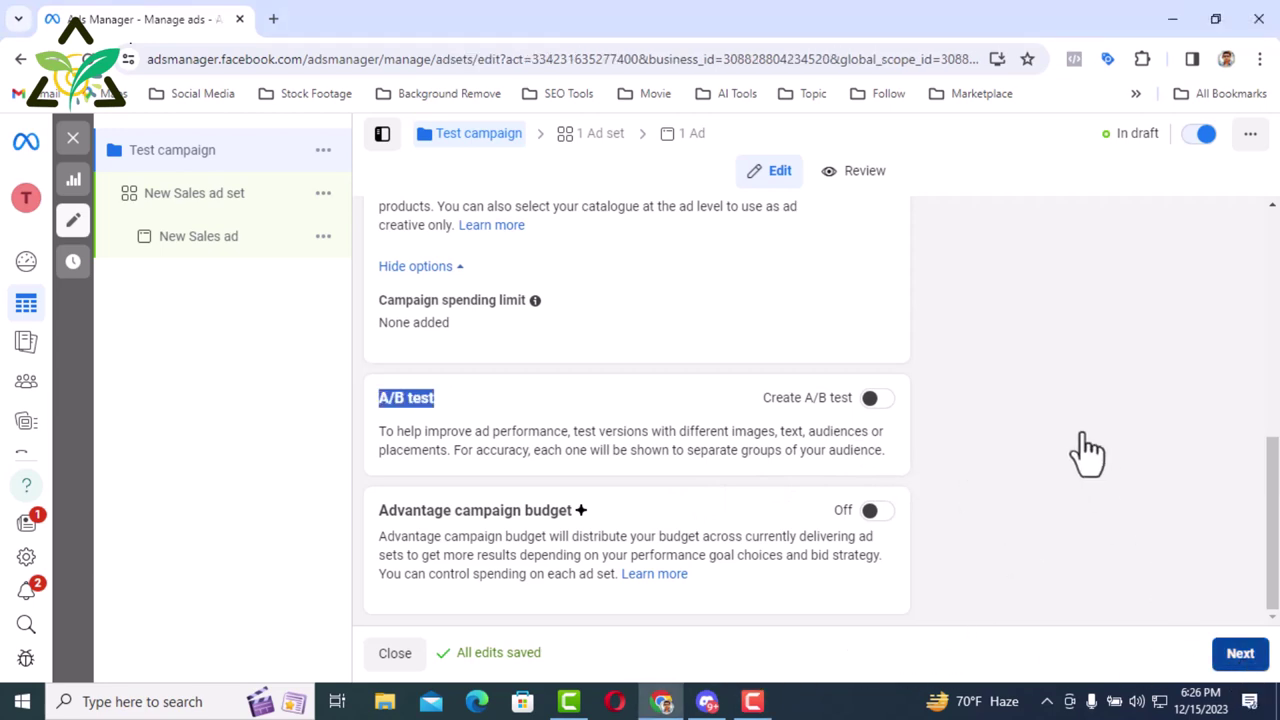
pyautogui.click(1238, 655)
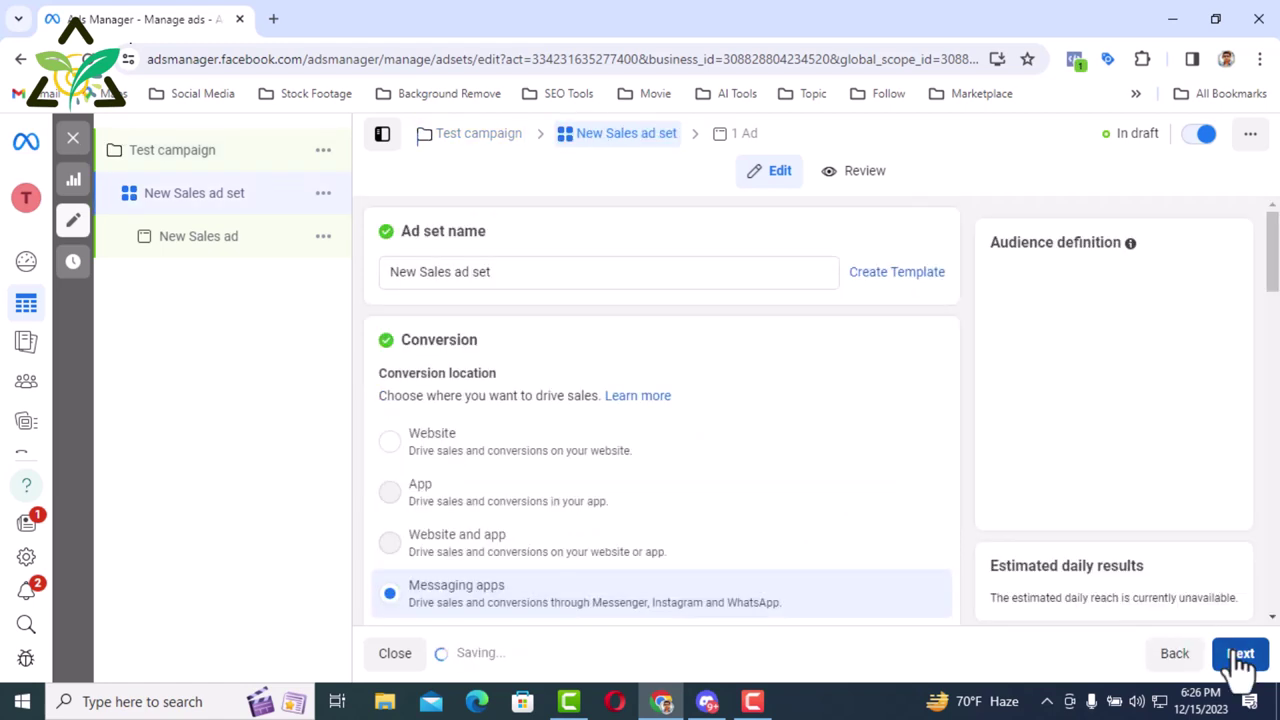
pyautogui.click(532, 278)
pyautogui.hotkey('ctrl', 'a')
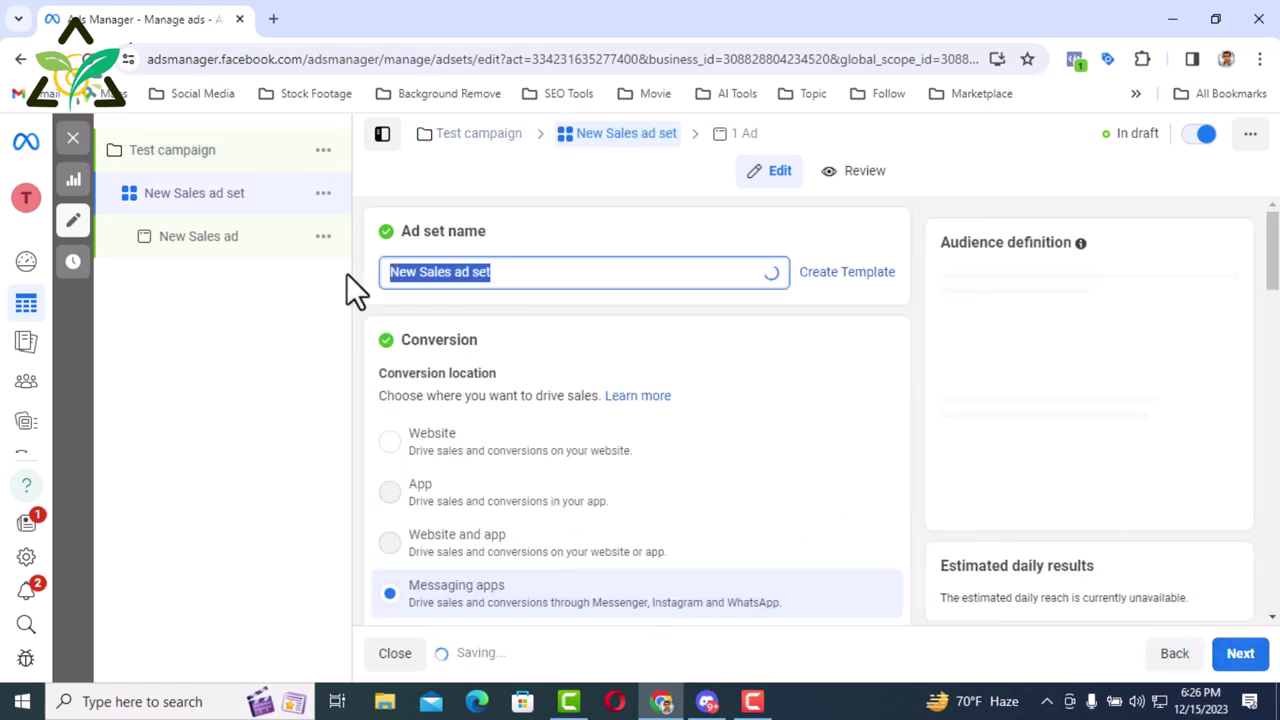
pyautogui.write('Test')
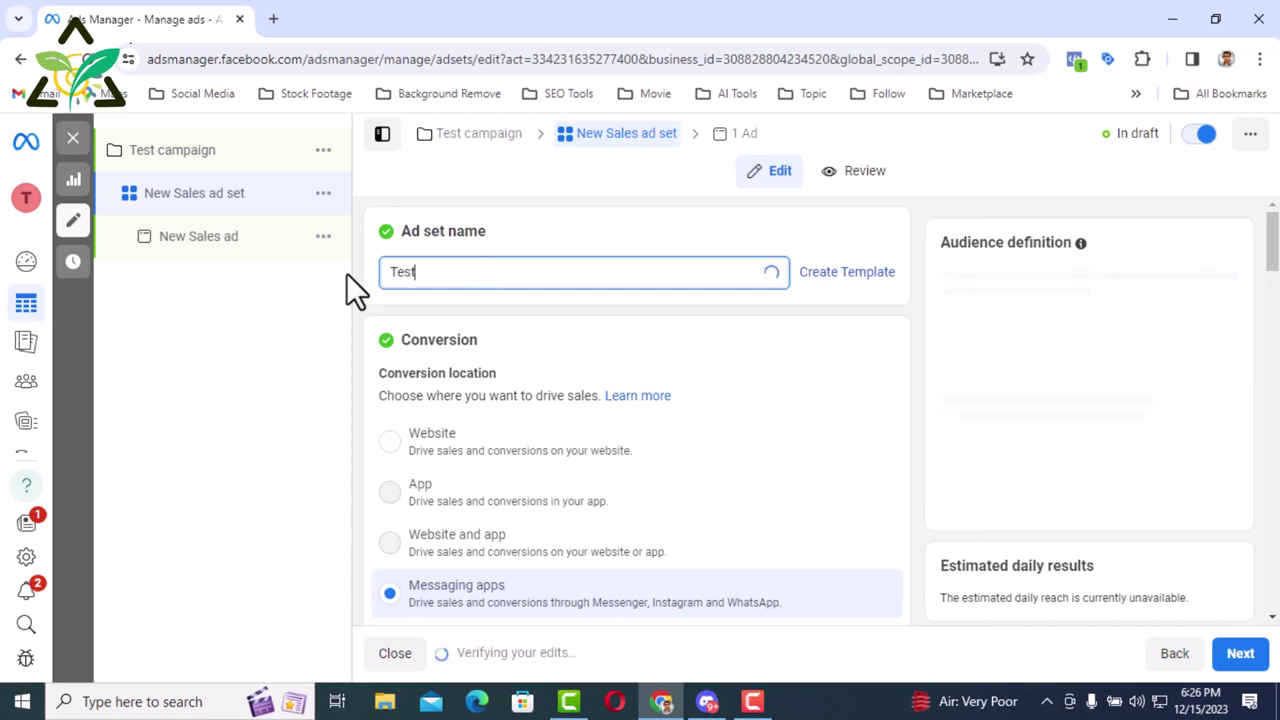
pyautogui.write(' Cam')
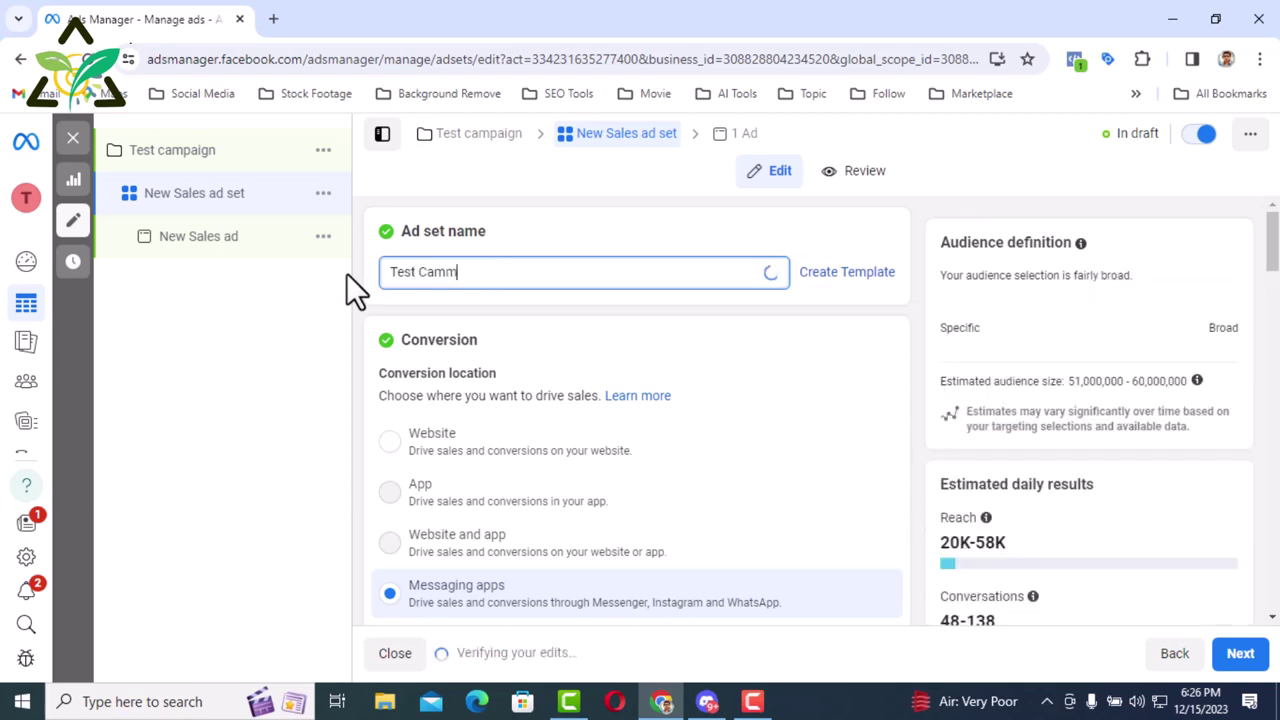
pyautogui.write('paign')
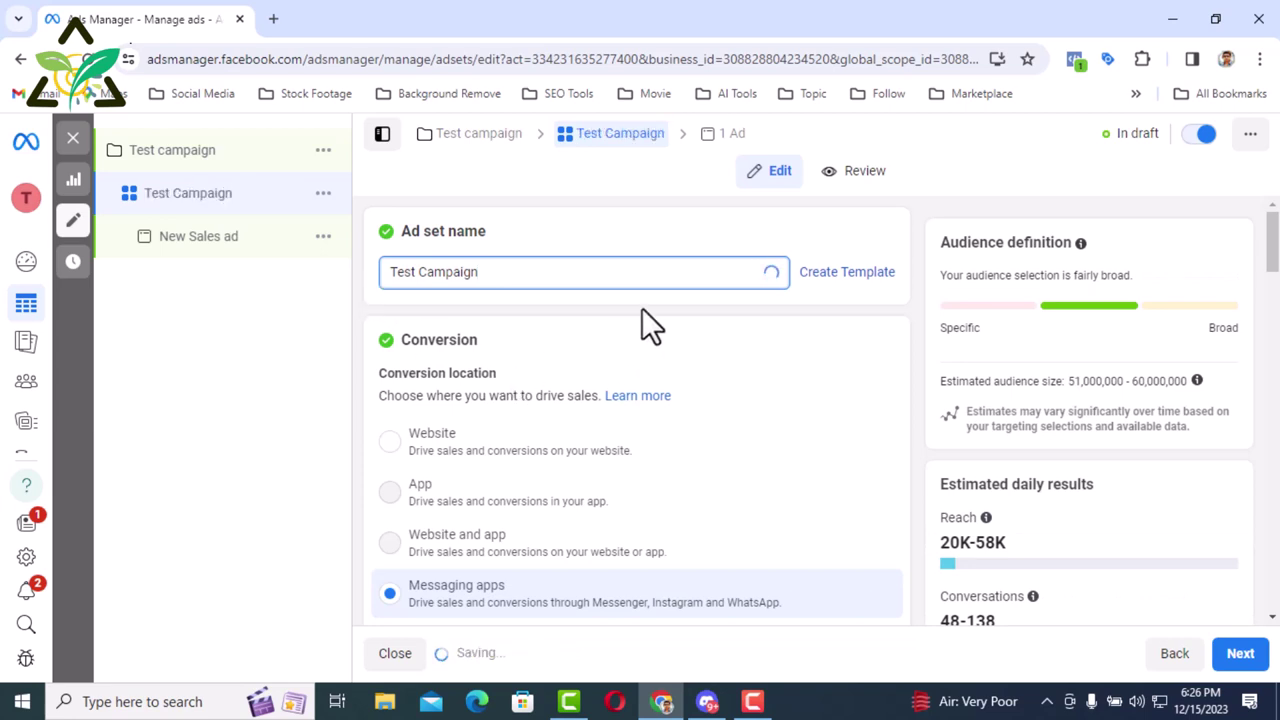
# Review the ad set's conversion location, Facebook Page and messaging app destinations
pyautogui.scroll(-1, 642, 310)
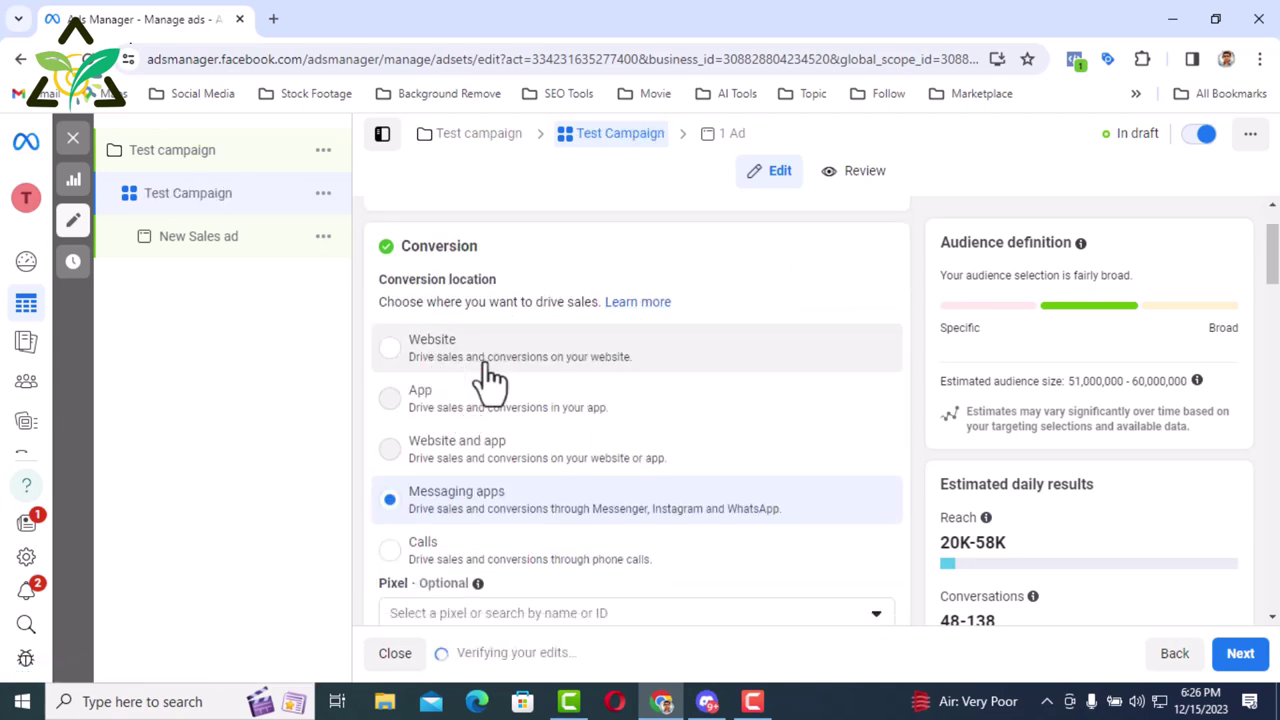
pyautogui.scroll(-1, 490, 375)
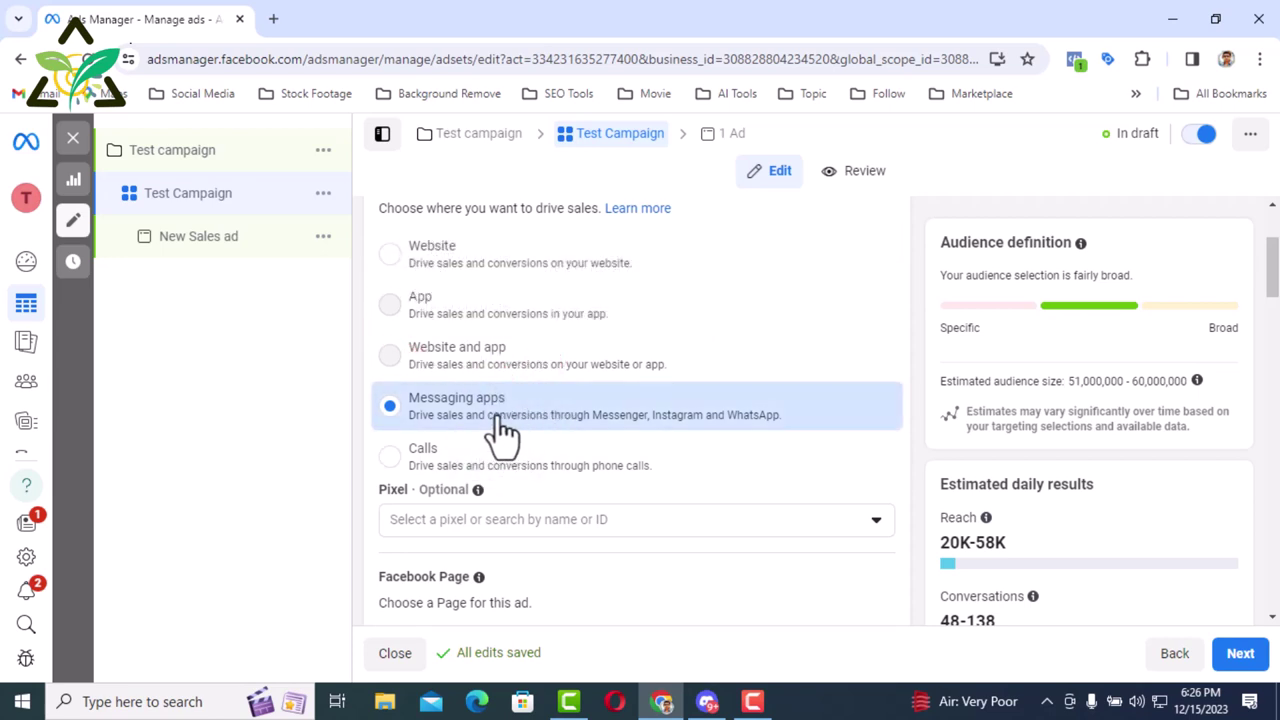
pyautogui.scroll(-3, 460, 435)
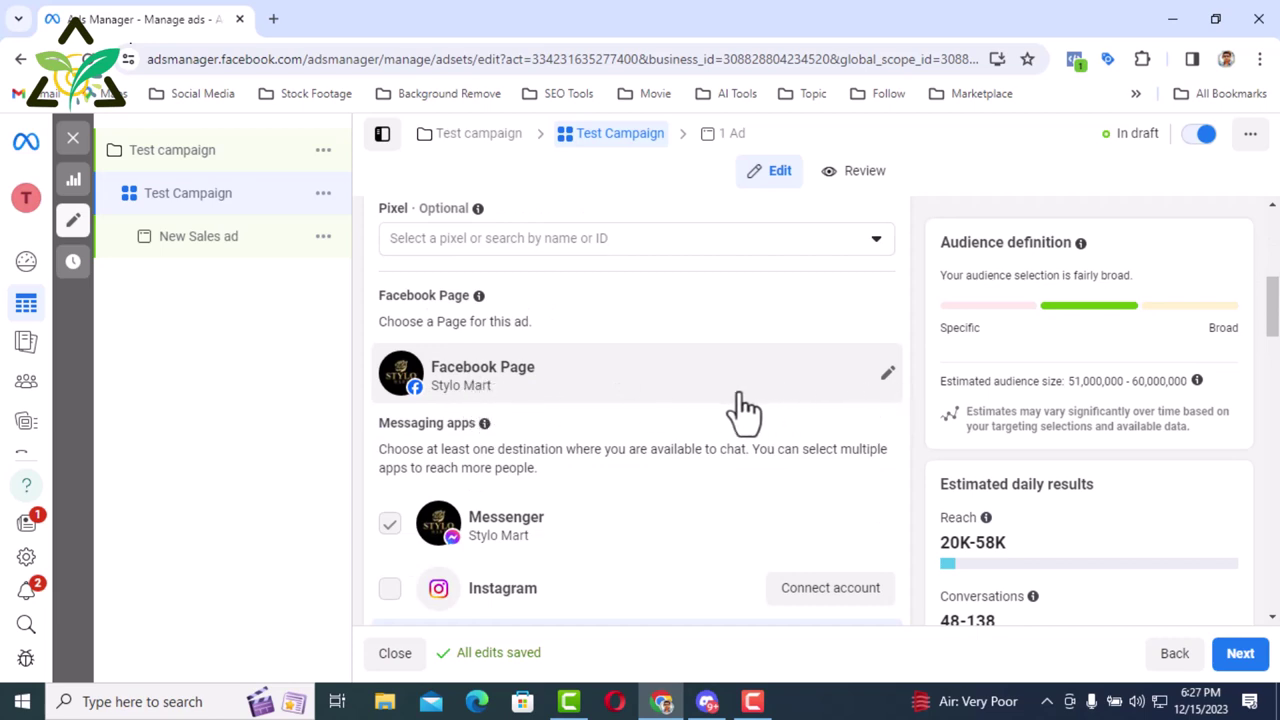
pyautogui.scroll(-1, 740, 409)
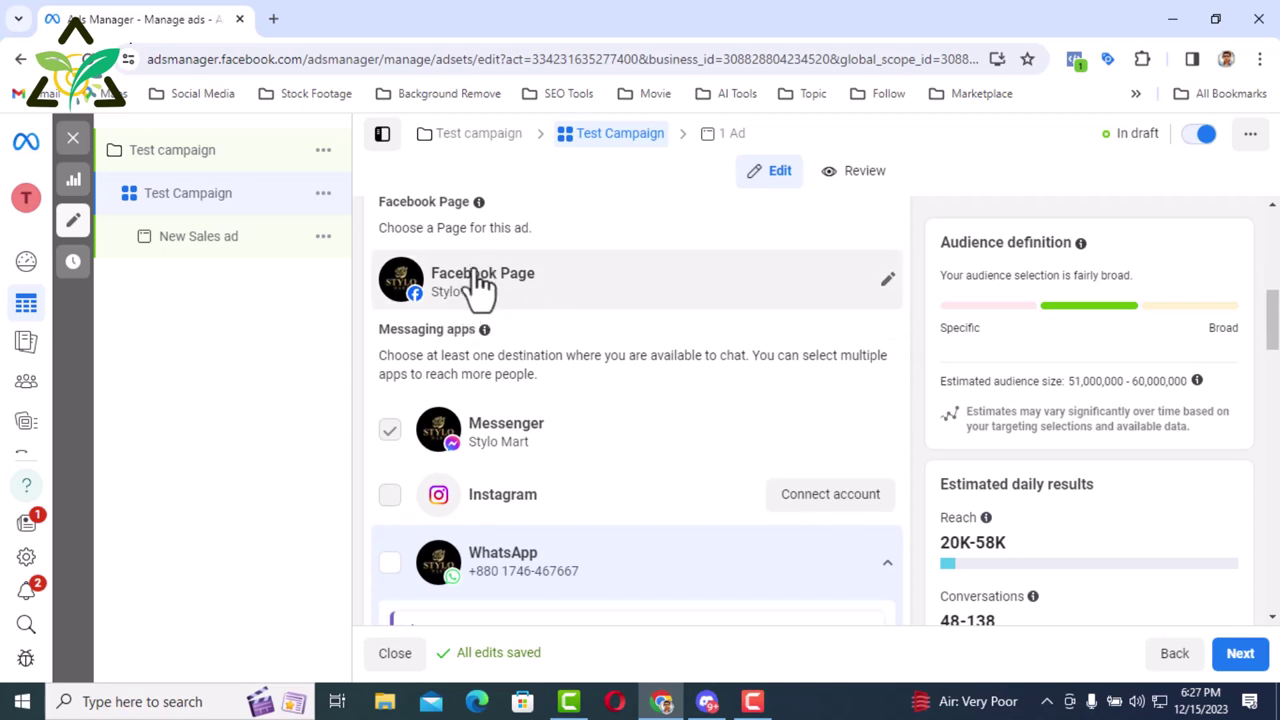
pyautogui.scroll(-5, 465, 315)
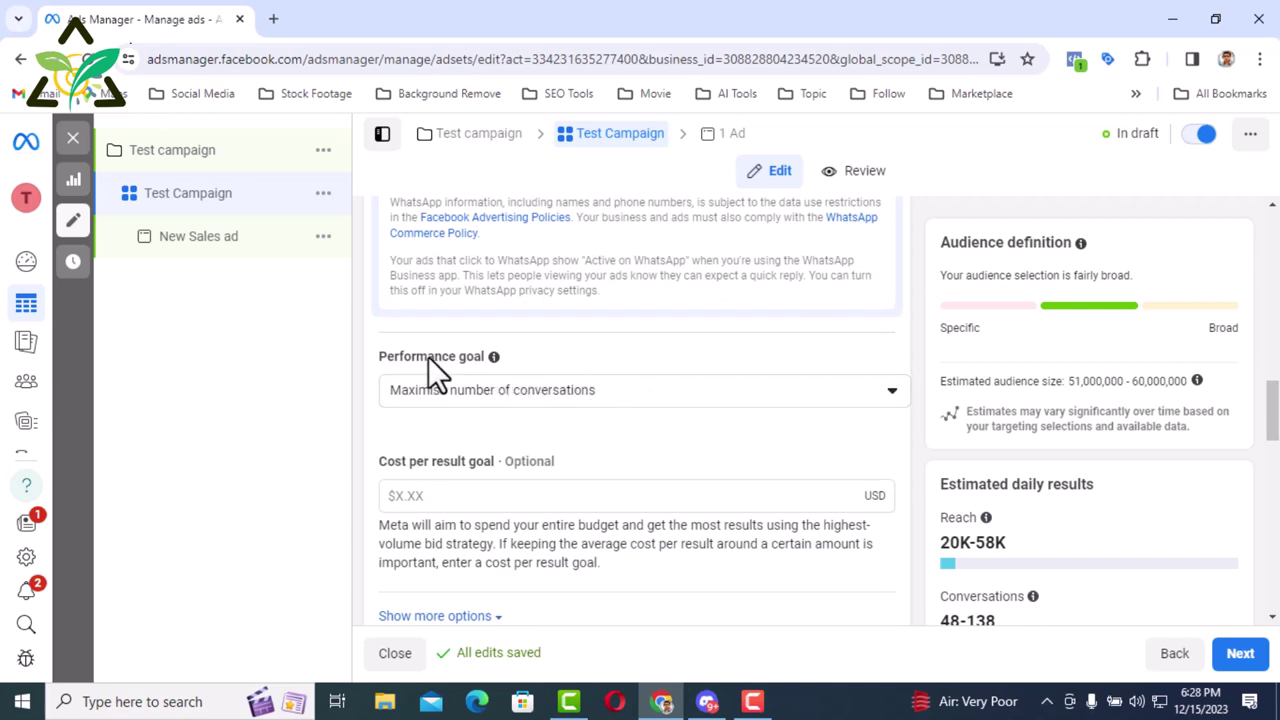
# Check the performance goal choices, keeping "Maximise number of conversations"
pyautogui.scroll(-2, 704, 381)
pyautogui.scroll(1, 850, 300)
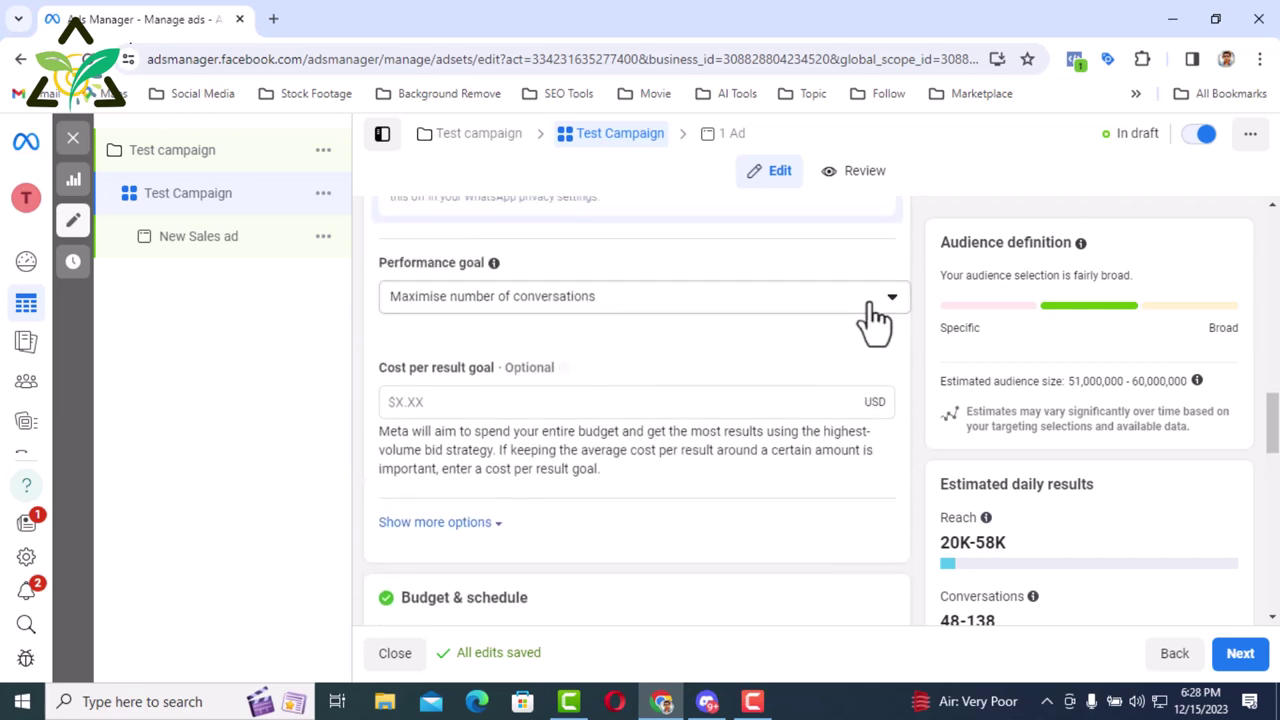
pyautogui.click(862, 300)
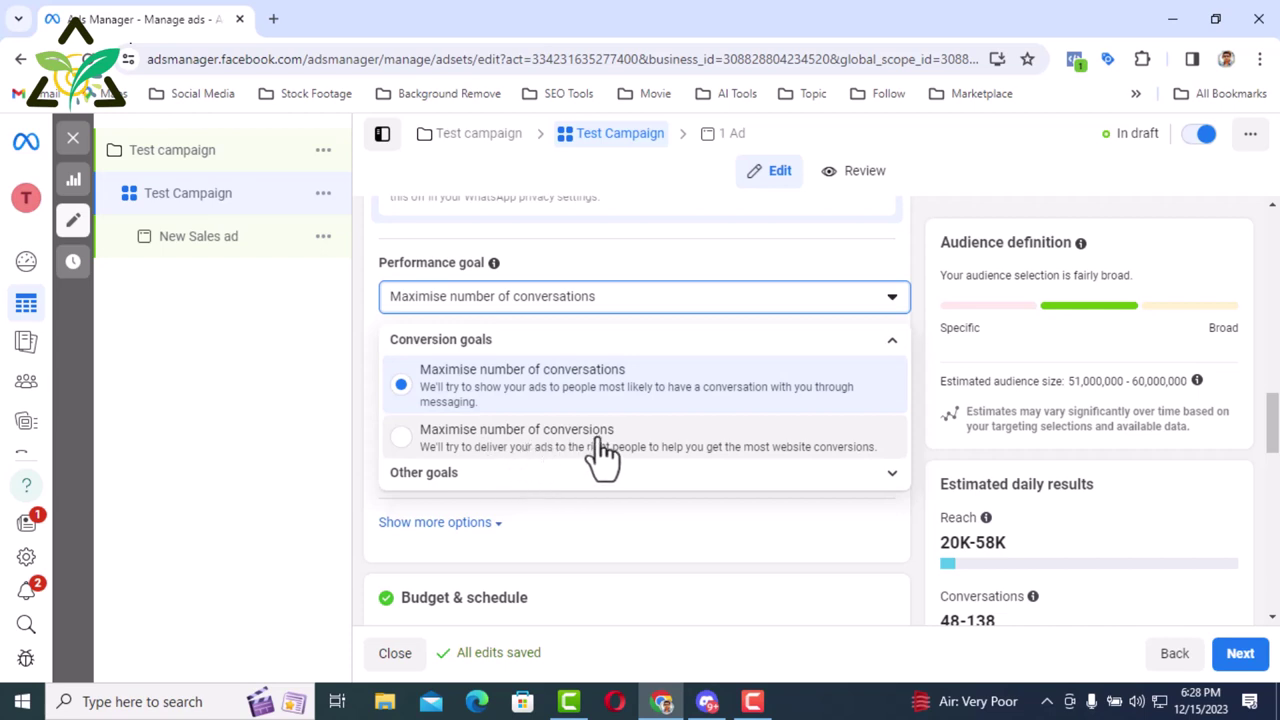
pyautogui.click(300, 385)
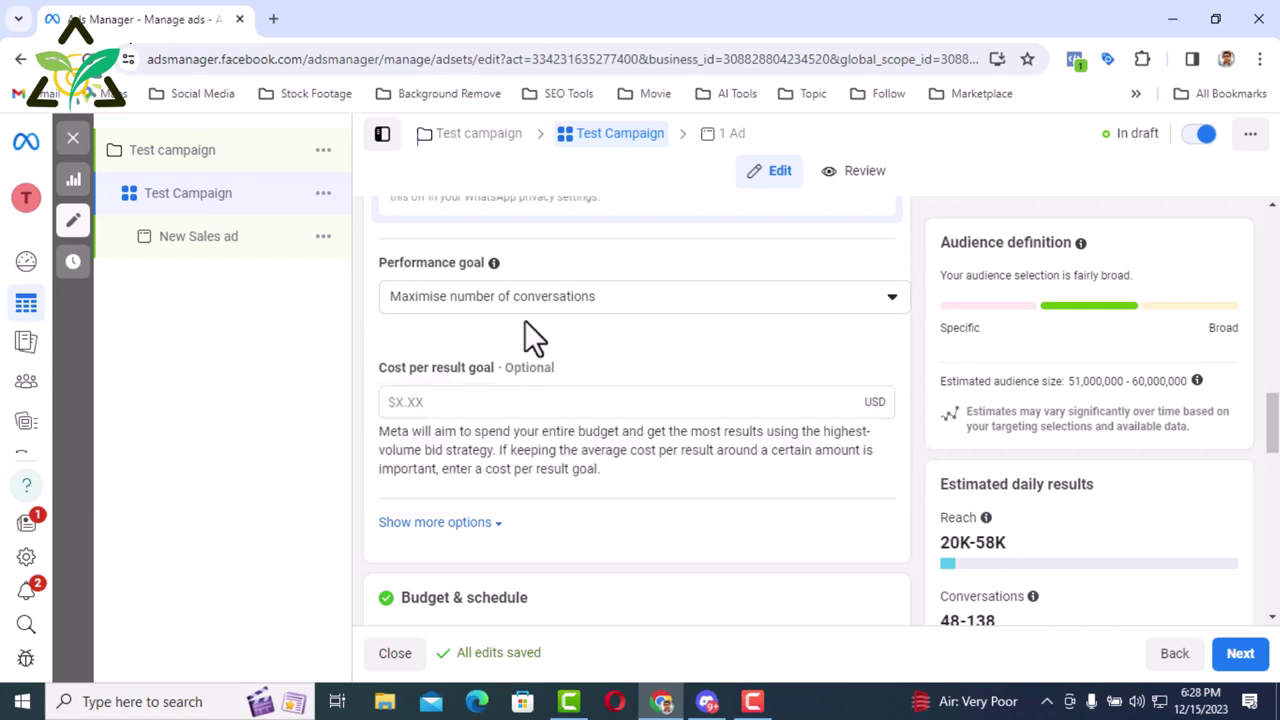
# Set the ad set's daily budget to $15.00, keeping the Daily budget type
pyautogui.click(481, 410)
pyautogui.scroll(-3, 480, 405)
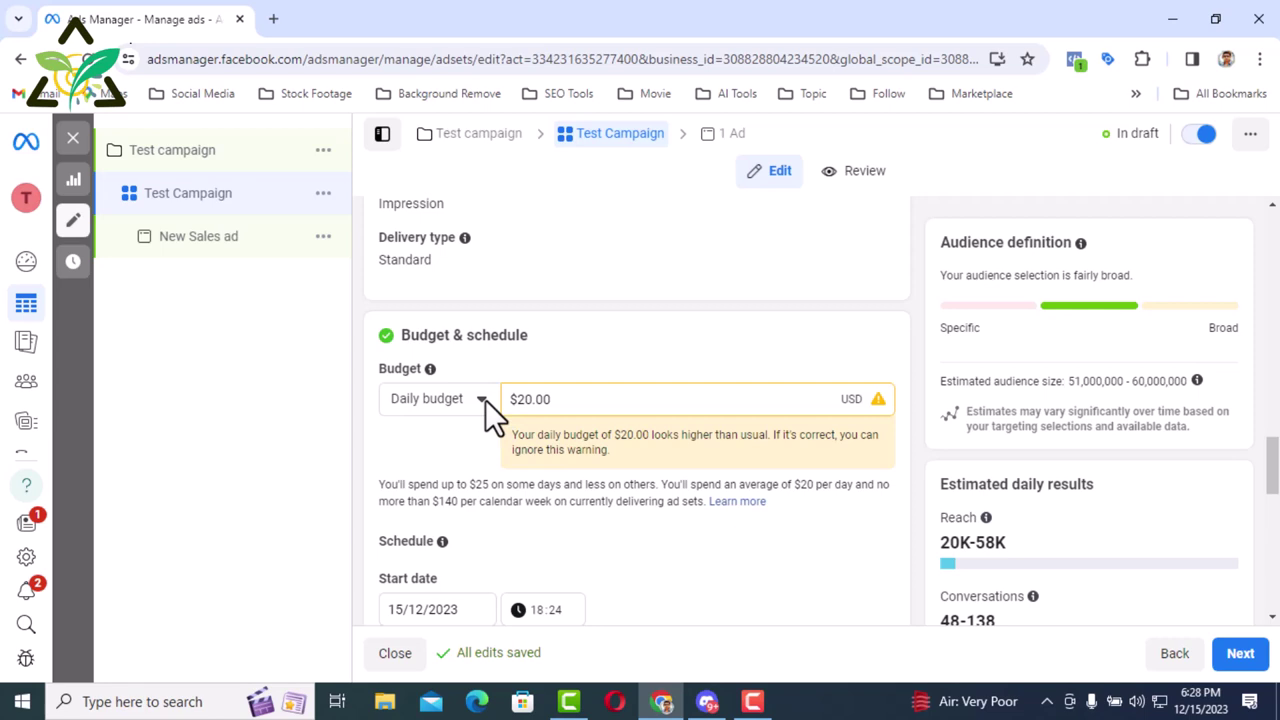
pyautogui.click(485, 399)
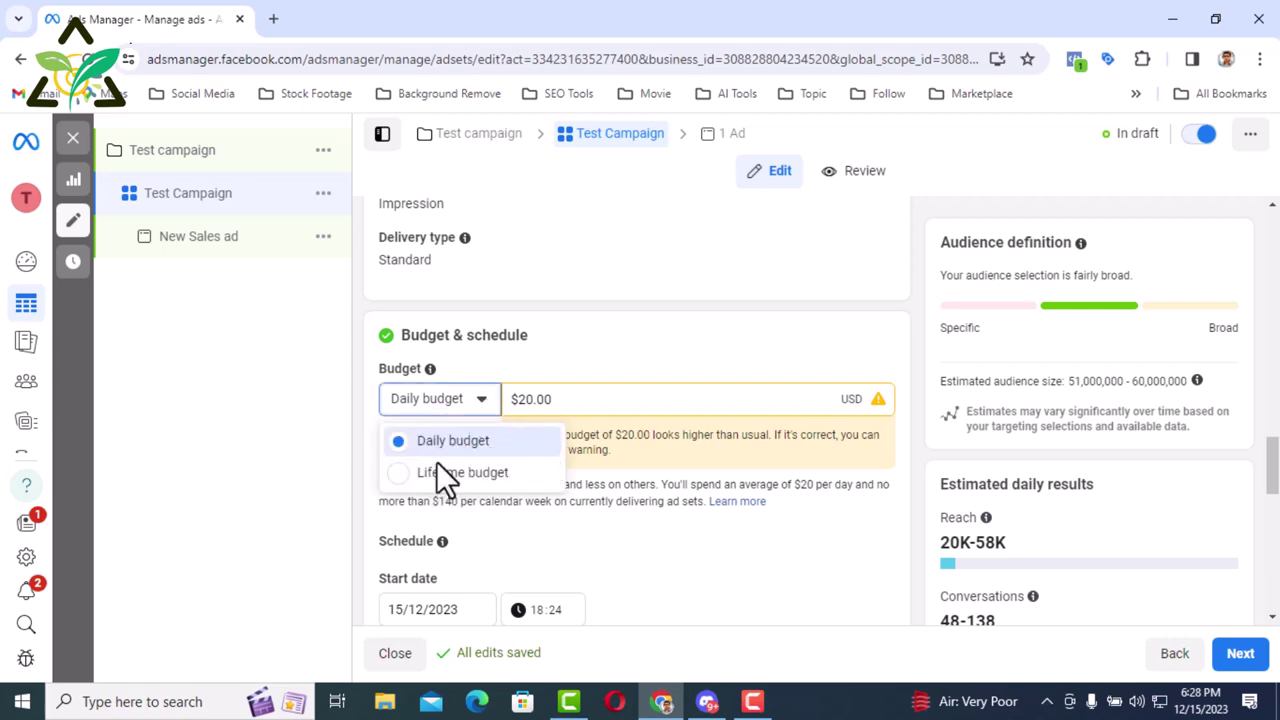
pyautogui.click(615, 363)
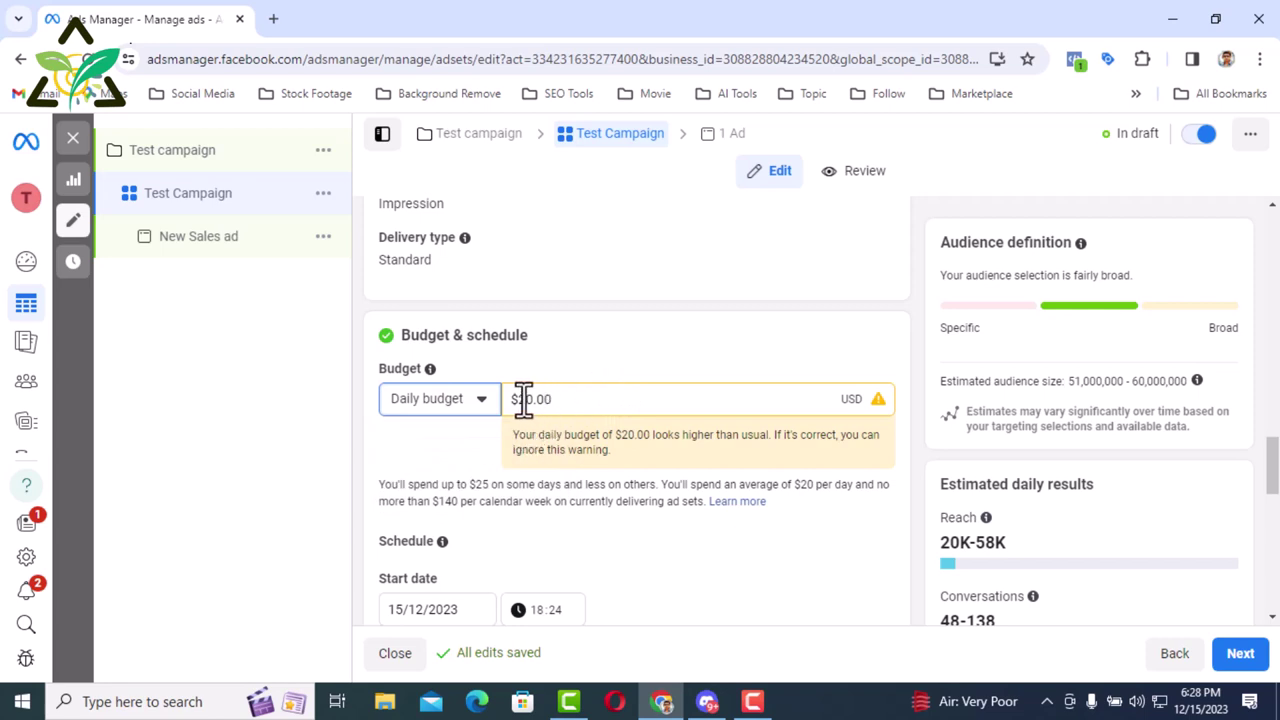
pyautogui.click(530, 399)
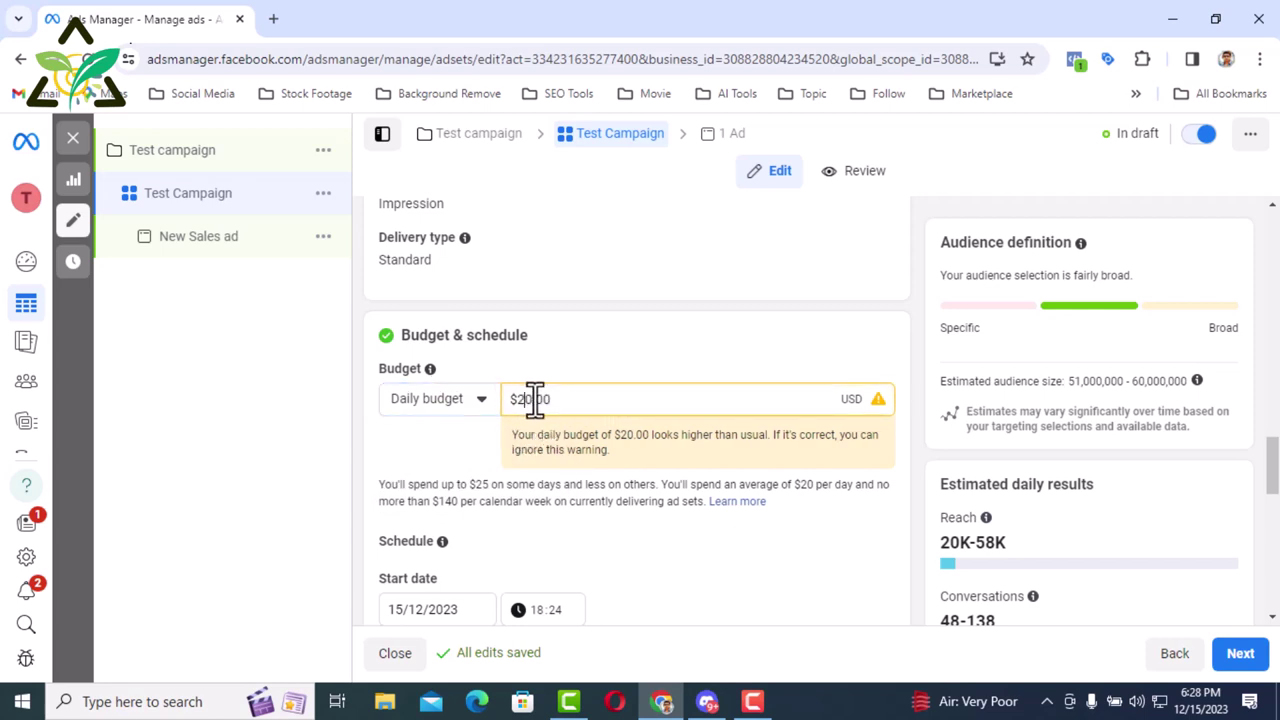
pyautogui.moveTo(535, 398); pyautogui.dragTo(517, 400)
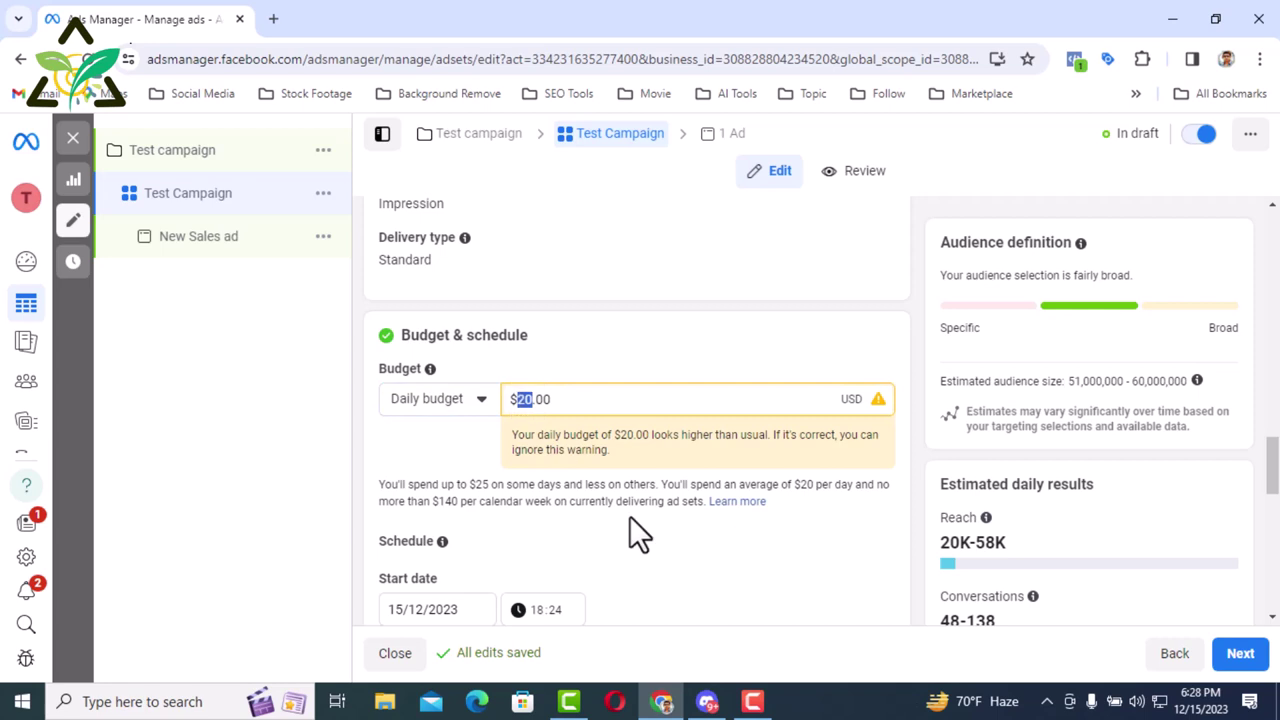
pyautogui.write('15')
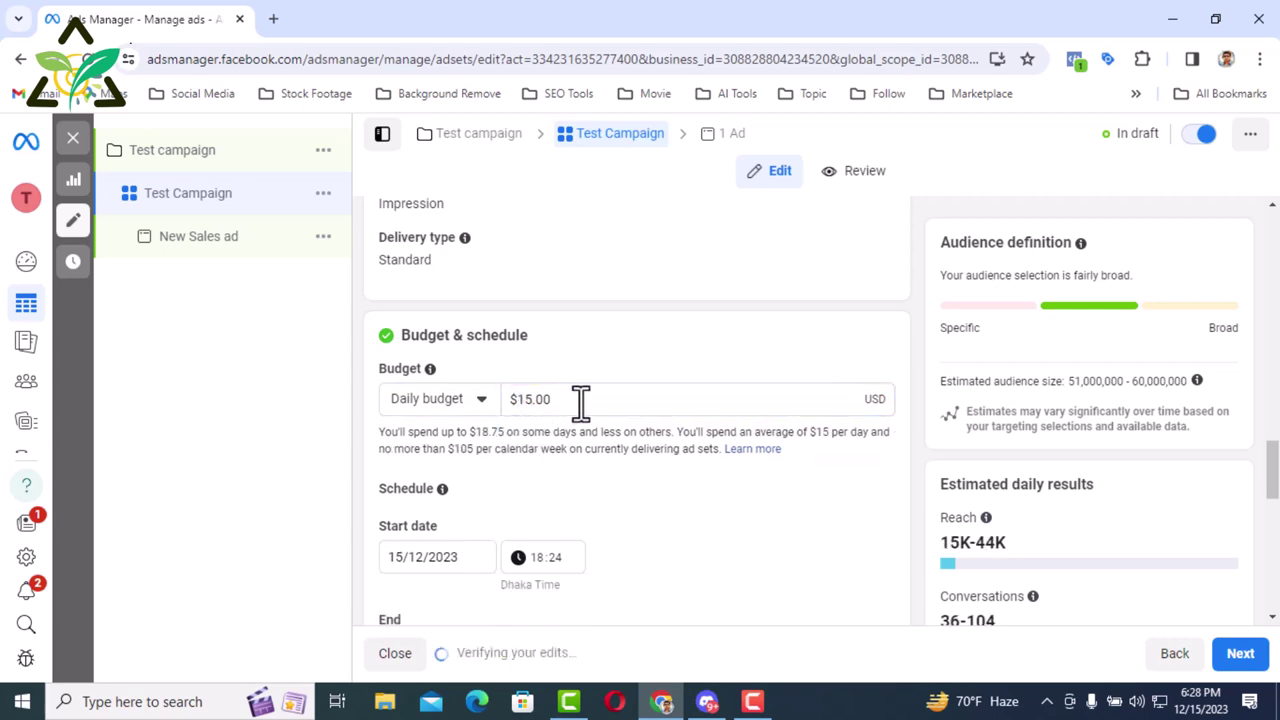
# Review the schedule's start and end dates, then show the additional budget options and examine the ad scheduling setting
pyautogui.scroll(-2, 580, 399)
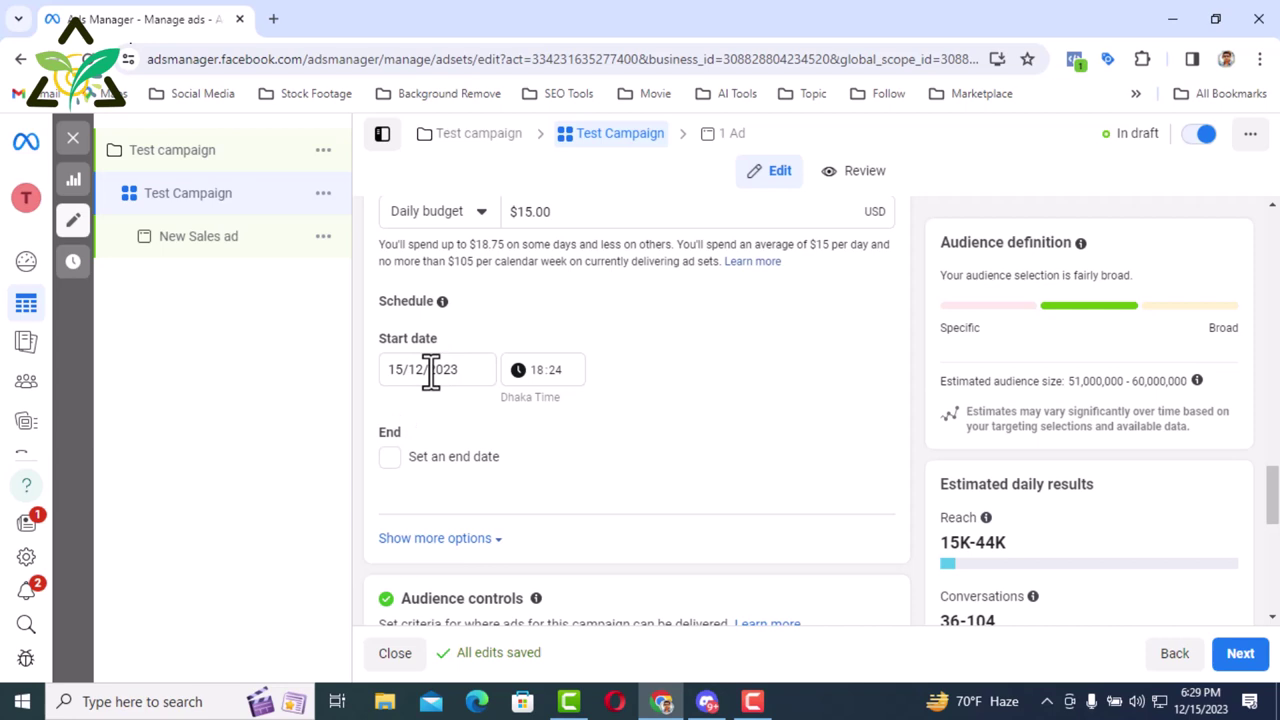
pyautogui.scroll(-2, 500, 443)
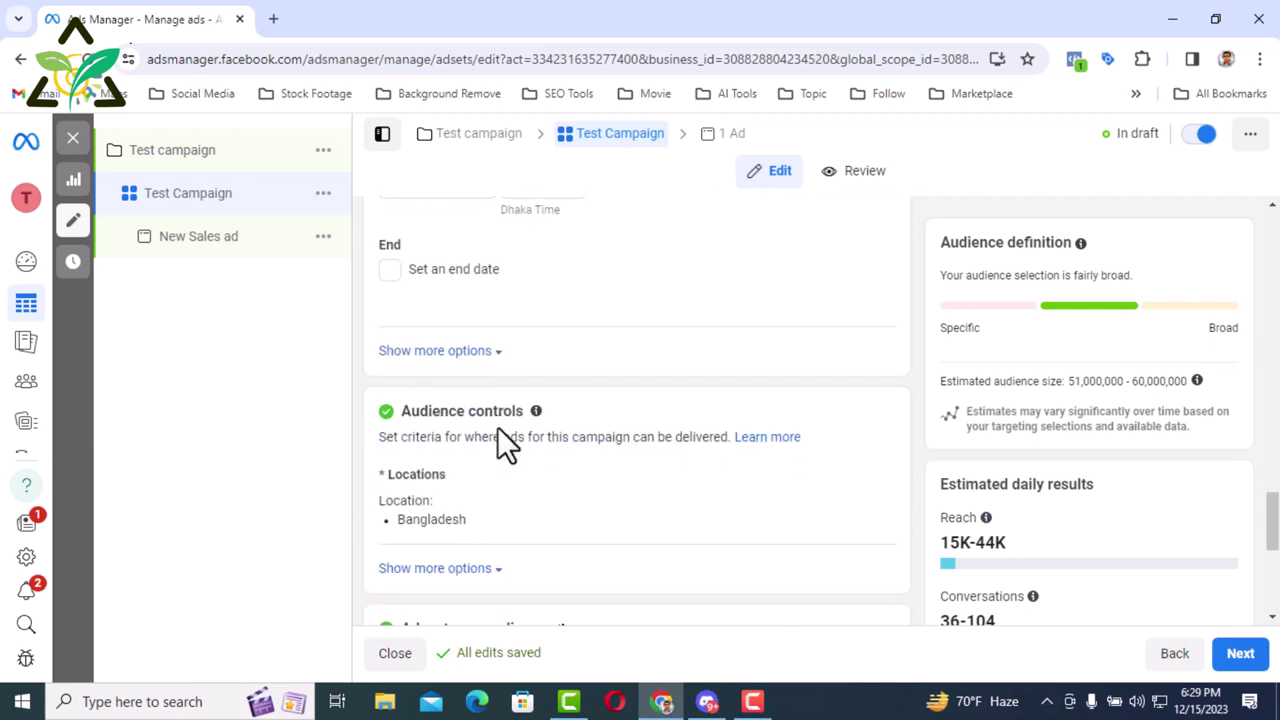
pyautogui.click(465, 355)
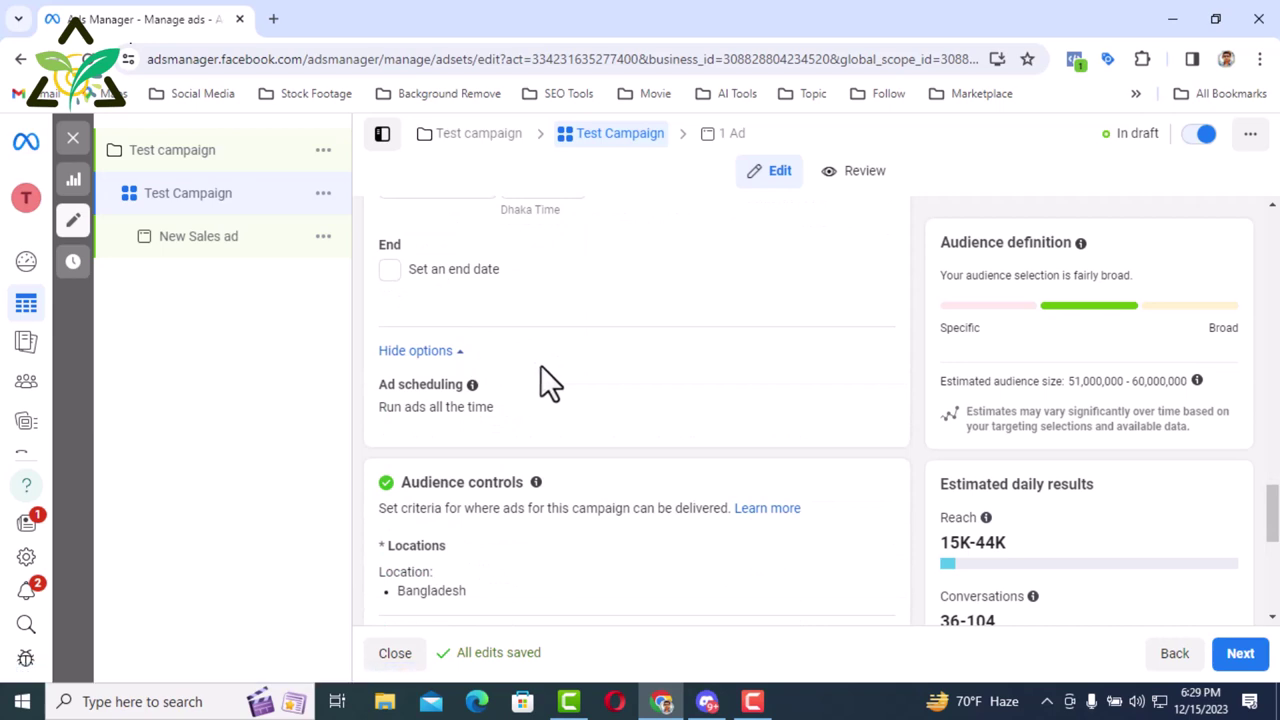
pyautogui.scroll(-1, 540, 370)
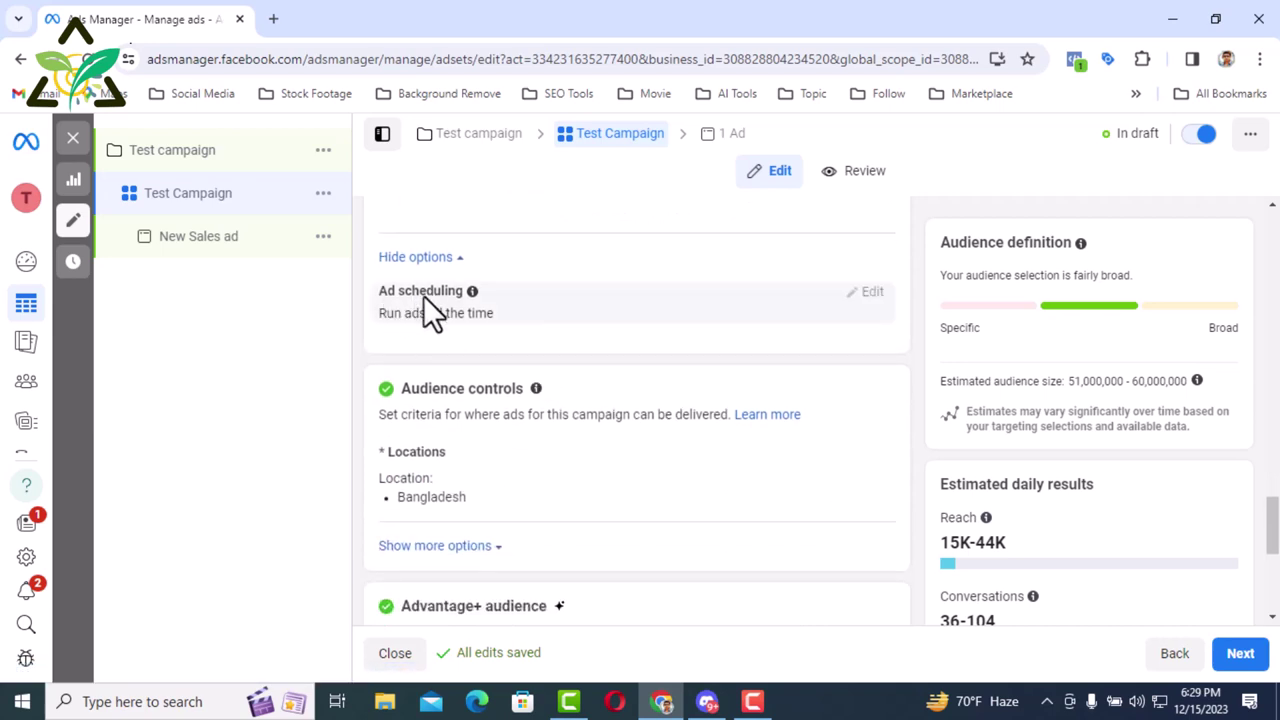
pyautogui.moveTo(515, 317); pyautogui.dragTo(366, 312)
pyautogui.scroll(1, 503, 322)
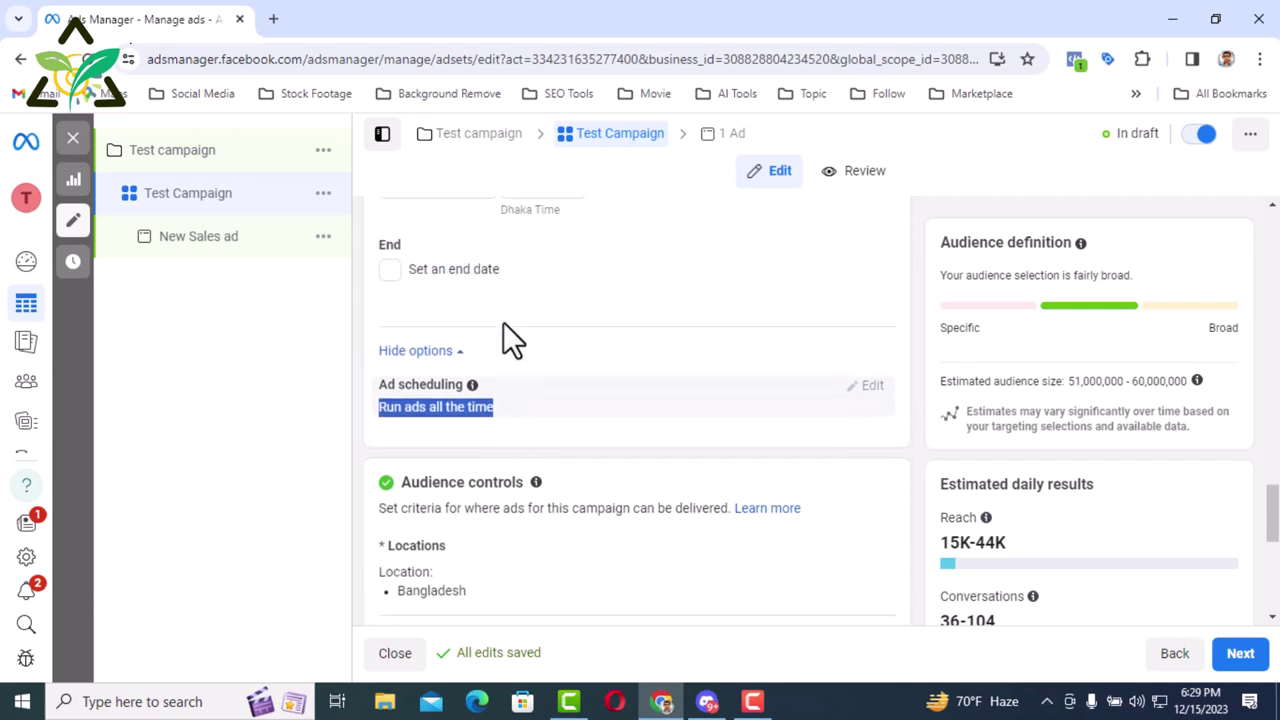
pyautogui.scroll(5, 604, 387)
pyautogui.scroll(-1, 466, 480)
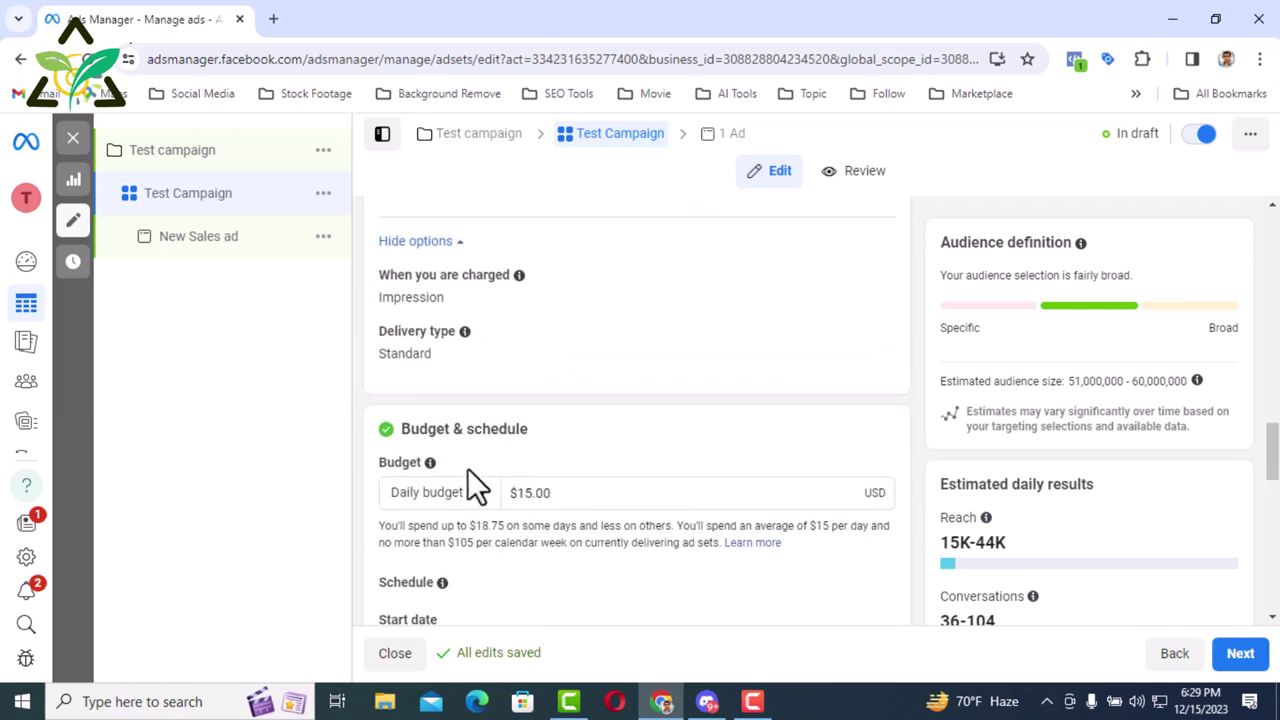
pyautogui.scroll(-1, 571, 415)
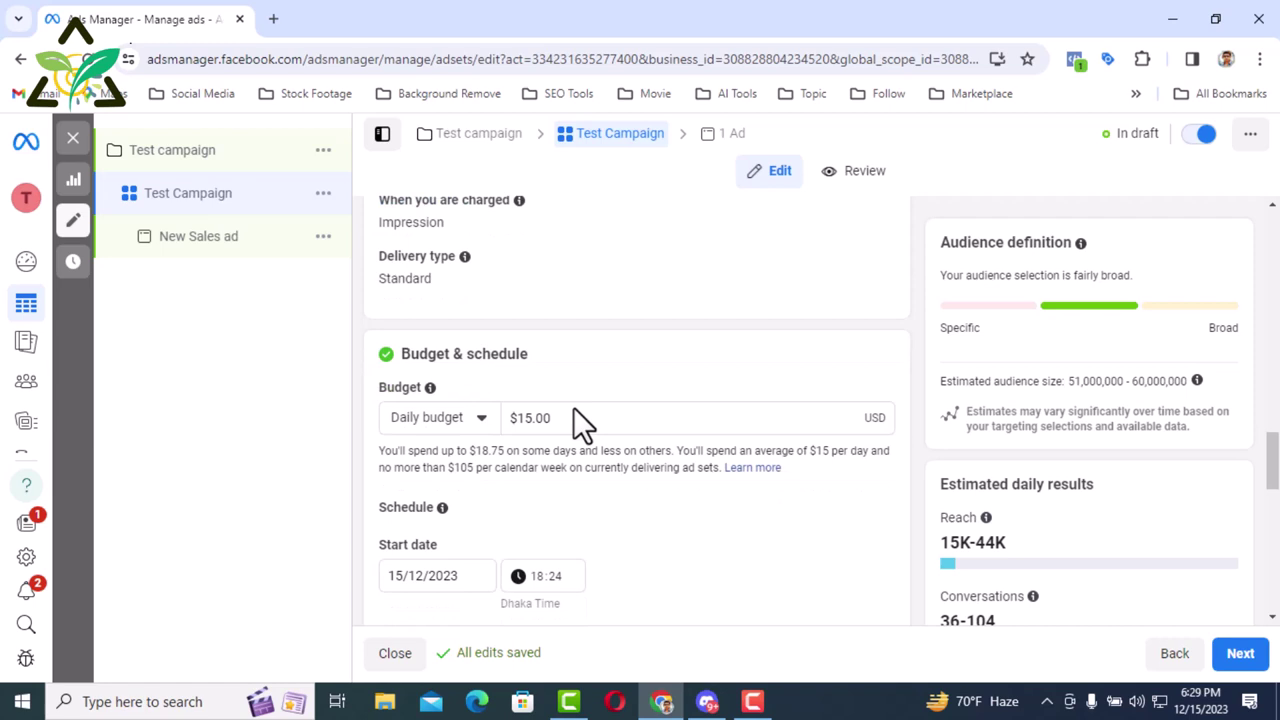
pyautogui.scroll(-3, 573, 407)
pyautogui.moveTo(378, 500); pyautogui.dragTo(494, 500)
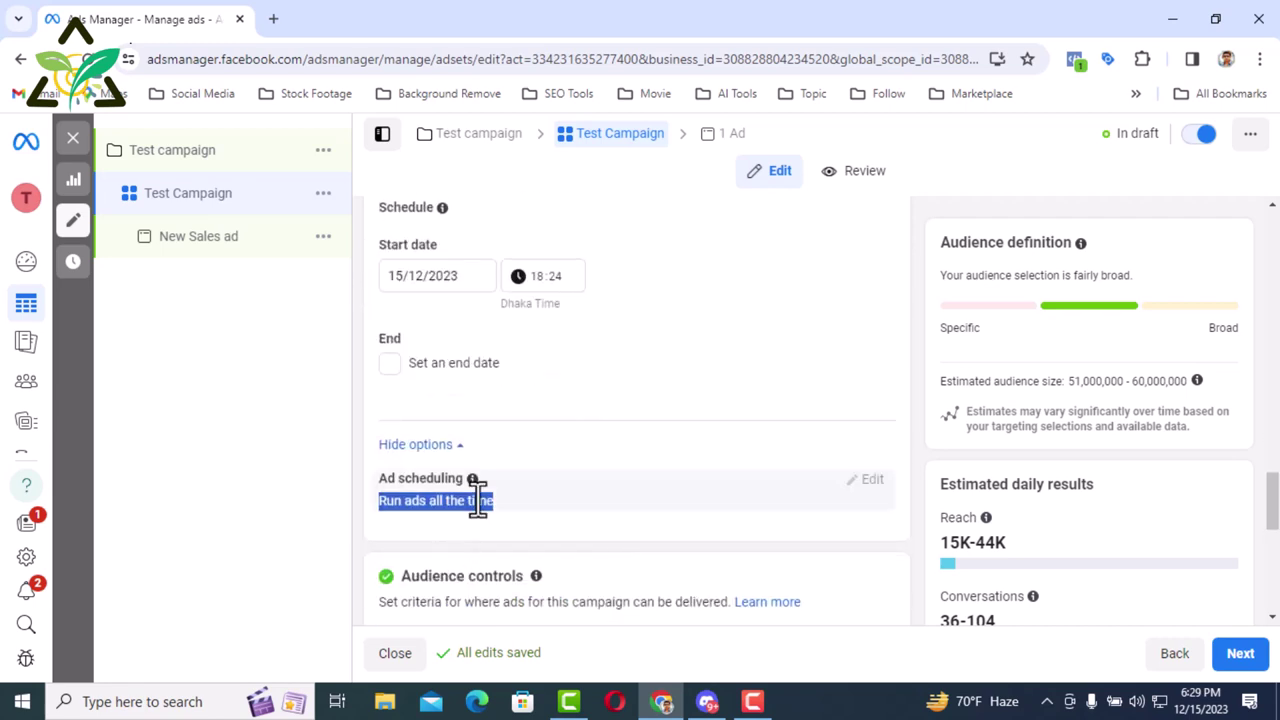
# Switch the ad set's budget type to Lifetime budget
pyautogui.scroll(3, 421, 411)
pyautogui.click(455, 400)
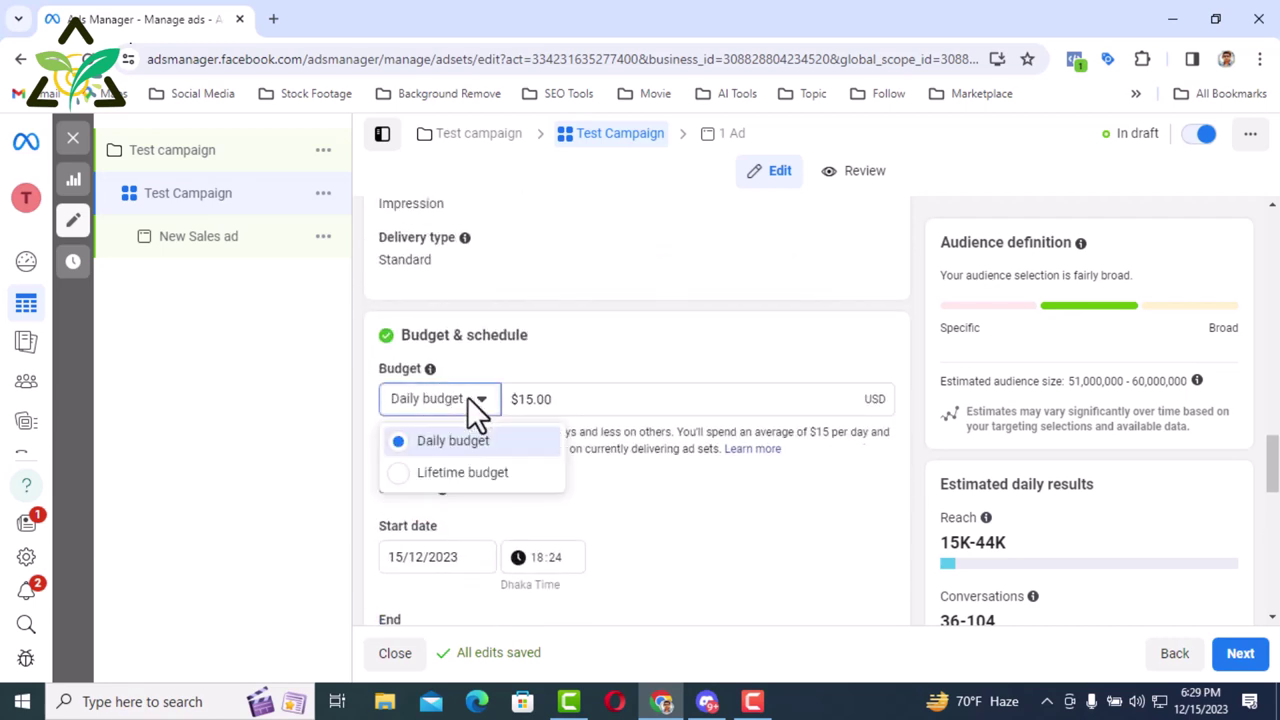
pyautogui.press('Down')
pyautogui.press('Return')
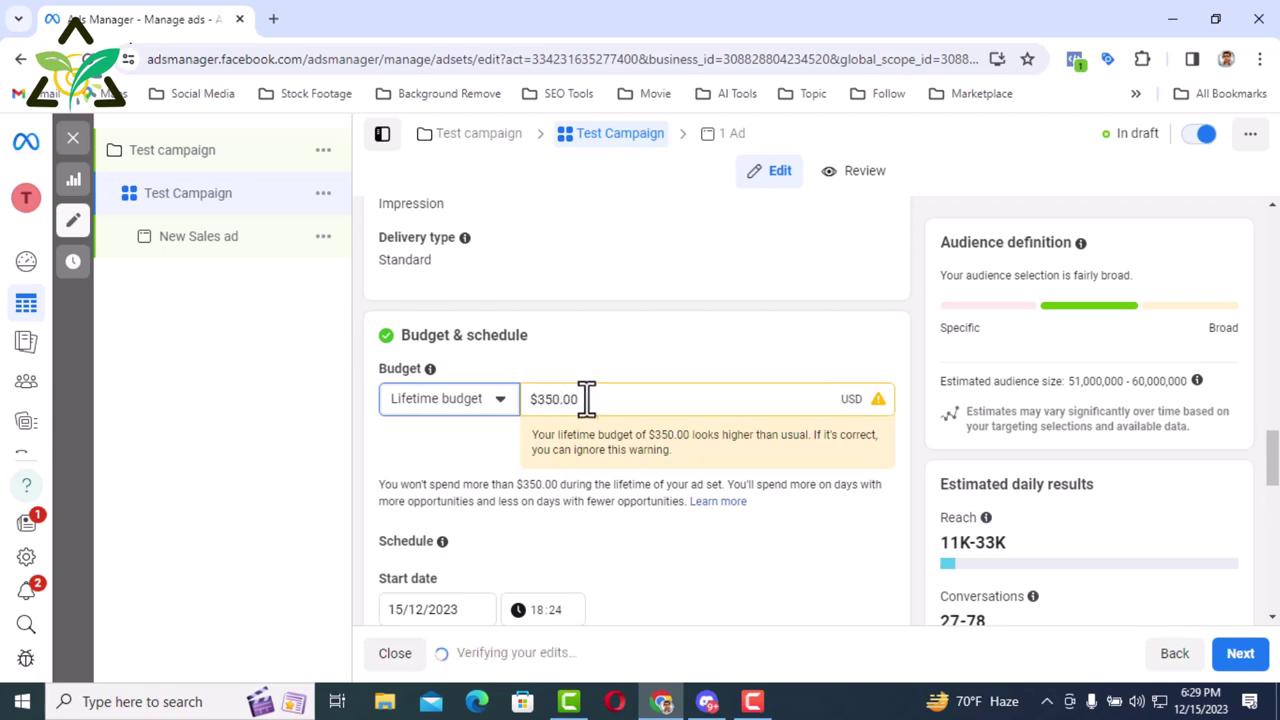
# Edit ad scheduling, turn on running ads on a schedule to view the weekly hours grid, and turn it off again
pyautogui.scroll(-5, 586, 405)
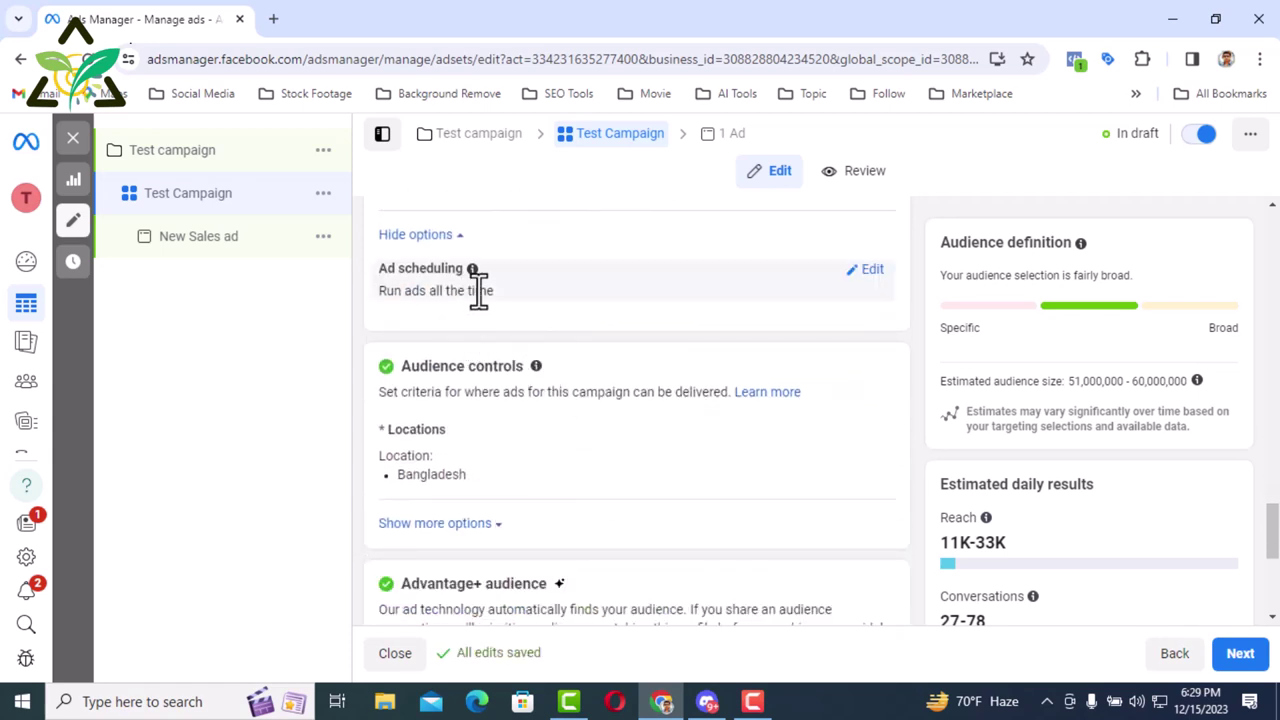
pyautogui.click(874, 272)
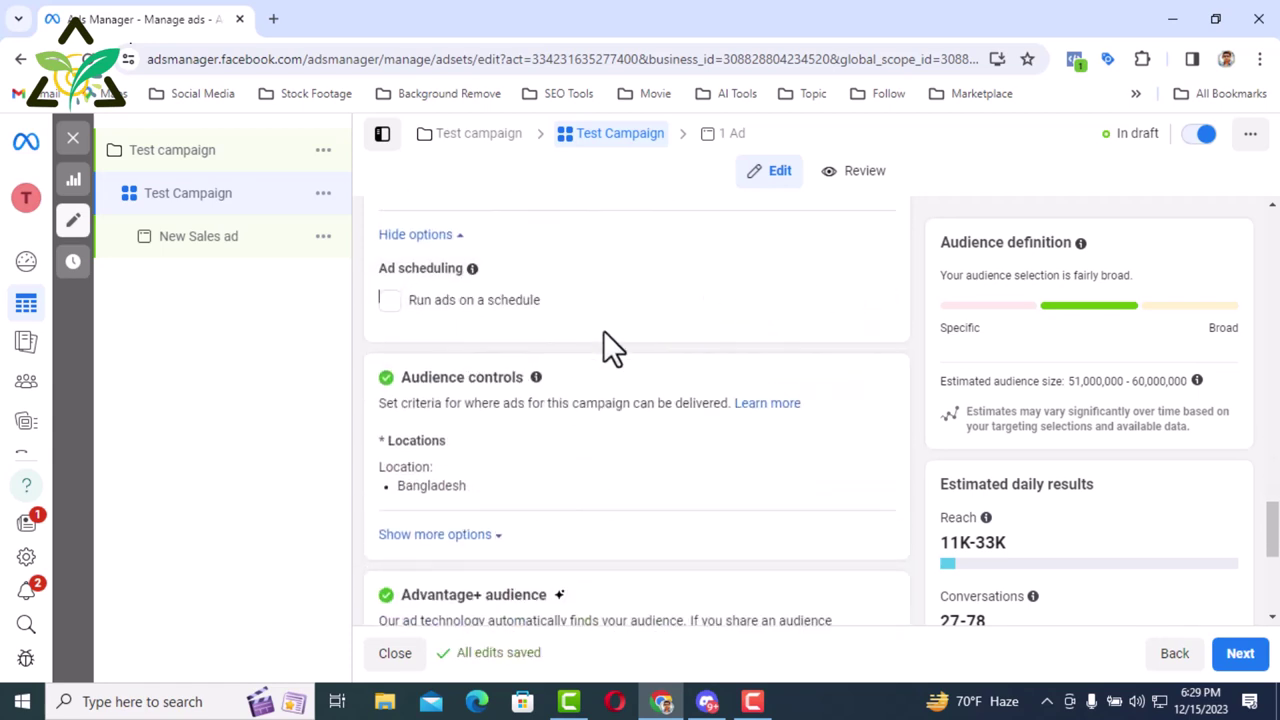
pyautogui.click(388, 300)
pyautogui.scroll(-1, 560, 400)
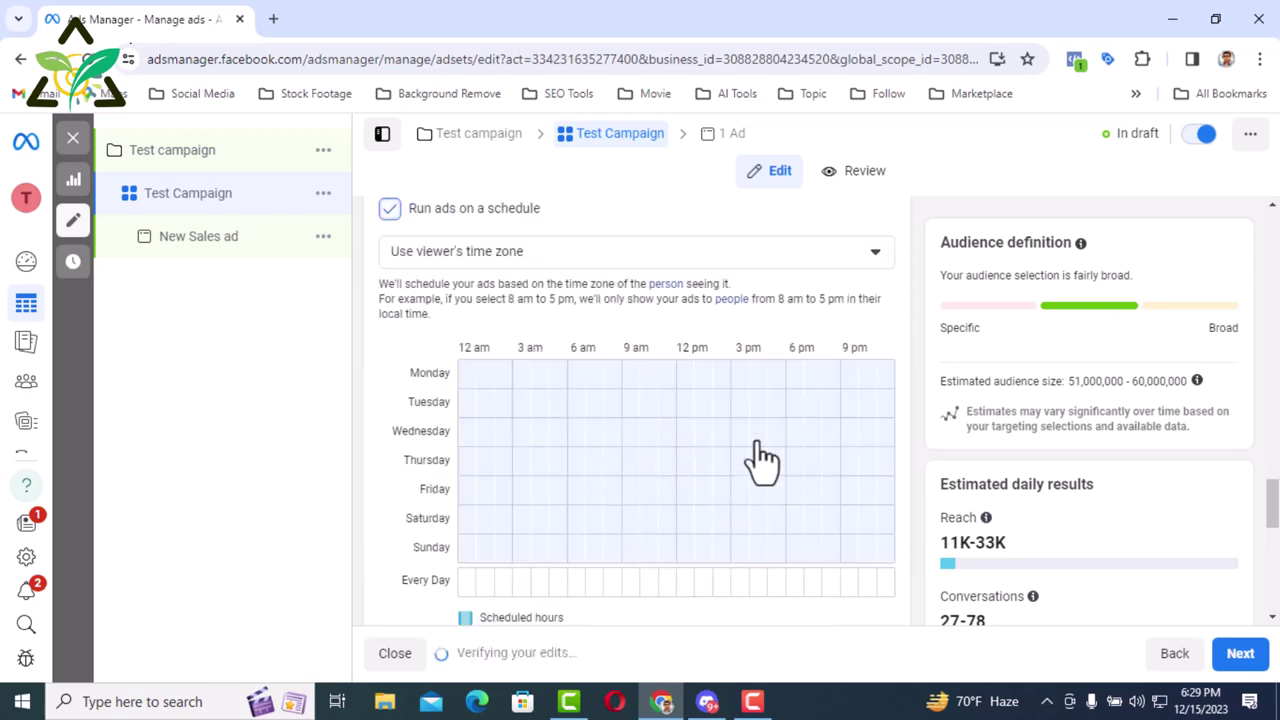
pyautogui.click(390, 210)
# Return the budget type to Daily budget and check the ad scheduling option under it
pyautogui.scroll(5, 589, 363)
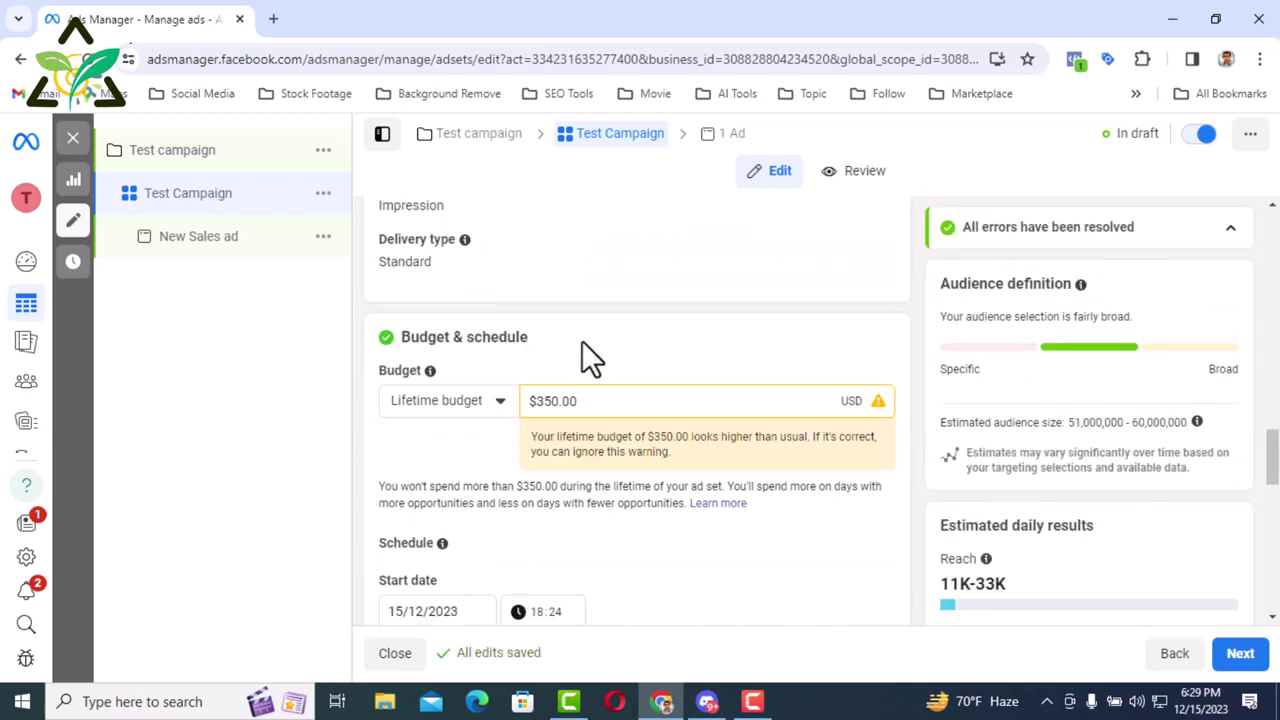
pyautogui.click(465, 401)
pyautogui.click(478, 443)
pyautogui.click(577, 404)
pyautogui.scroll(-4, 617, 346)
pyautogui.scroll(-1, 617, 362)
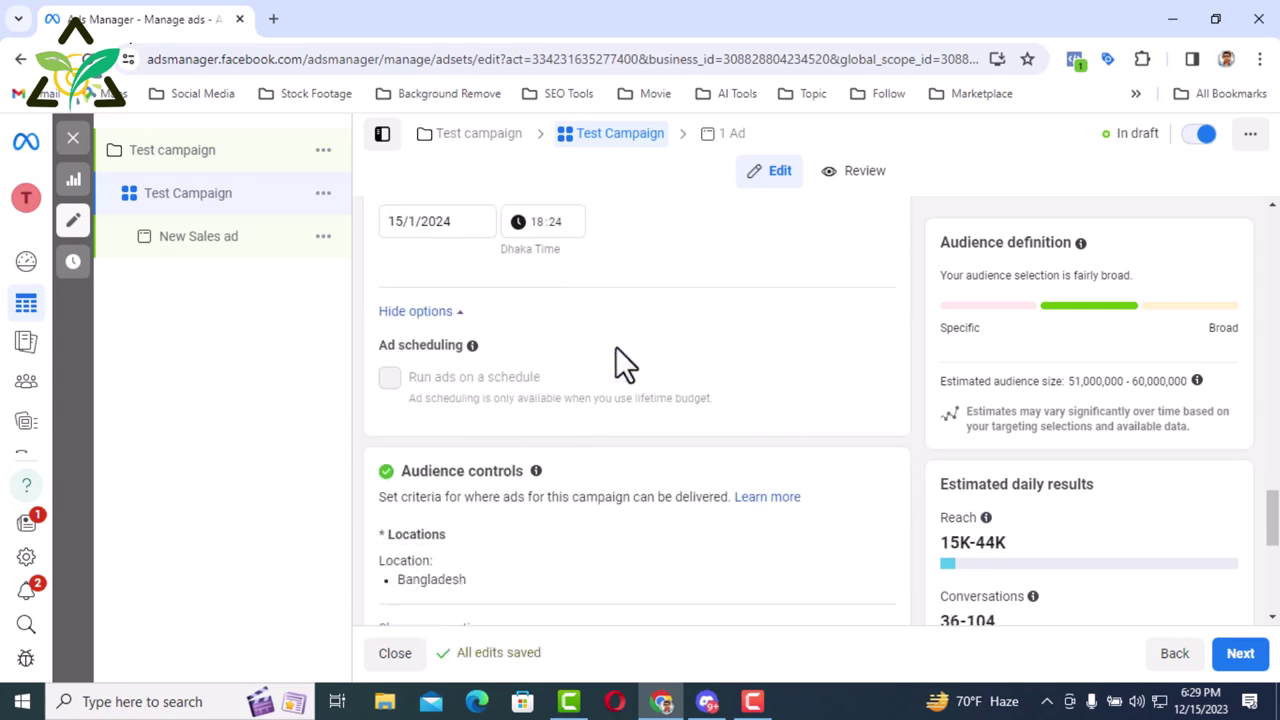
# Edit the audience locations, replacing the whole-country Bangladesh entry with the city Dhaka, Dhaka Division, Bangladesh
pyautogui.scroll(-2, 614, 350)
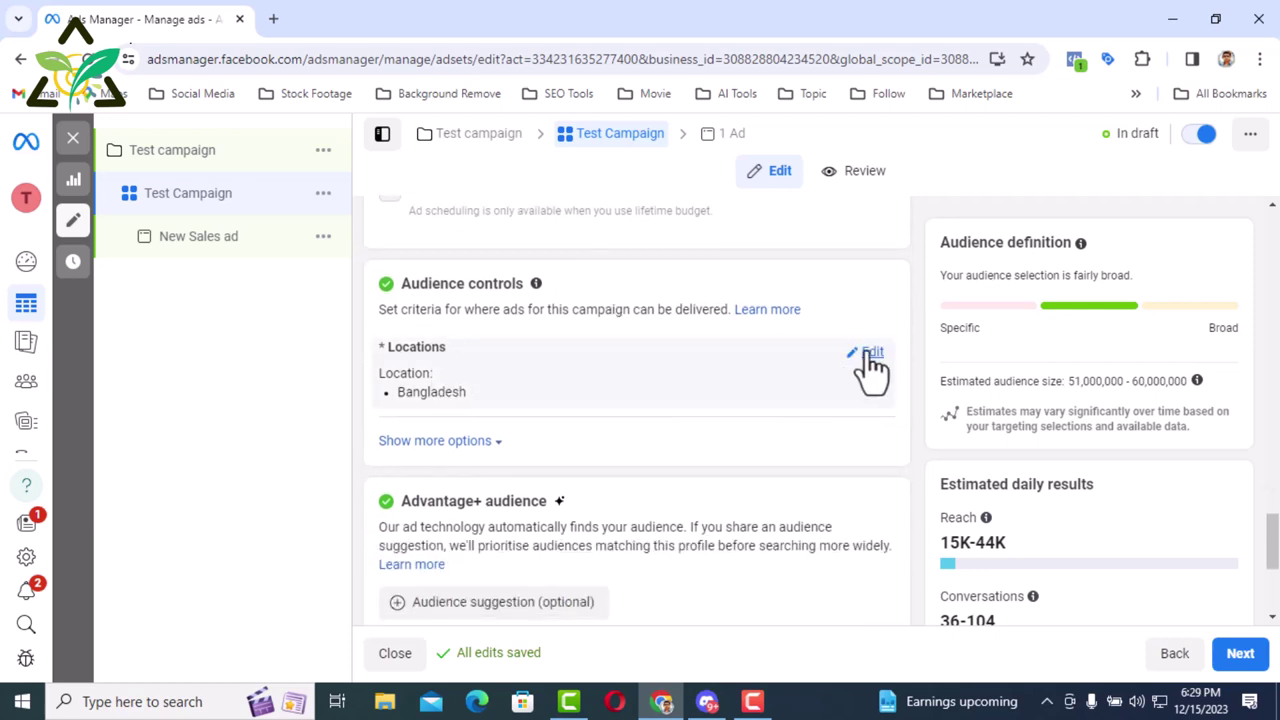
pyautogui.click(755, 390)
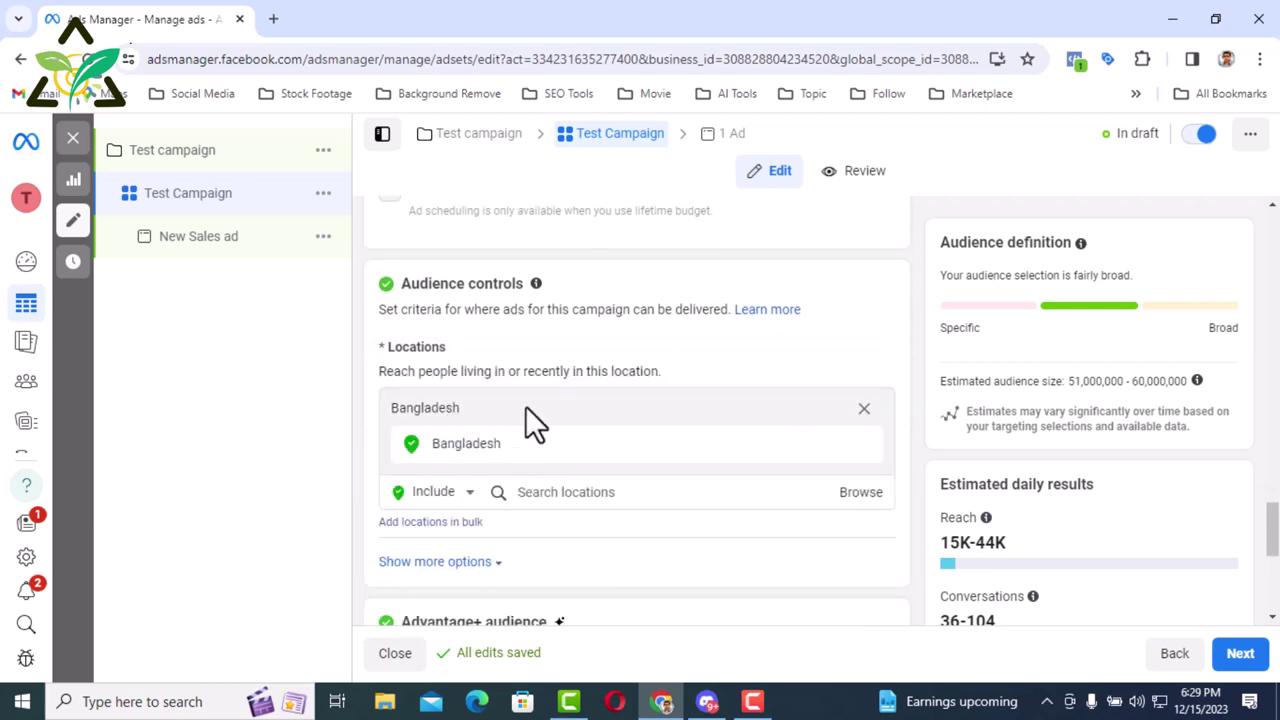
pyautogui.scroll(-2, 555, 405)
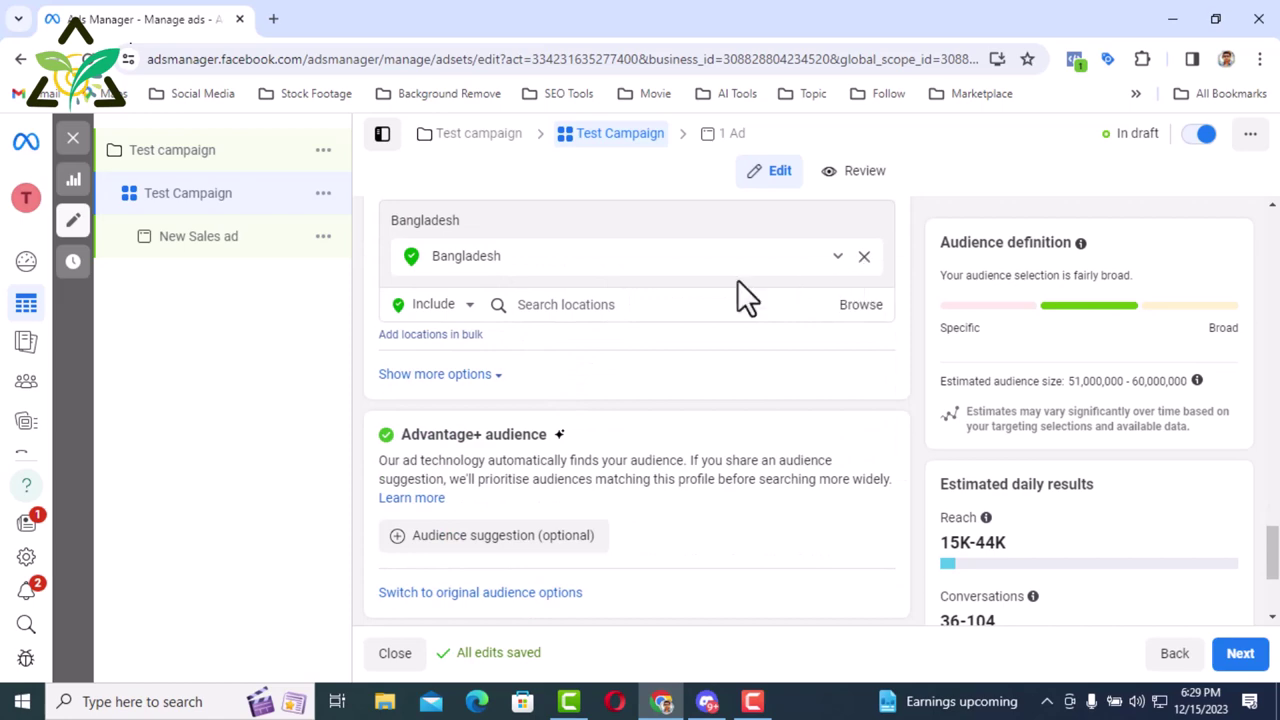
pyautogui.click(562, 305)
pyautogui.write('Dhaka')
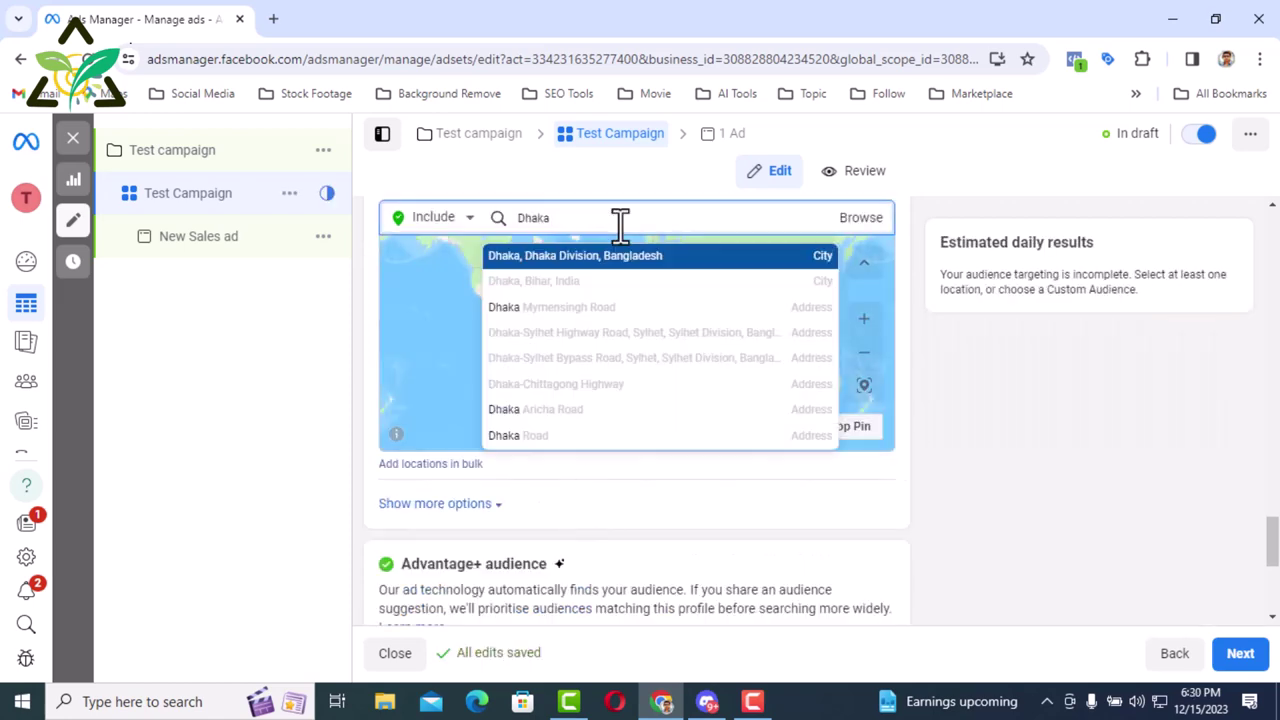
pyautogui.click(640, 255)
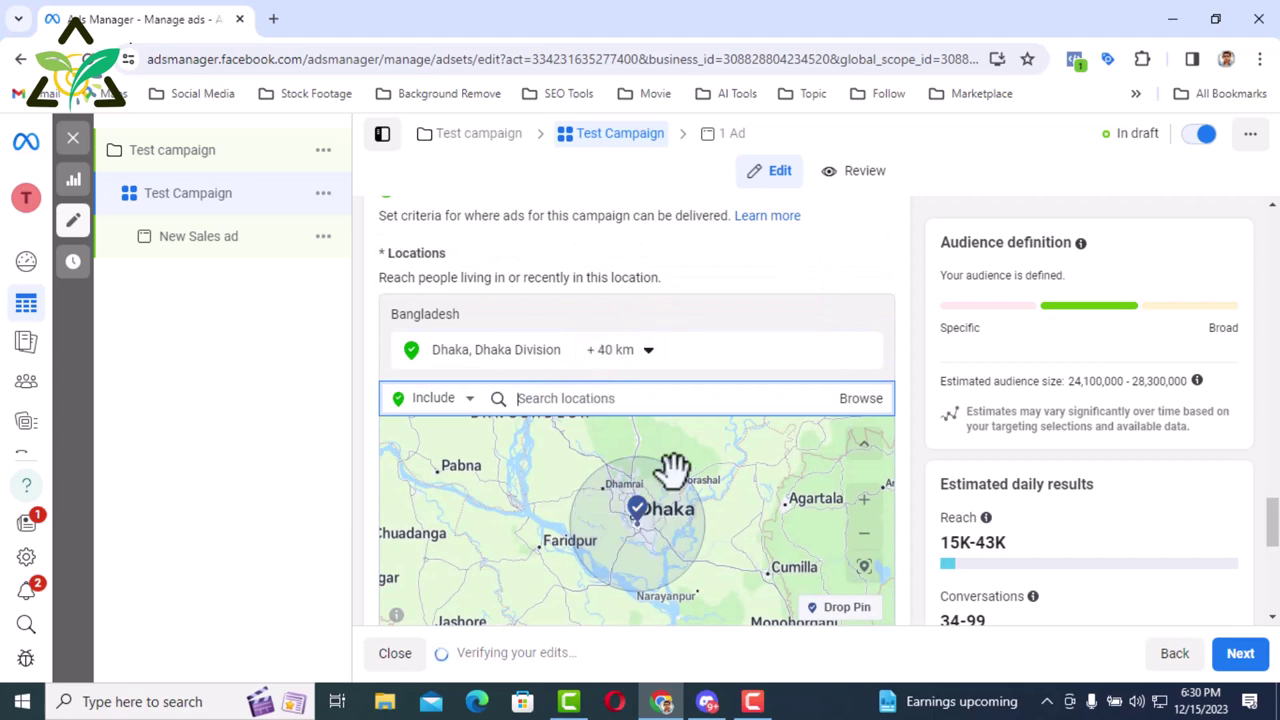
# Show the additional audience control options and edit the audience languages
pyautogui.scroll(-3, 826, 386)
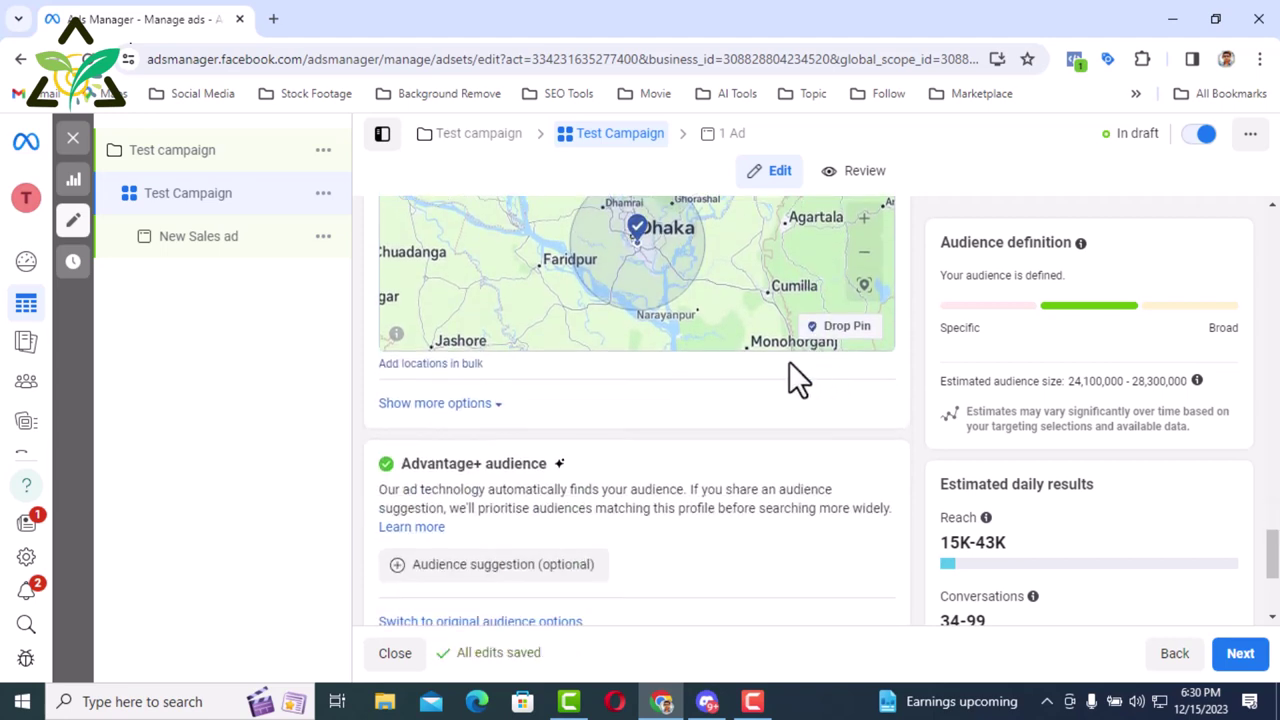
pyautogui.click(482, 408)
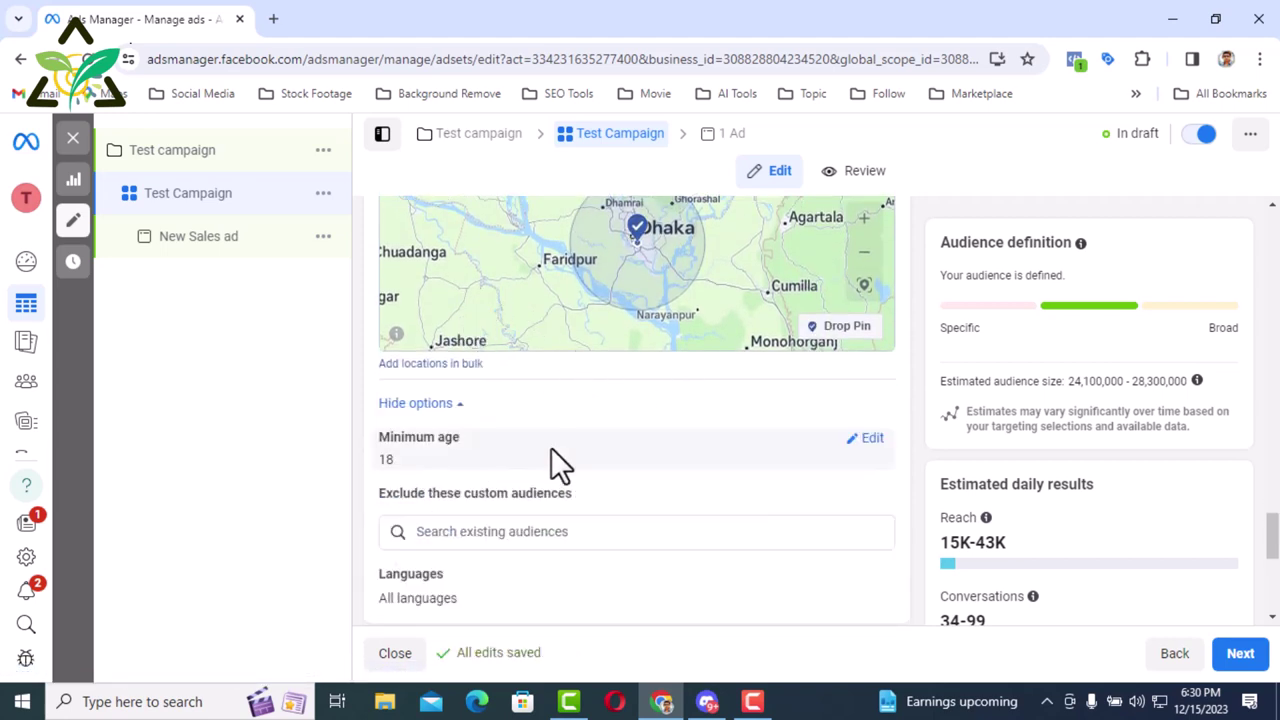
pyautogui.scroll(-1, 620, 450)
pyautogui.scroll(-1, 686, 432)
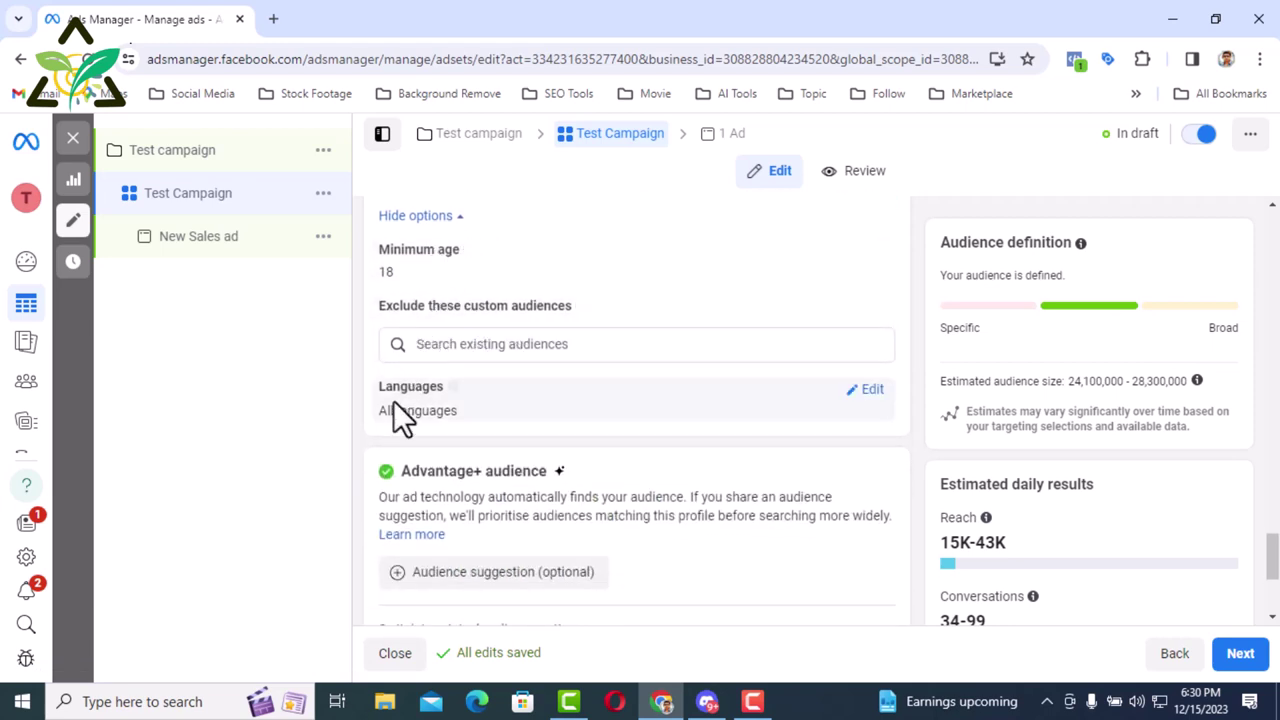
pyautogui.click(509, 405)
pyautogui.scroll(-2, 500, 360)
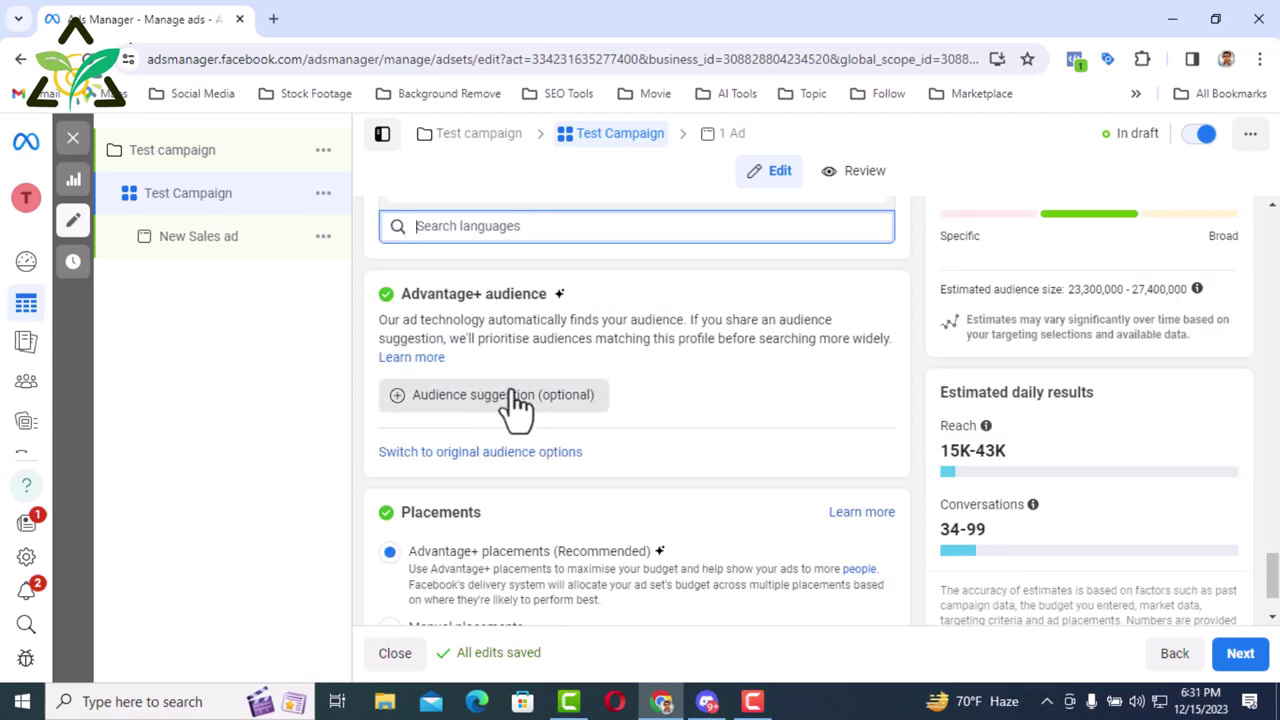
pyautogui.click(818, 285)
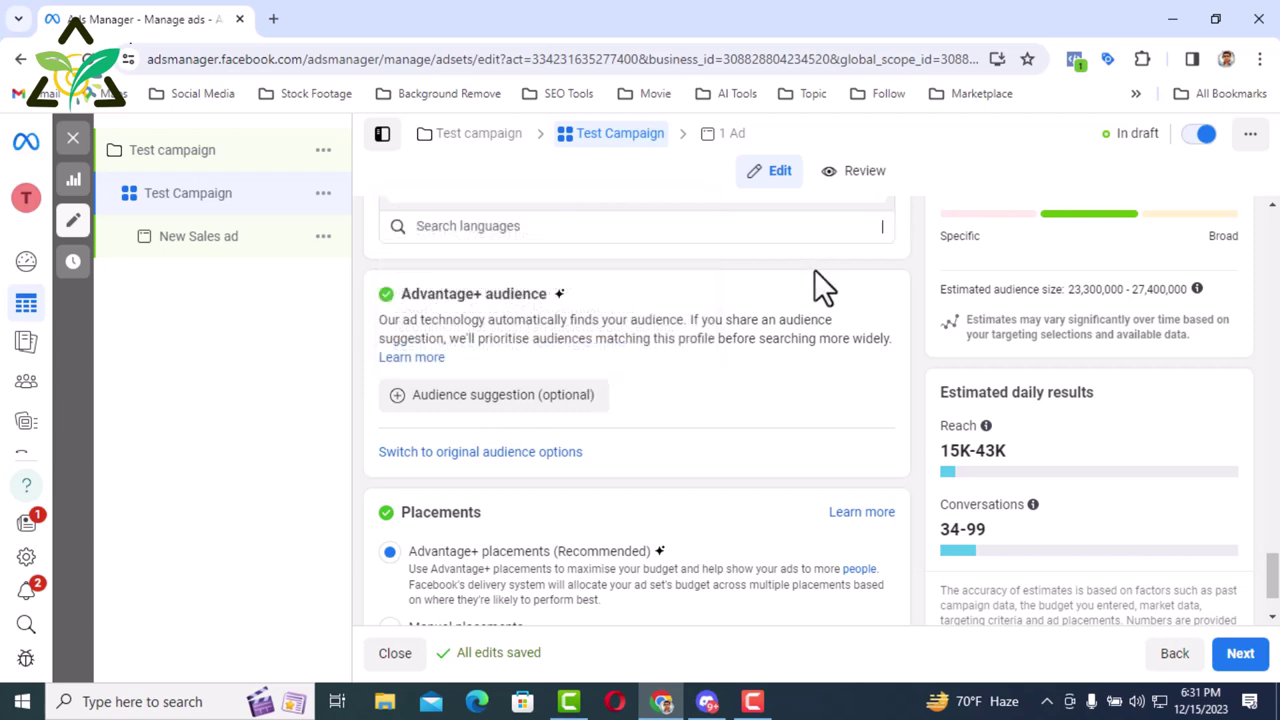
# Add an optional audience suggestion under Advantage+ audience and review its age, gender and detailed targeting settings
pyautogui.click(521, 396)
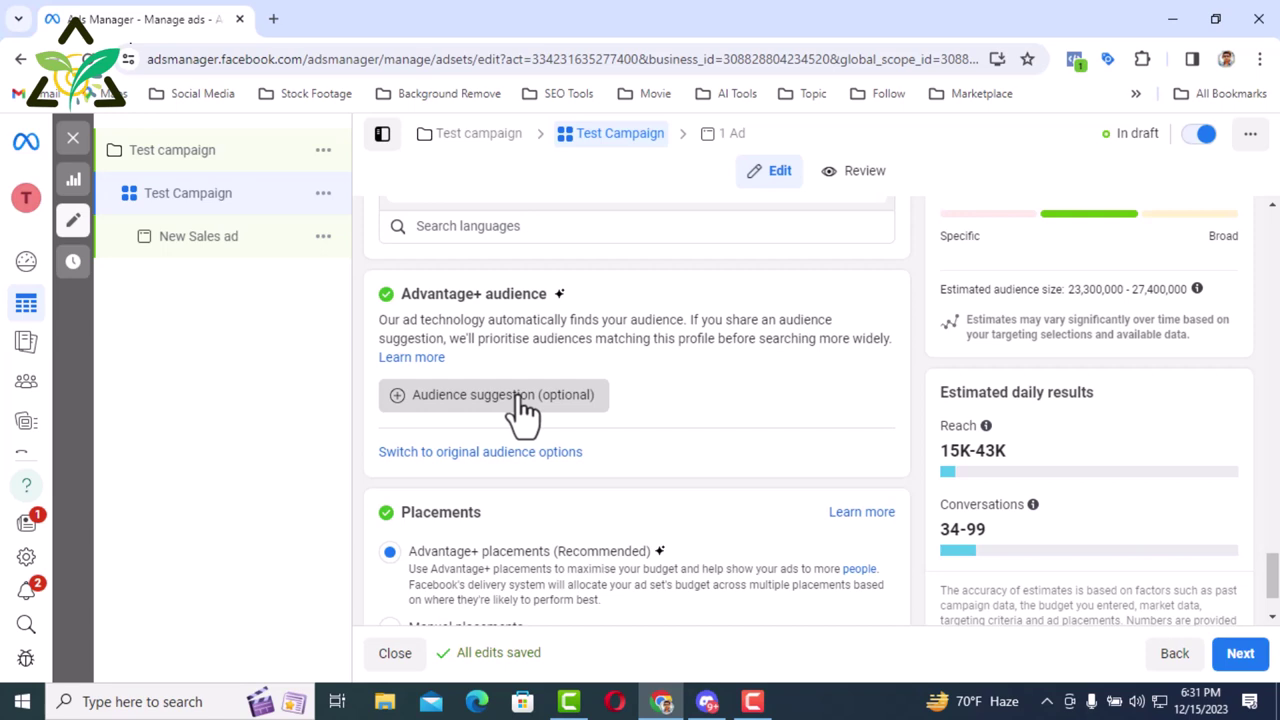
pyautogui.click(519, 398)
pyautogui.scroll(-1, 436, 379)
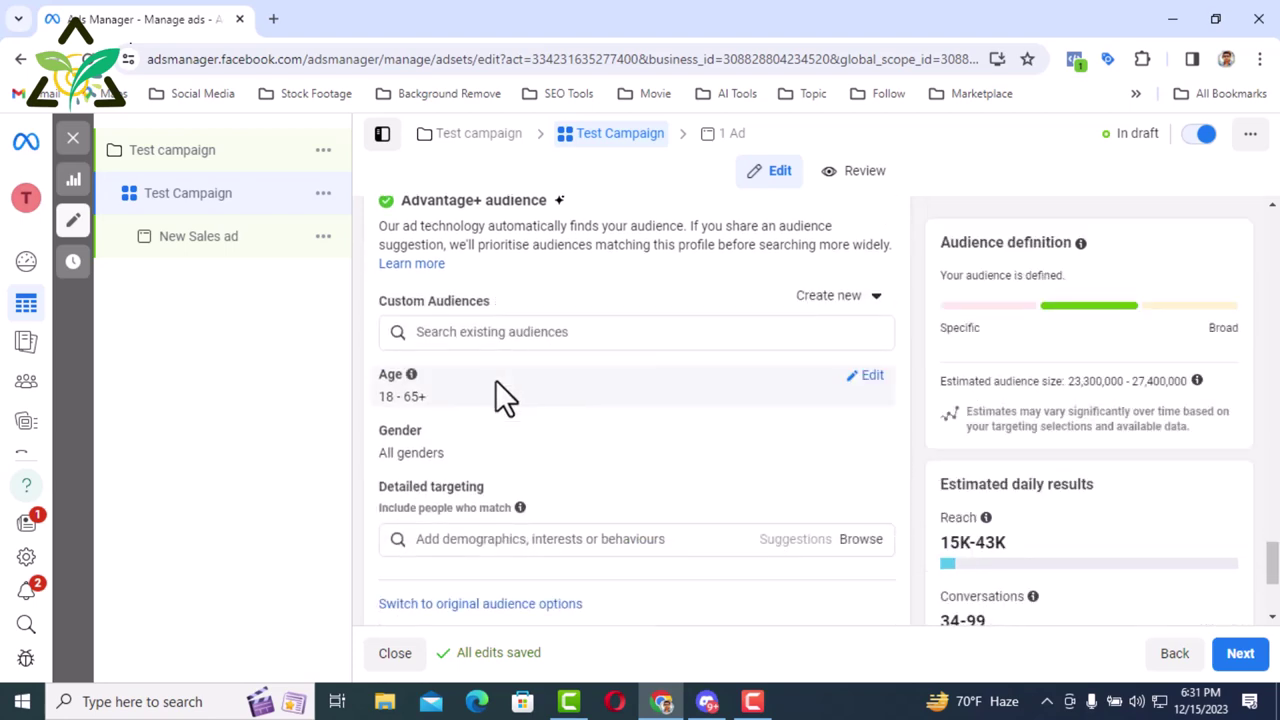
pyautogui.scroll(-2, 643, 400)
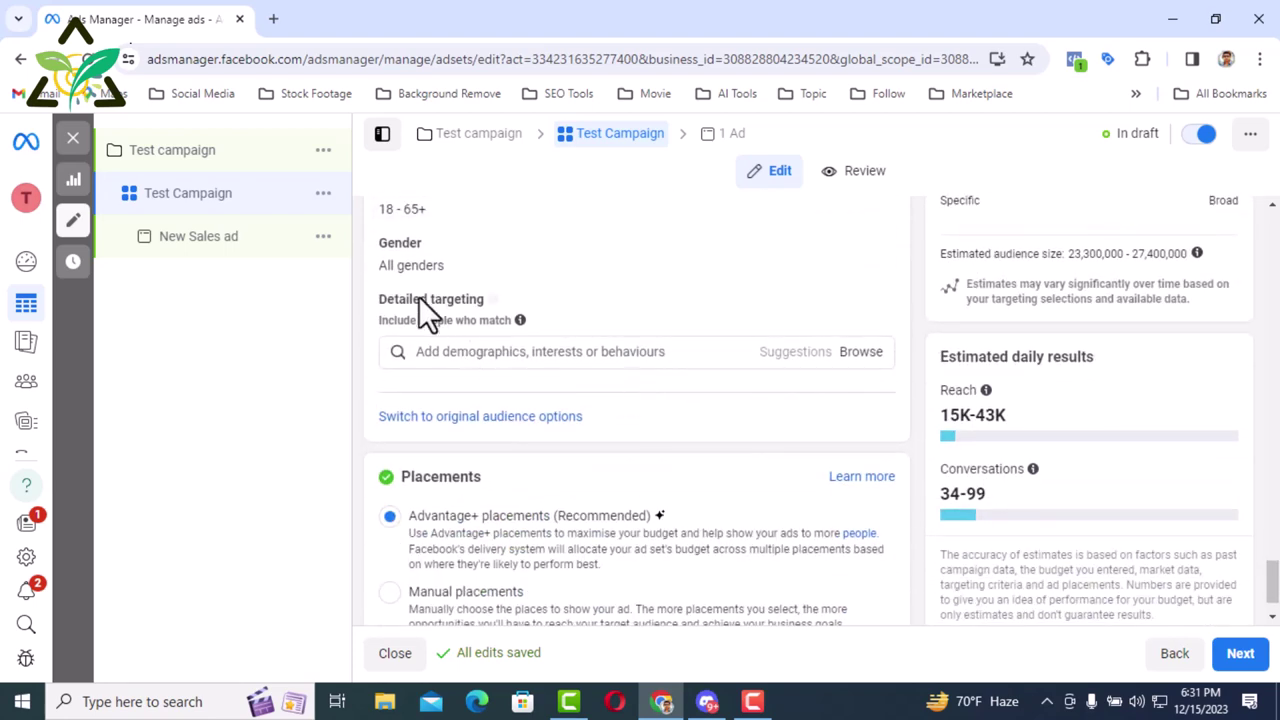
pyautogui.scroll(1, 798, 360)
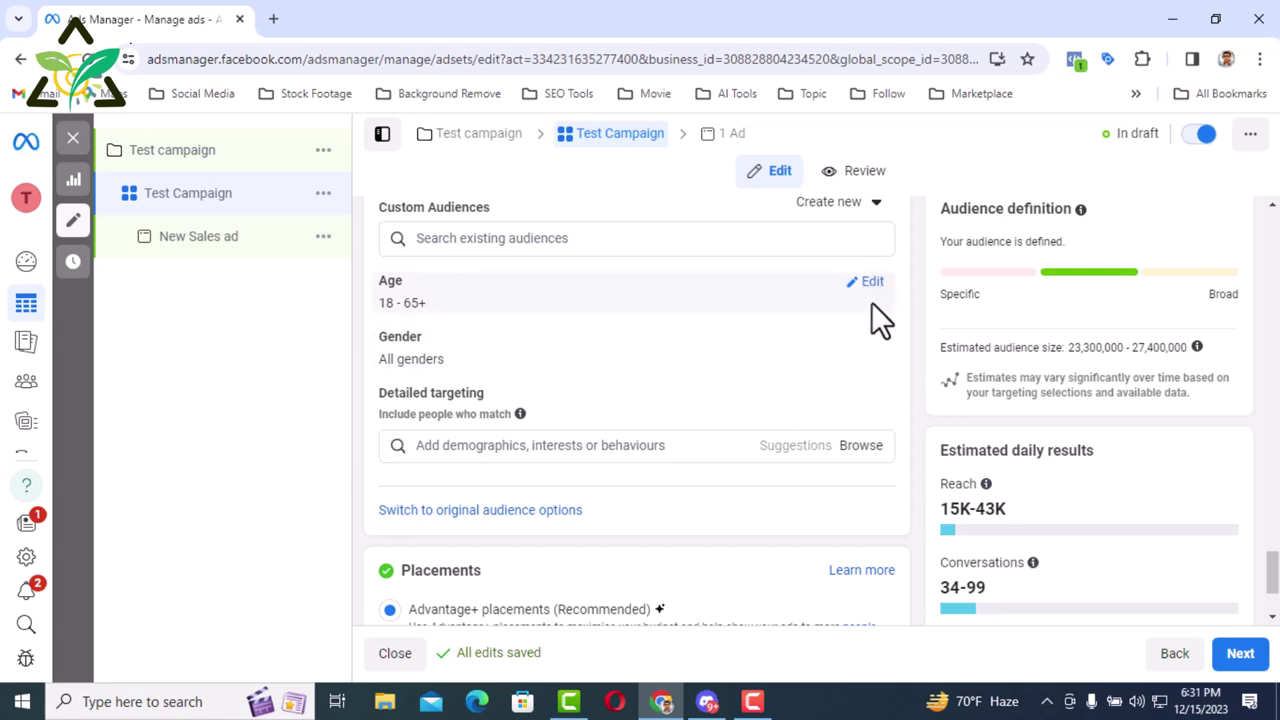
# Set the suggested audience's maximum age to 50 and restrict its gender to Men
pyautogui.click(871, 283)
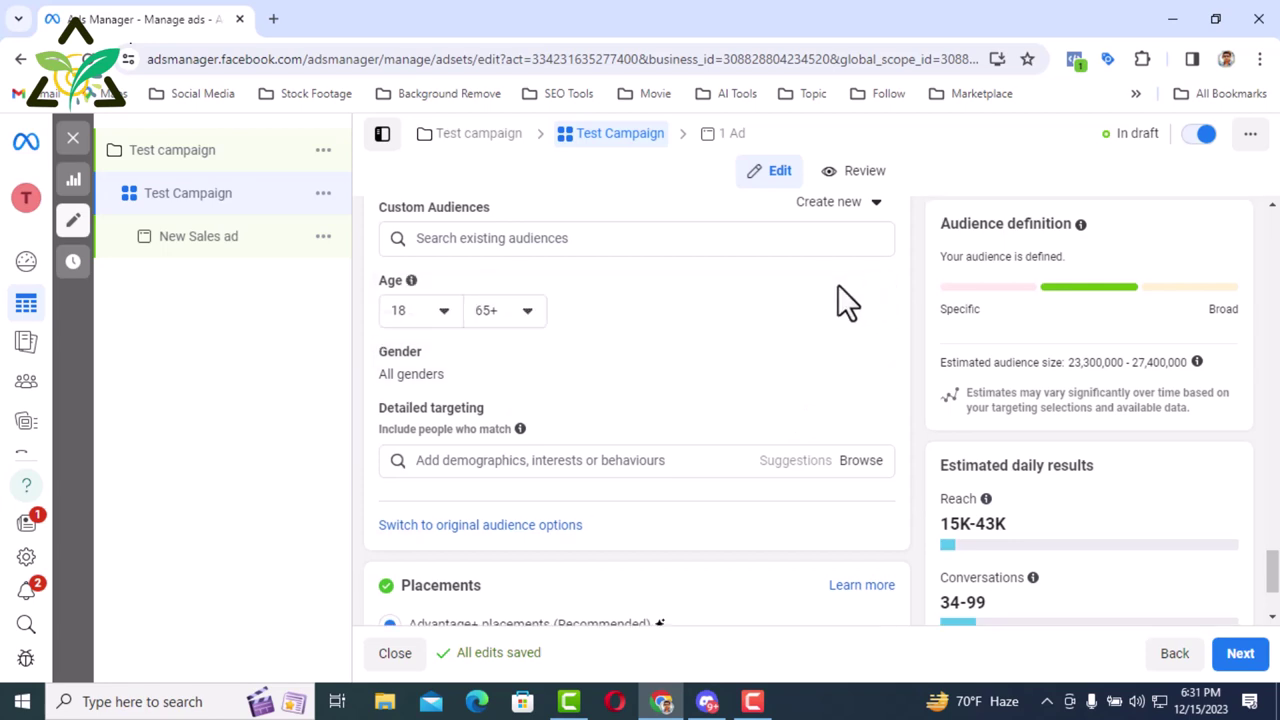
pyautogui.click(522, 330)
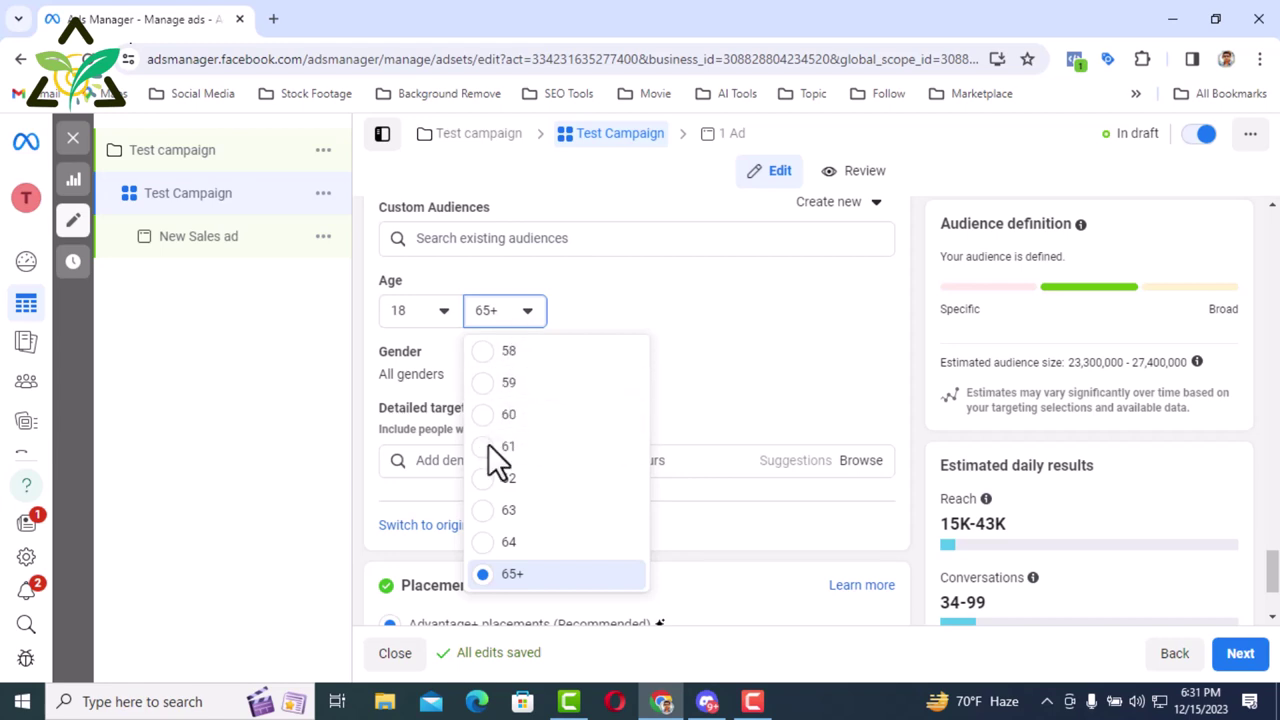
pyautogui.scroll(1, 500, 470)
pyautogui.scroll(2, 503, 470)
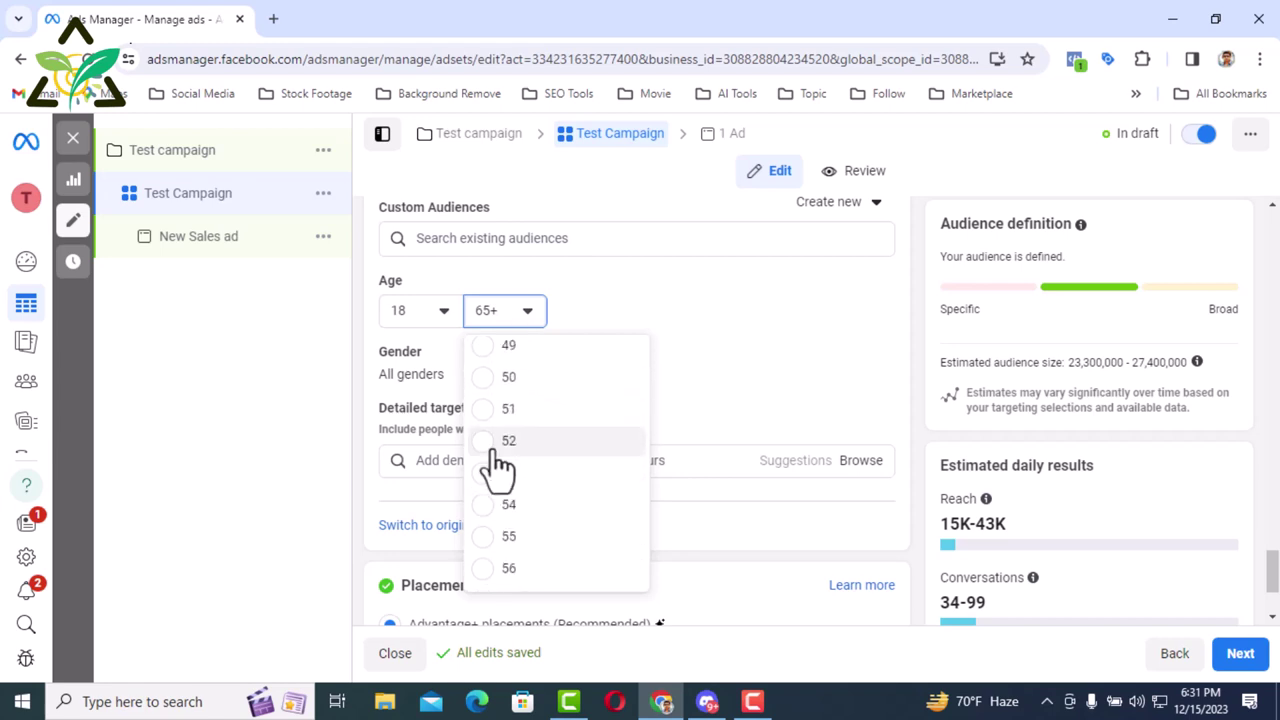
pyautogui.click(487, 378)
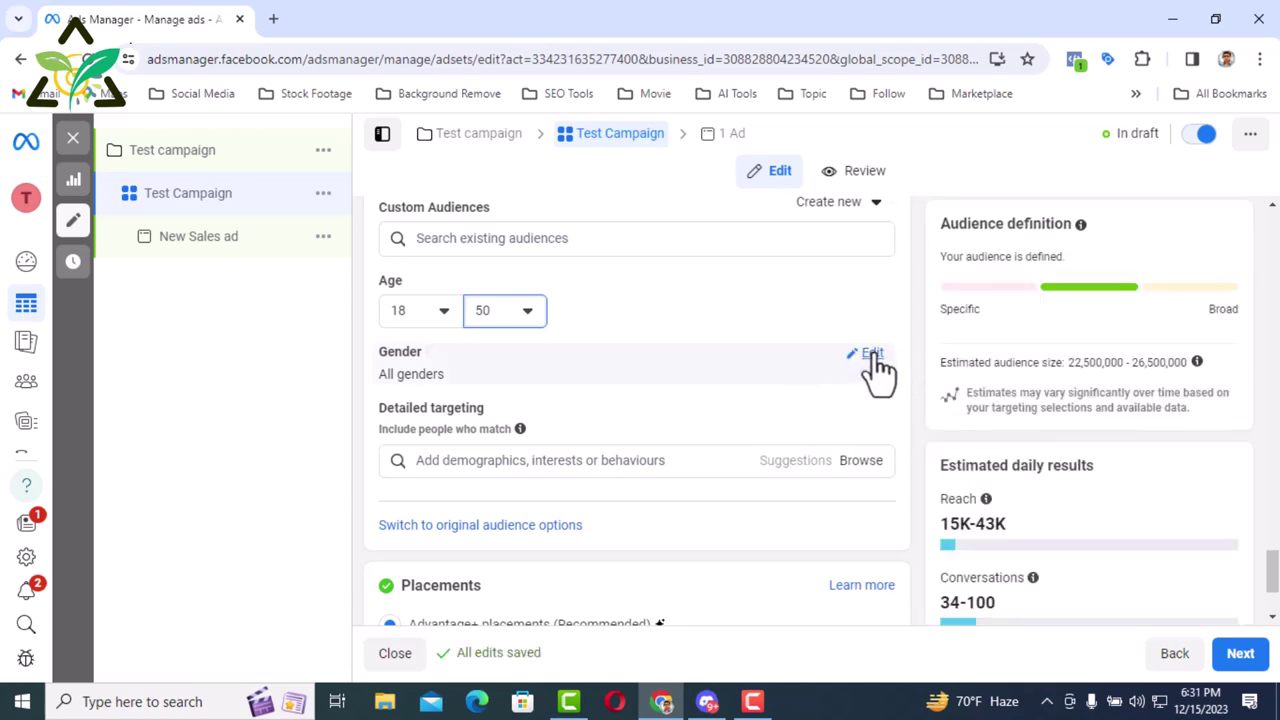
pyautogui.click(870, 356)
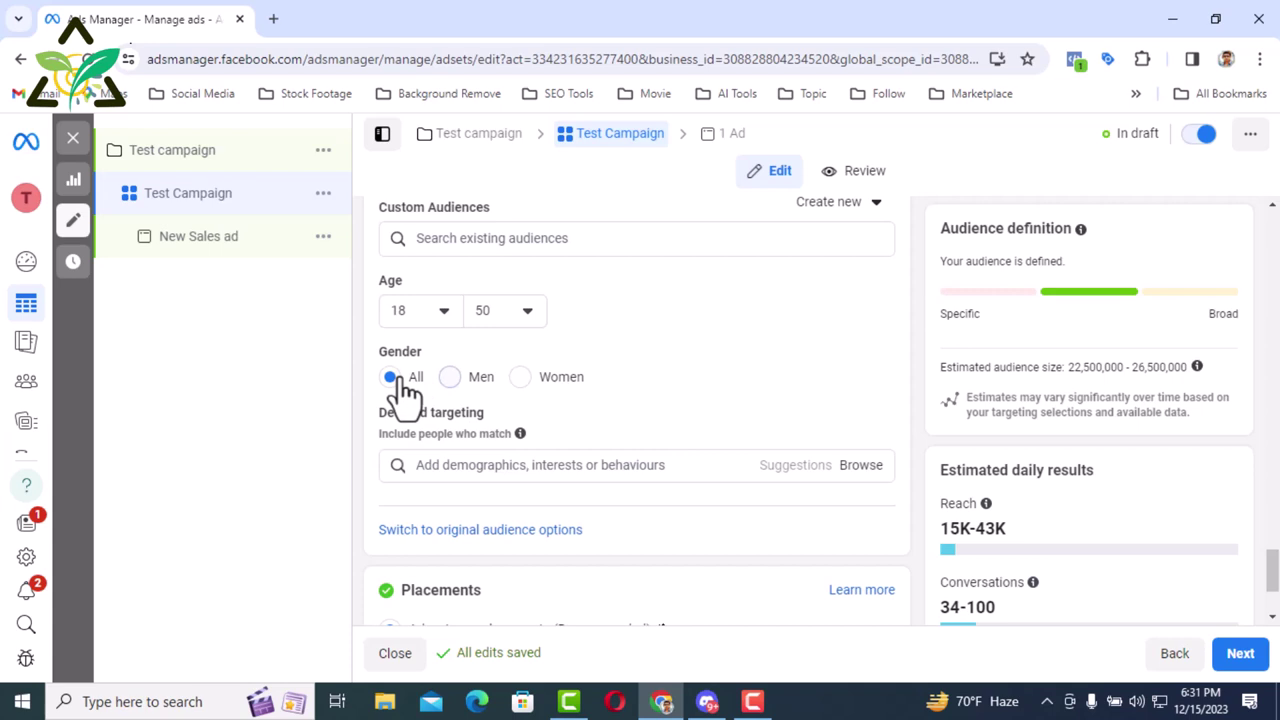
pyautogui.press('Right')
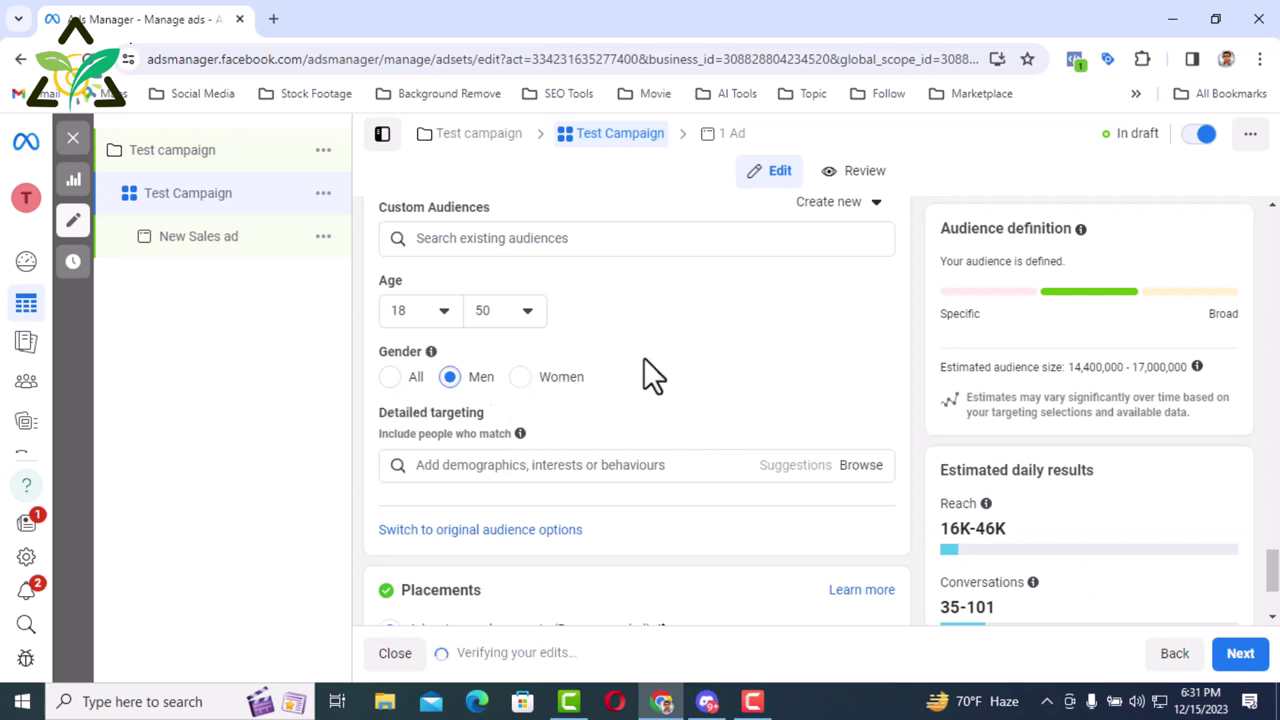
# Browse the detailed targeting options, examining the categories offered under Demographics and Interests
pyautogui.scroll(-1, 648, 370)
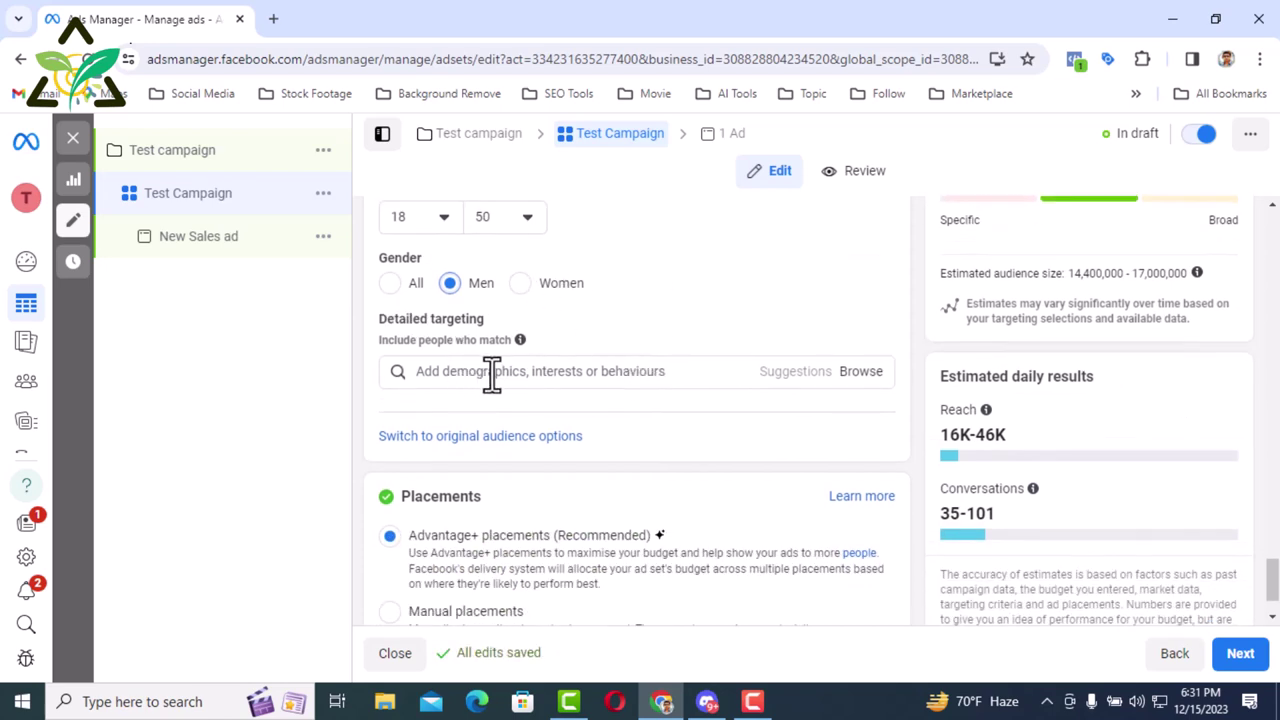
pyautogui.click(862, 372)
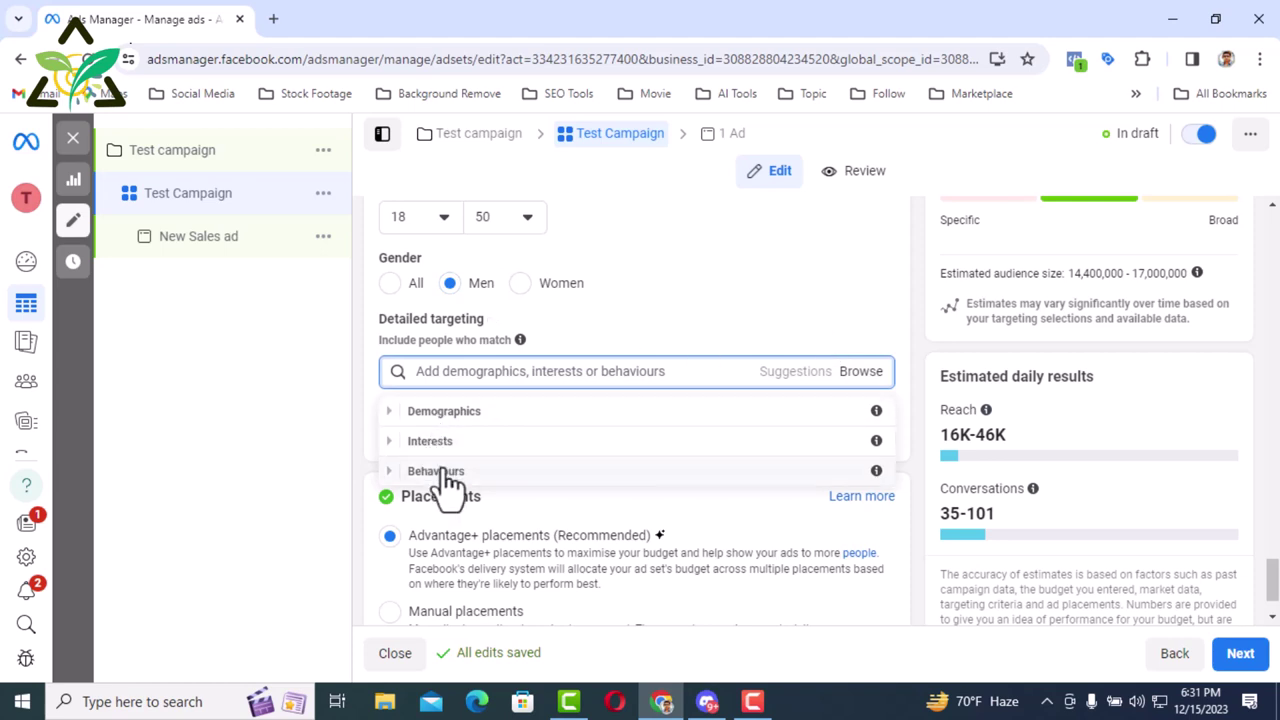
pyautogui.scroll(-1, 506, 358)
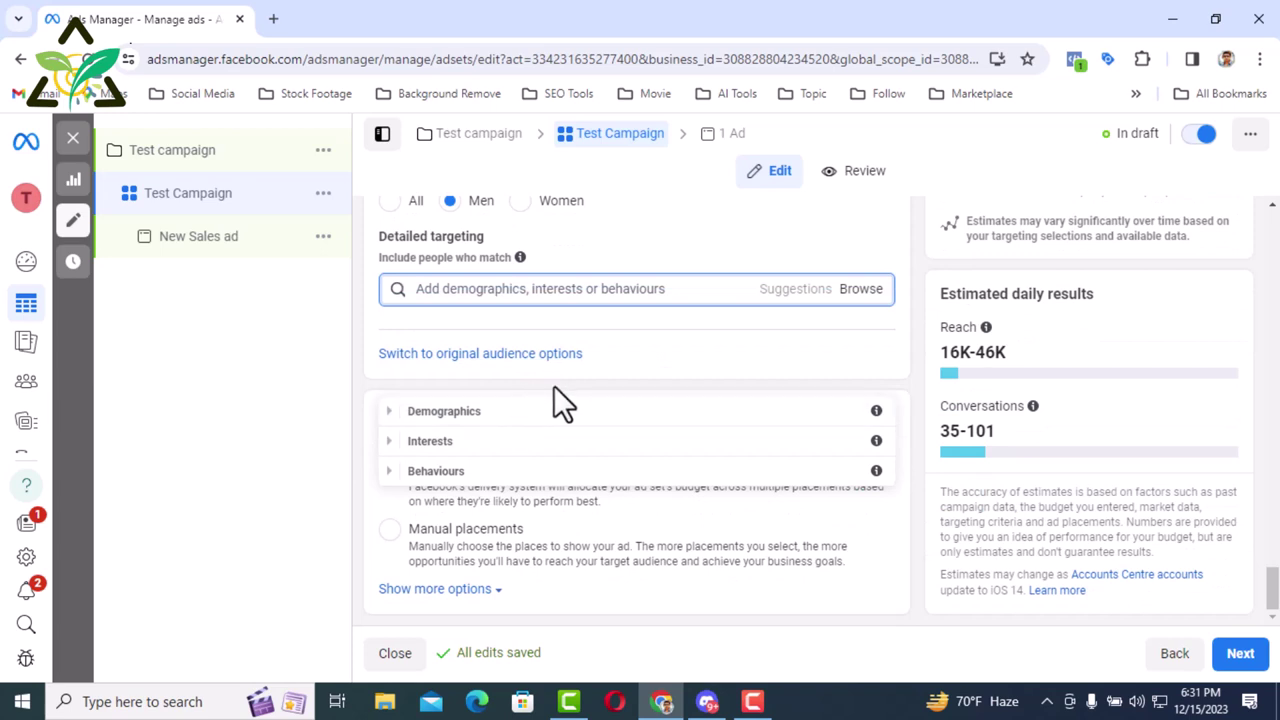
pyautogui.click(390, 418)
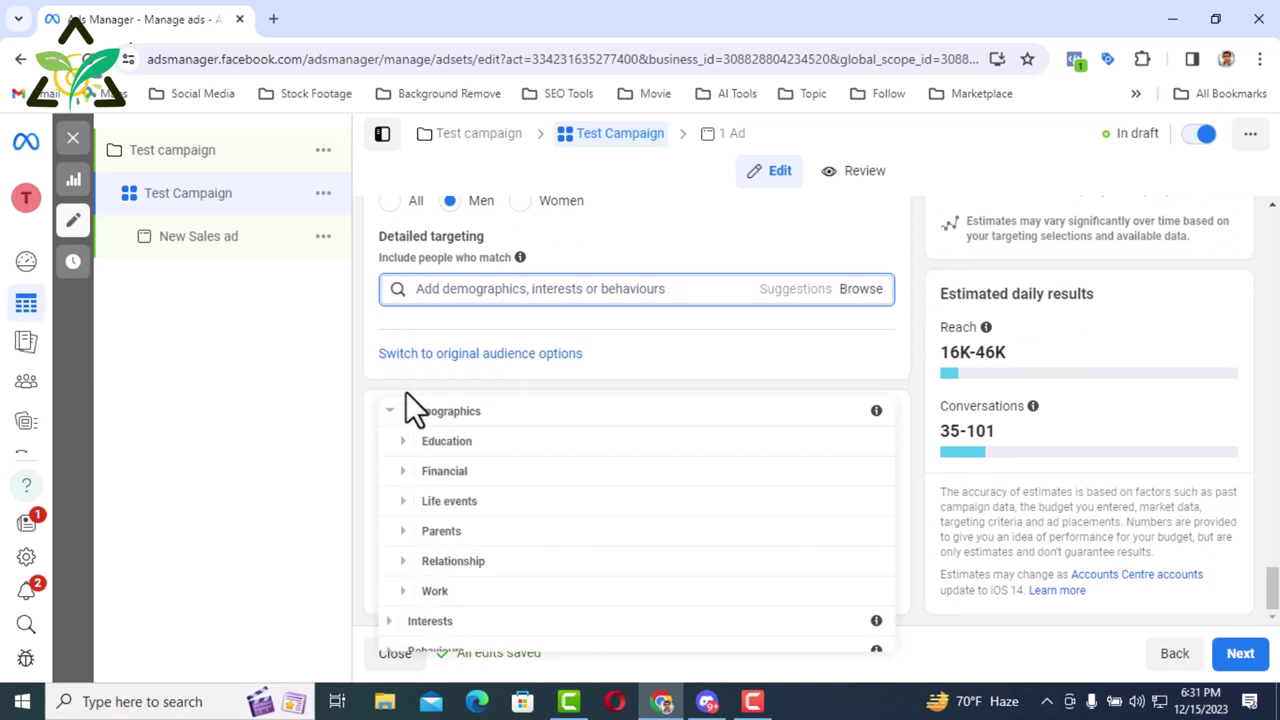
pyautogui.scroll(-1, 540, 510)
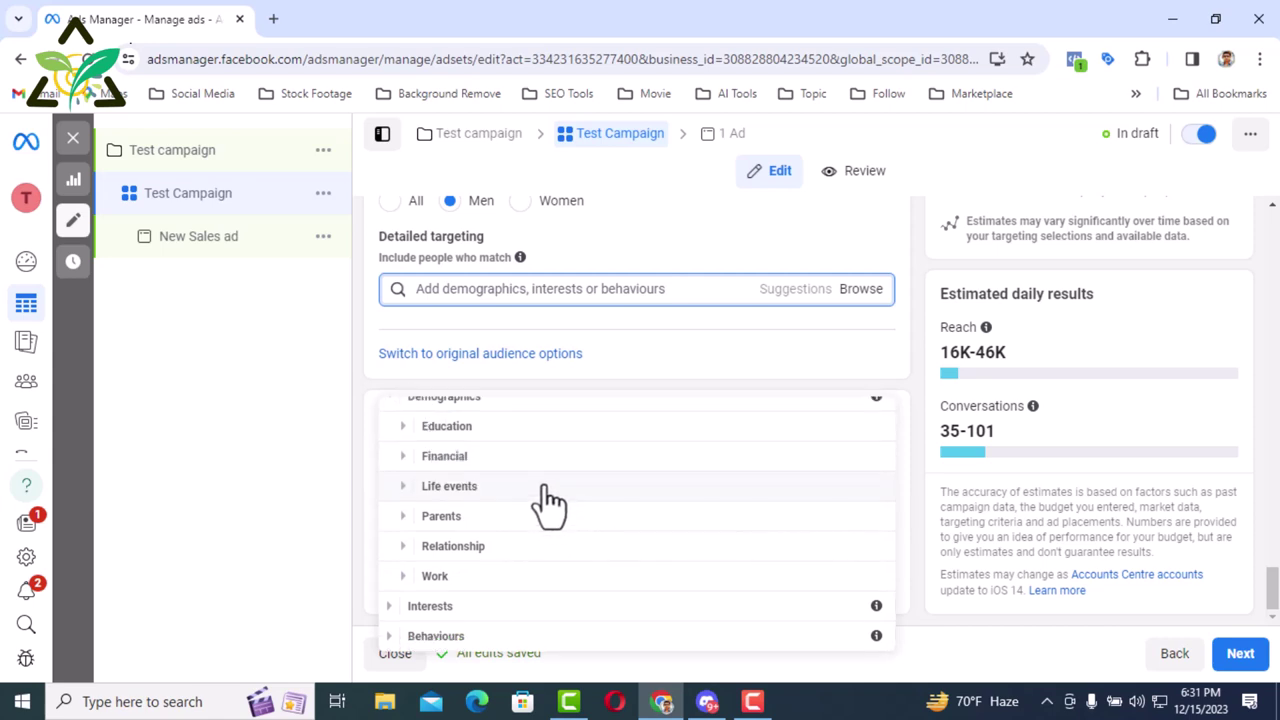
pyautogui.click(391, 607)
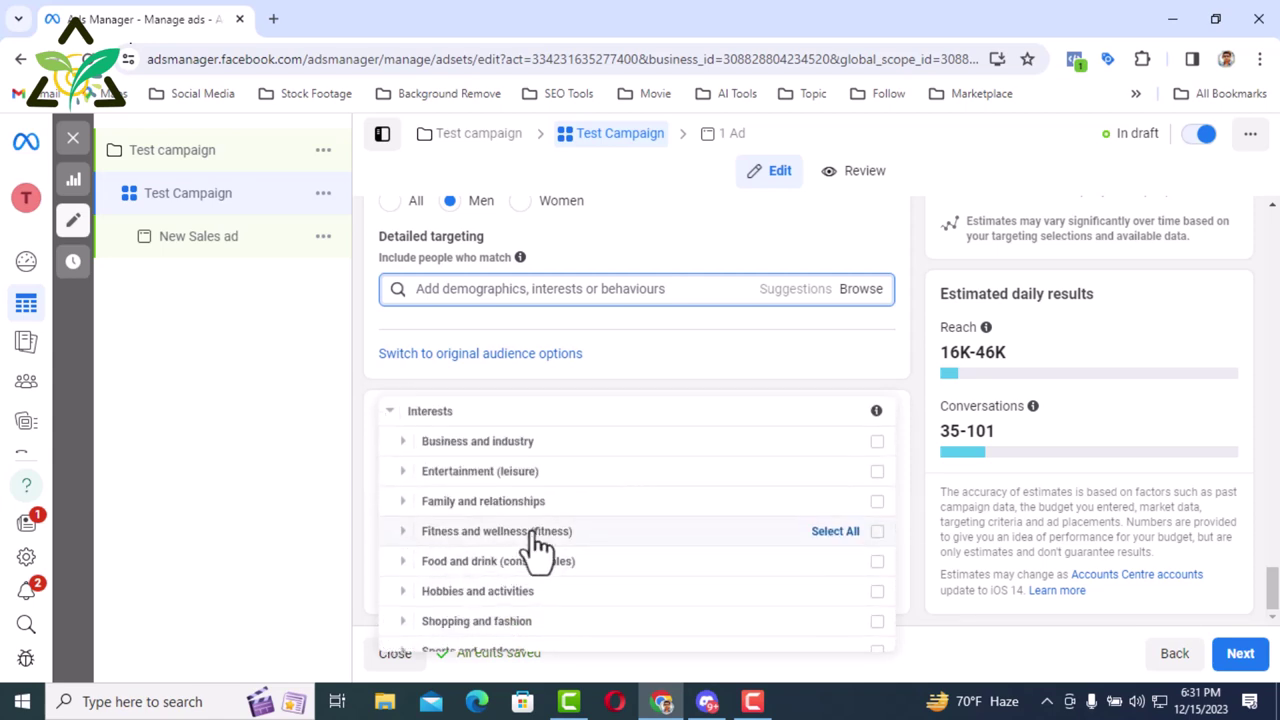
pyautogui.scroll(-2, 534, 543)
pyautogui.click(452, 518)
pyautogui.click(430, 514)
pyautogui.scroll(1, 437, 520)
pyautogui.scroll(-1, 535, 512)
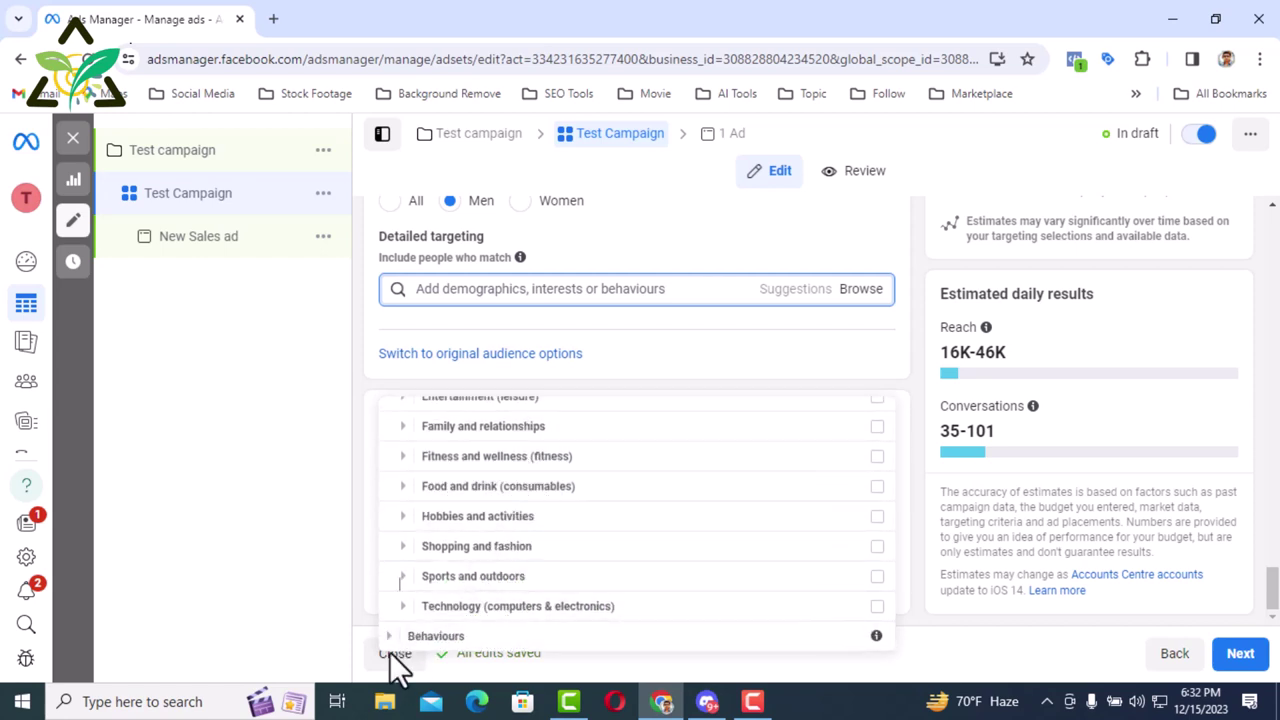
# Add the Engaged shoppers segment from Behaviours > Purchase behaviour to the detailed targeting
pyautogui.click(391, 636)
pyautogui.scroll(-3, 531, 497)
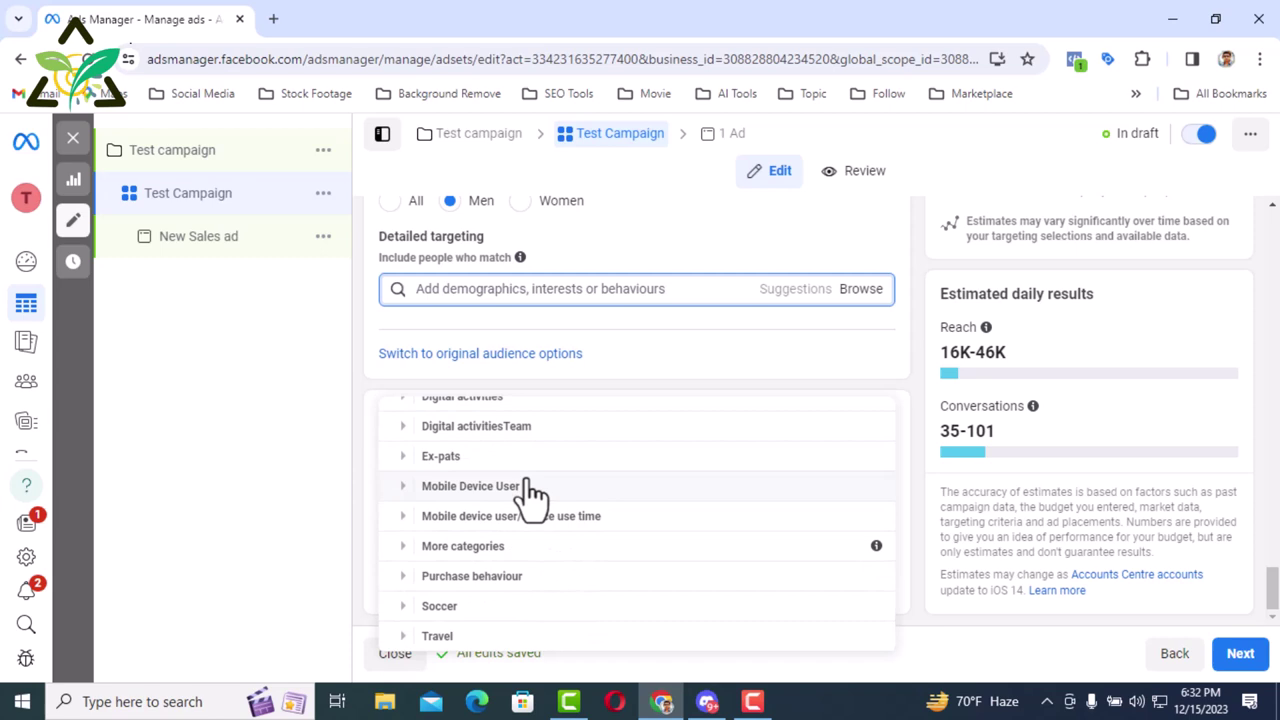
pyautogui.click(400, 578)
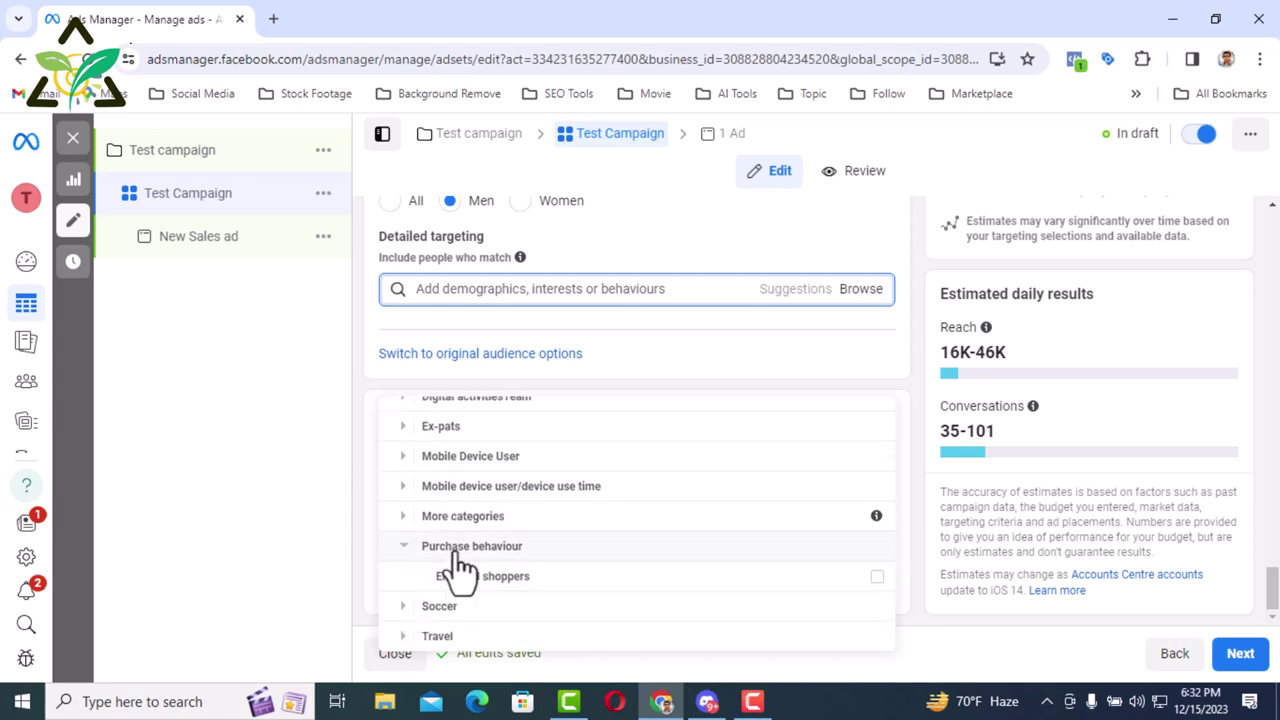
pyautogui.click(878, 582)
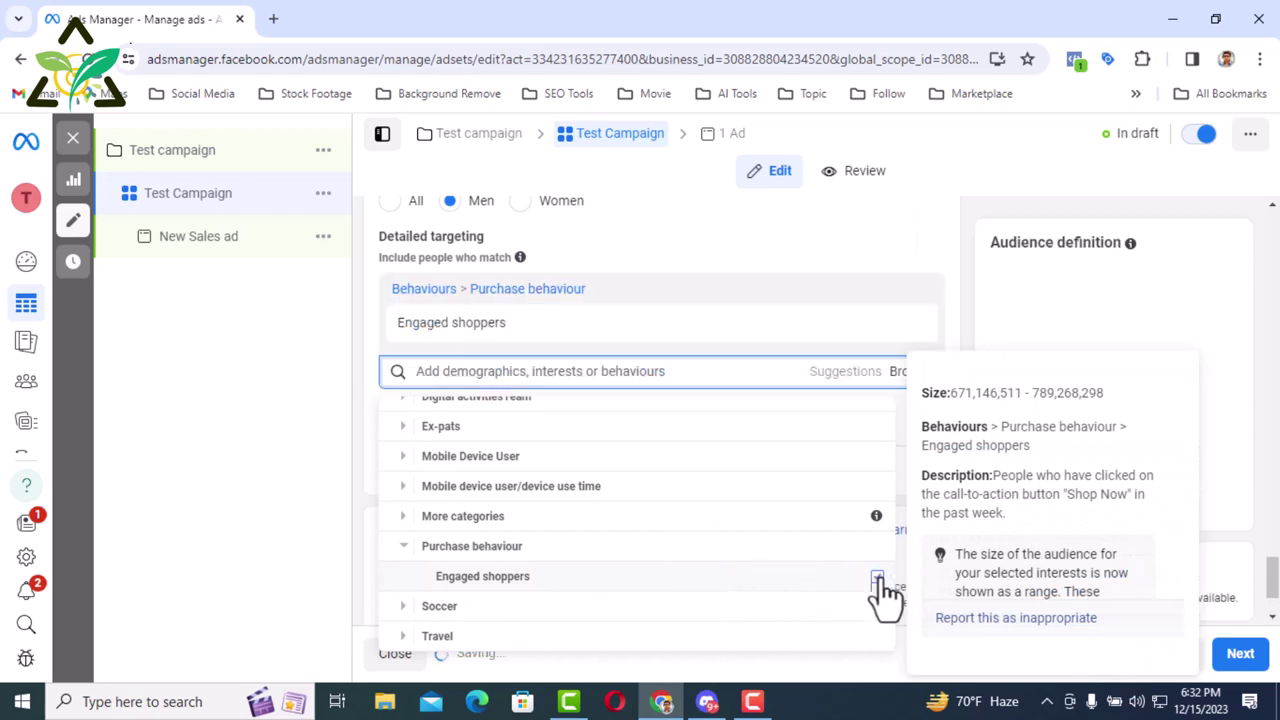
pyautogui.click(347, 385)
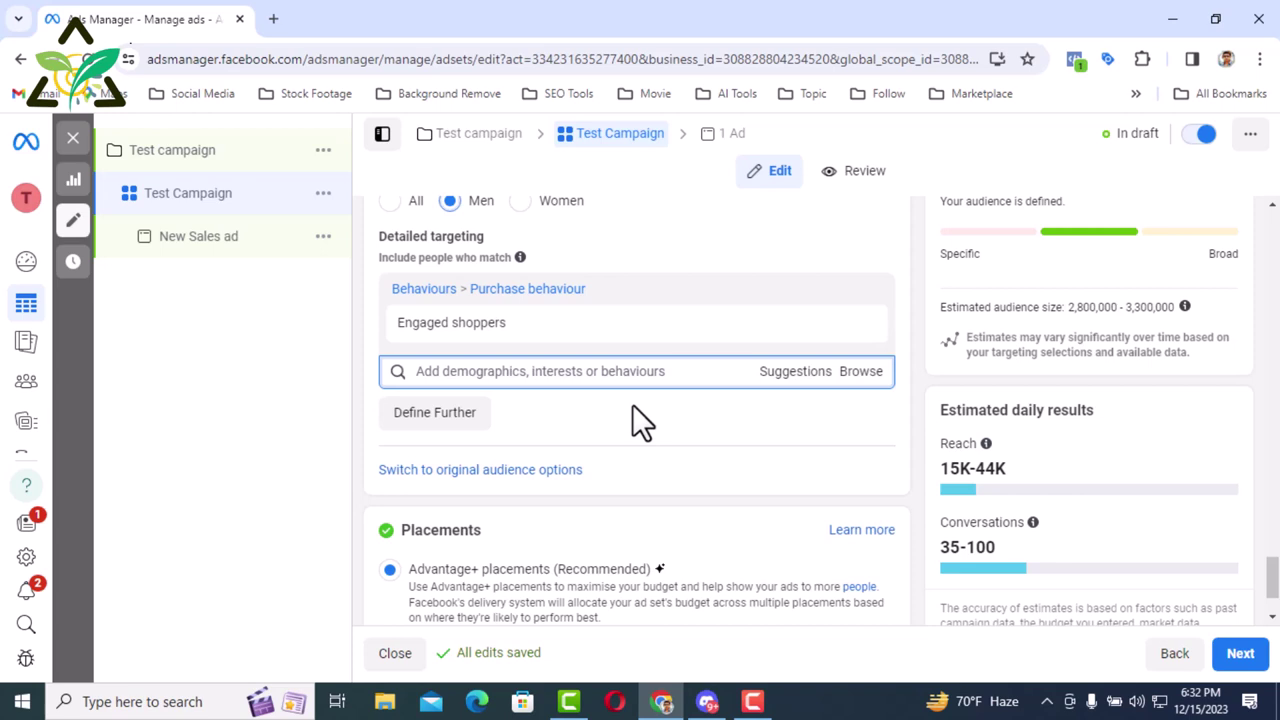
# Switch to manual placements and keep only the Facebook and Messenger platforms, excluding Instagram and Audience Network
pyautogui.scroll(-2, 632, 404)
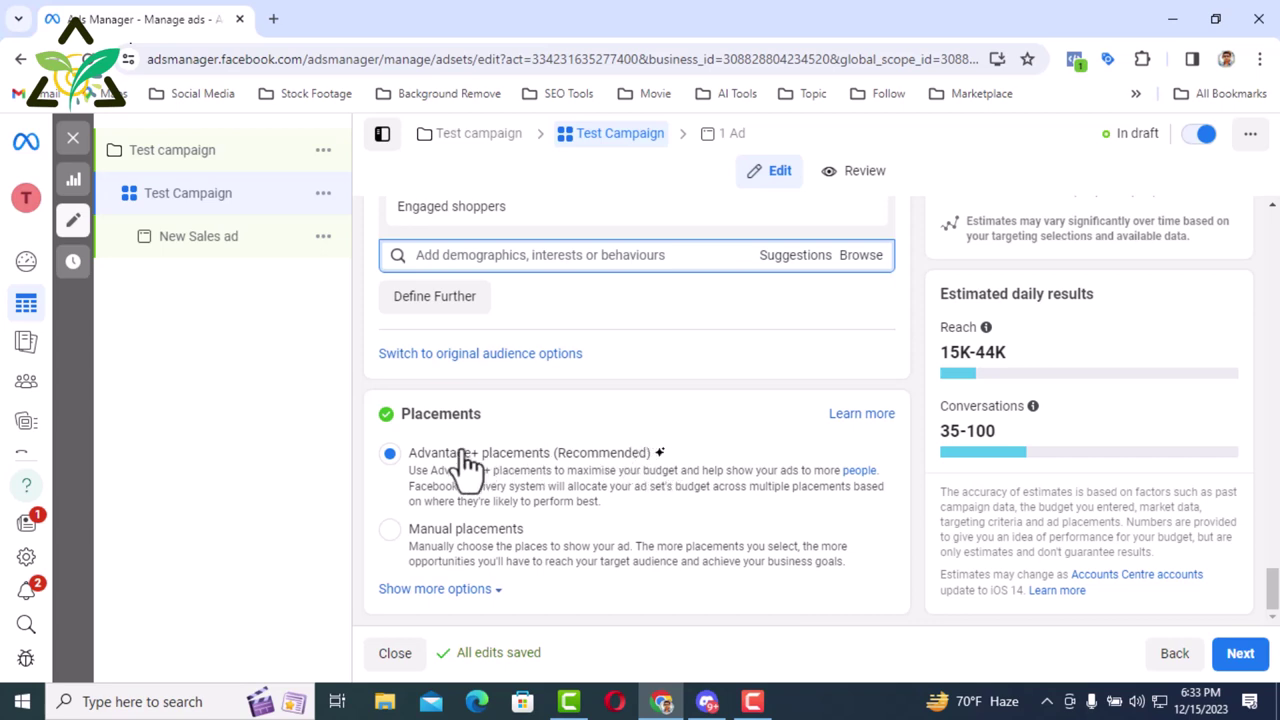
pyautogui.click(390, 530)
pyautogui.scroll(-4, 688, 410)
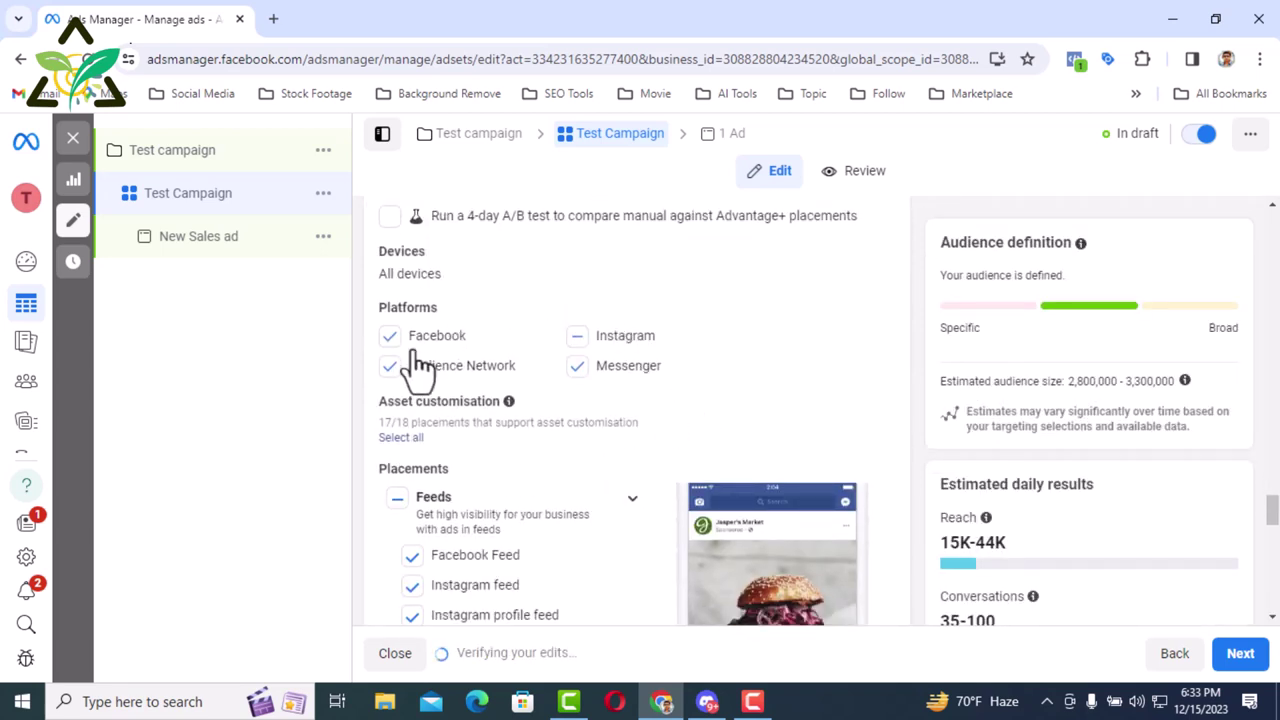
pyautogui.click(574, 343)
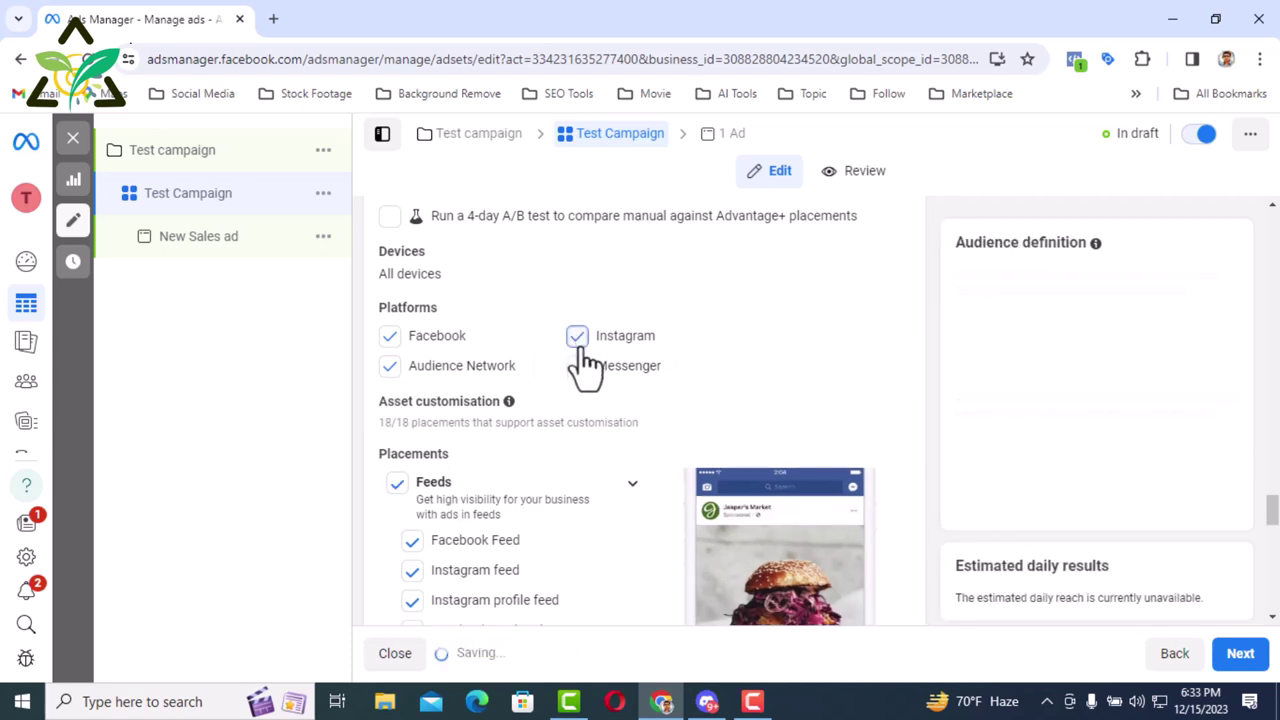
pyautogui.click(578, 344)
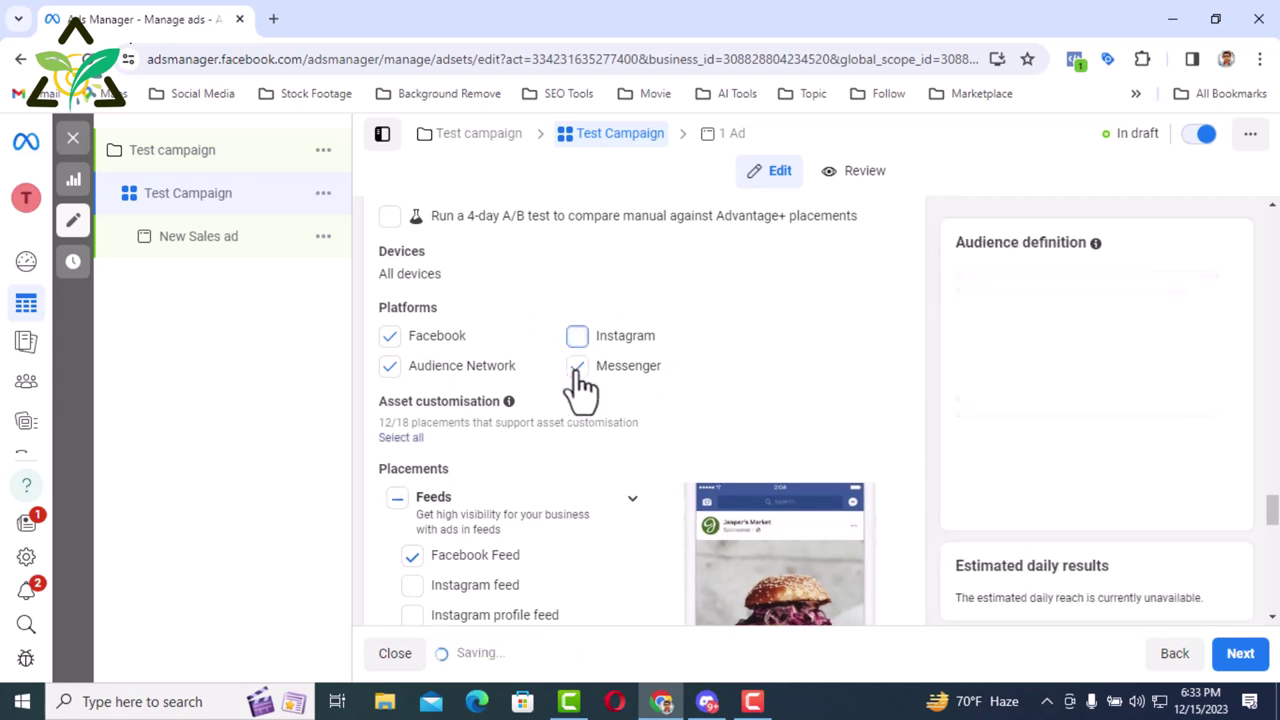
pyautogui.click(577, 367)
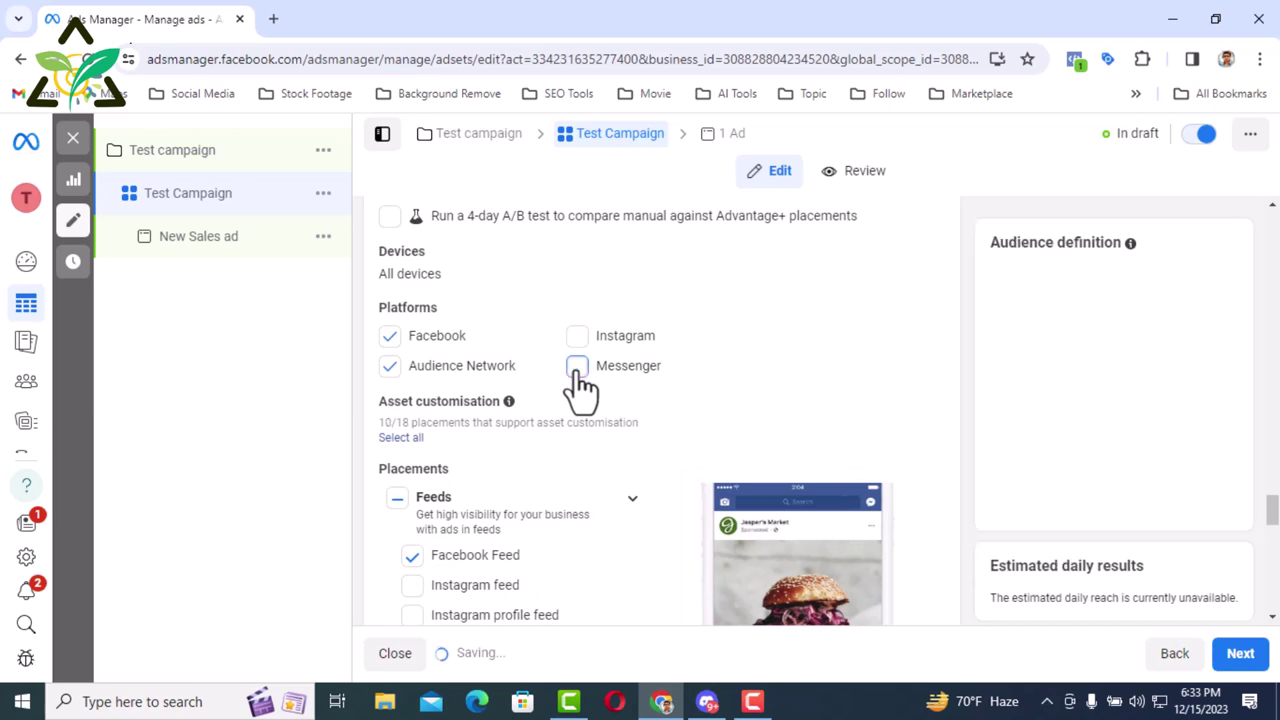
pyautogui.click(390, 367)
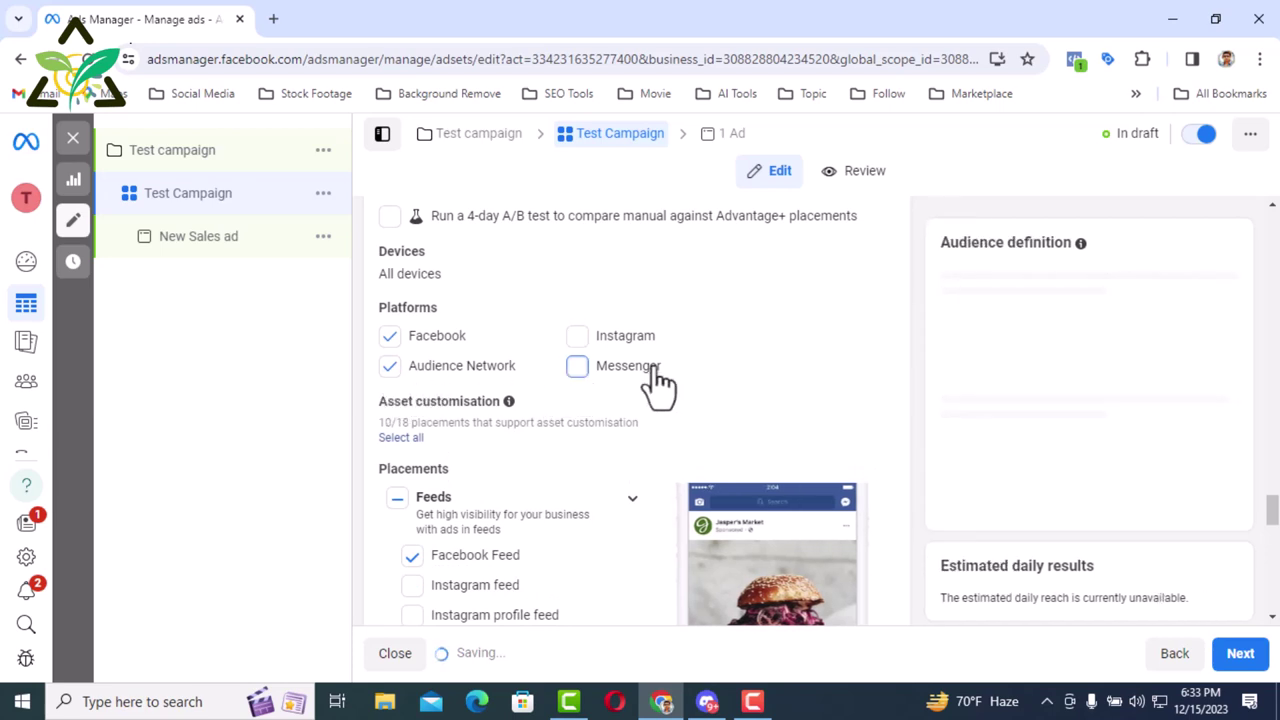
pyautogui.click(579, 368)
# Review the individual placements from Feeds through Apps and sites, and check the estimated daily results
pyautogui.scroll(-3, 528, 451)
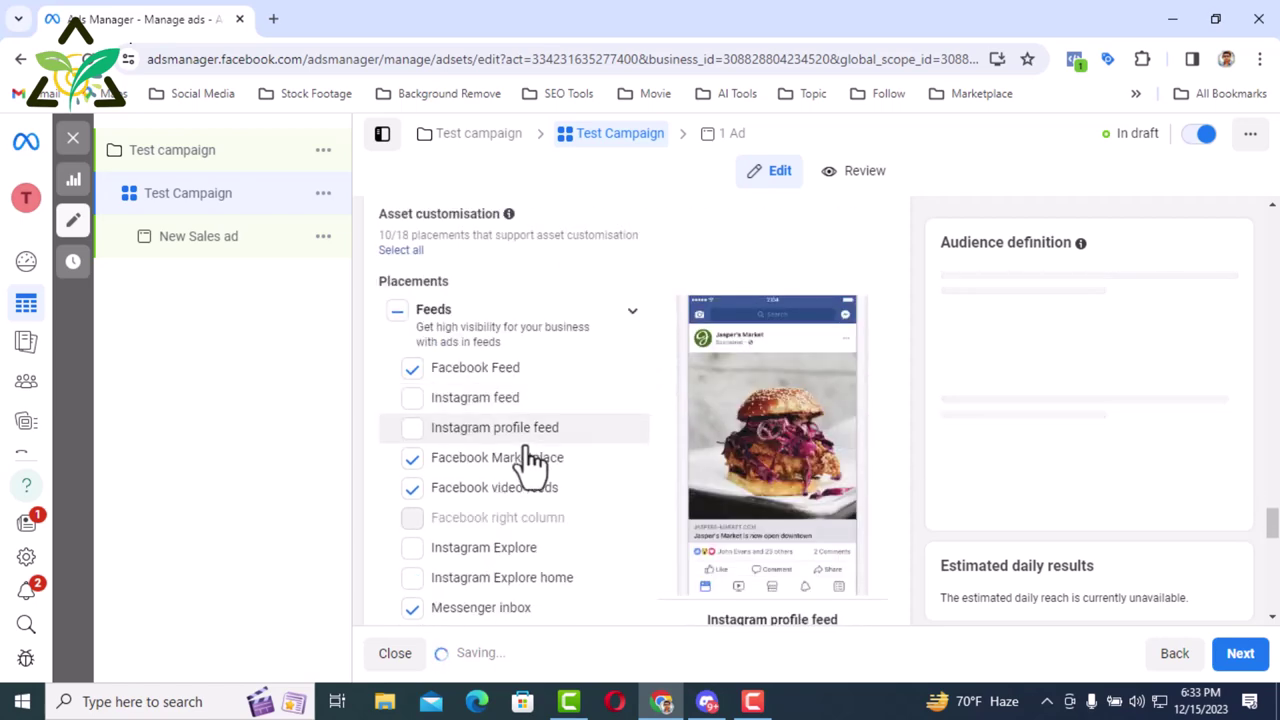
pyautogui.scroll(-4, 528, 455)
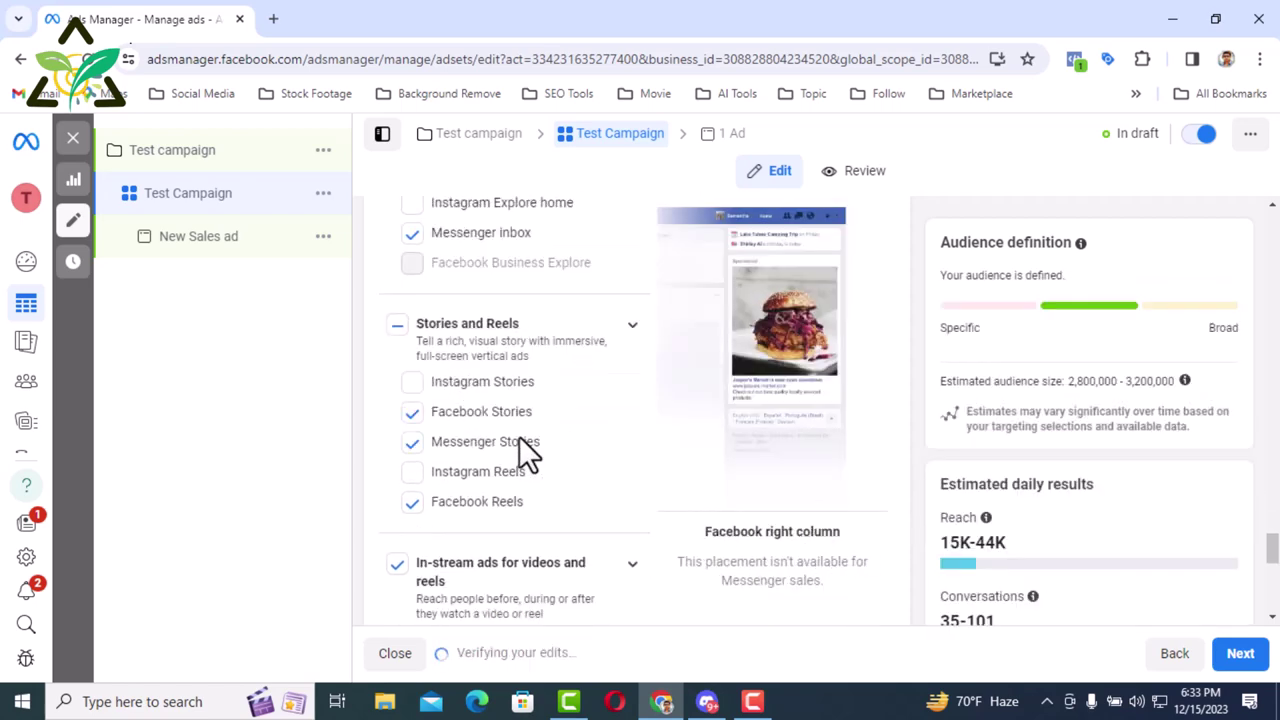
pyautogui.scroll(5, 528, 455)
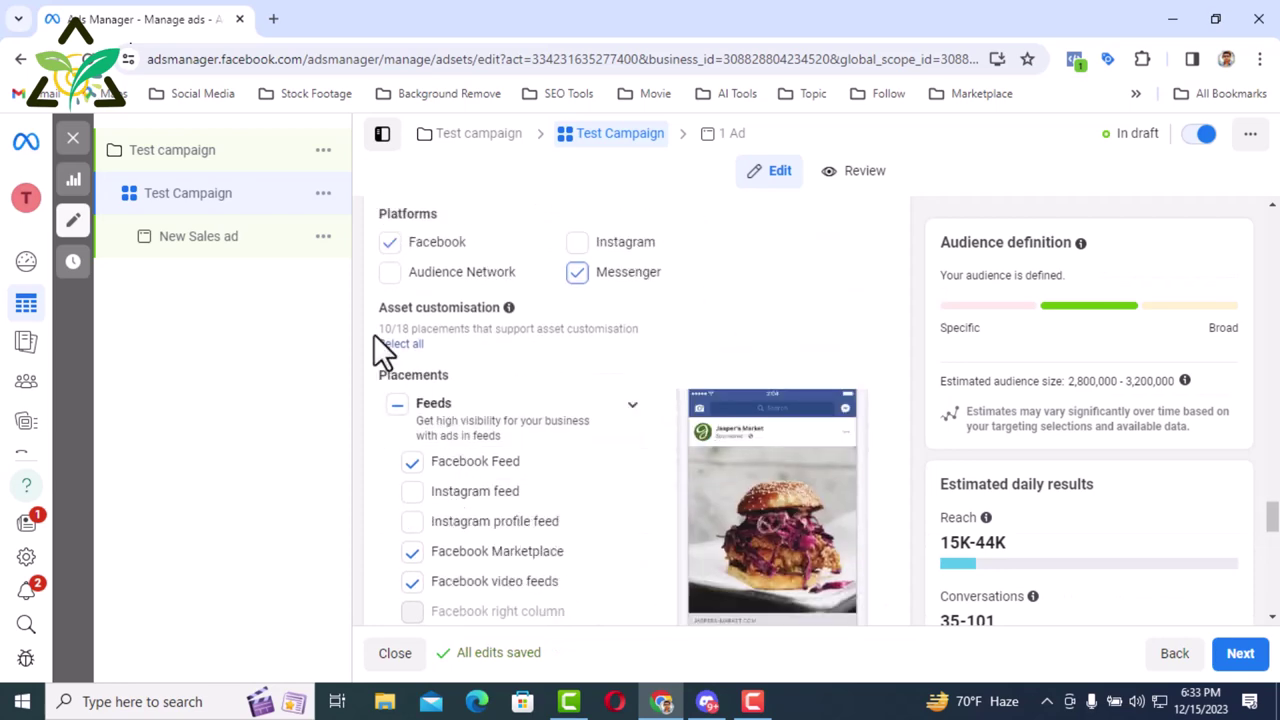
pyautogui.moveTo(376, 330); pyautogui.dragTo(418, 332)
pyautogui.scroll(-5, 563, 405)
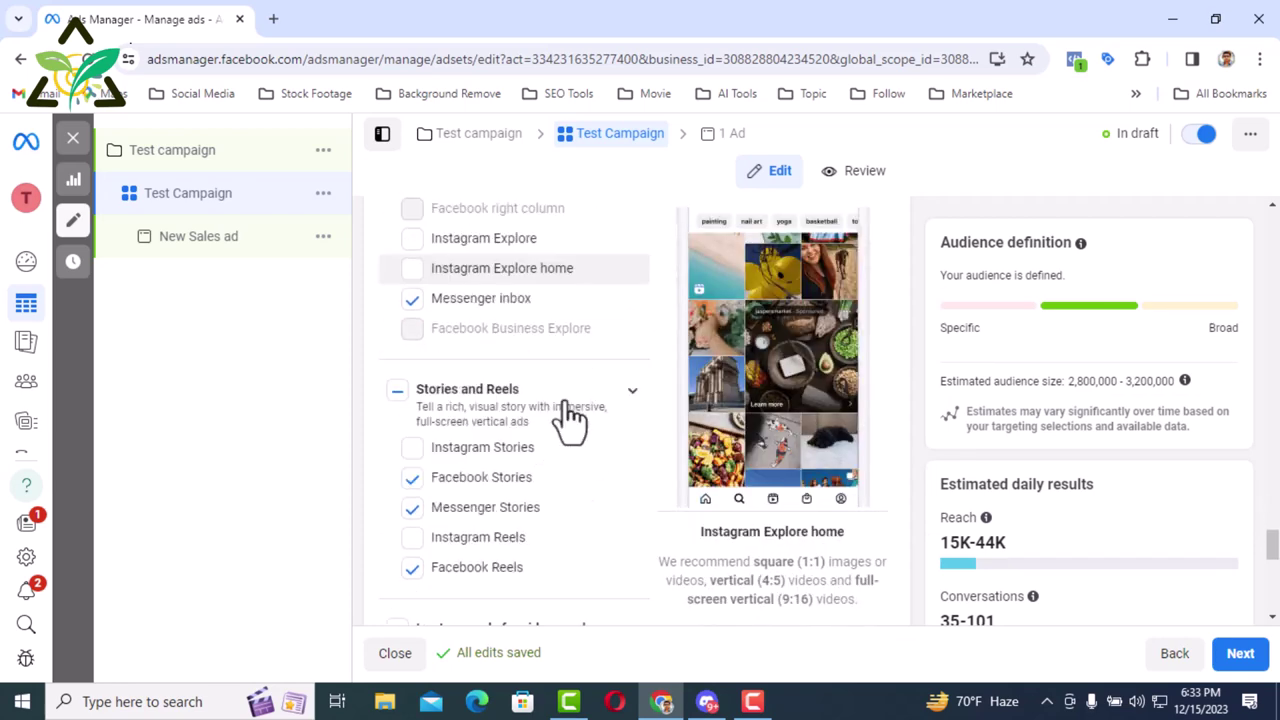
pyautogui.scroll(-4, 567, 410)
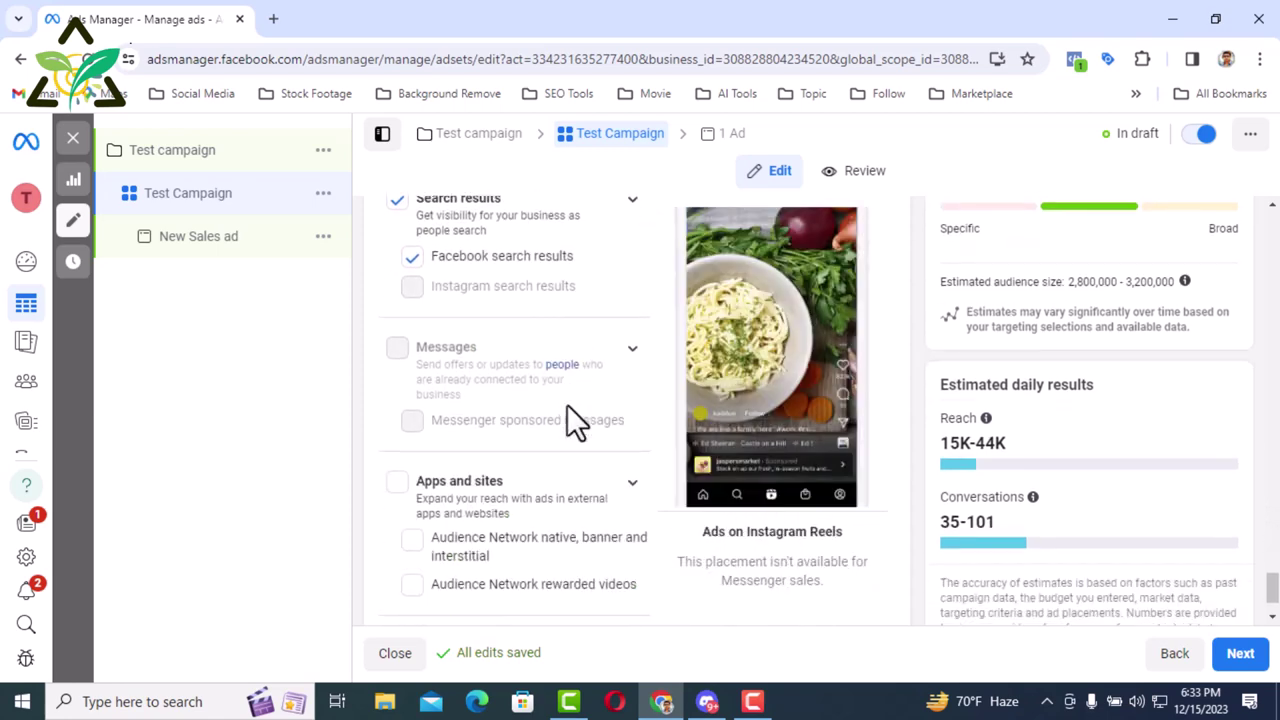
pyautogui.scroll(-1, 565, 405)
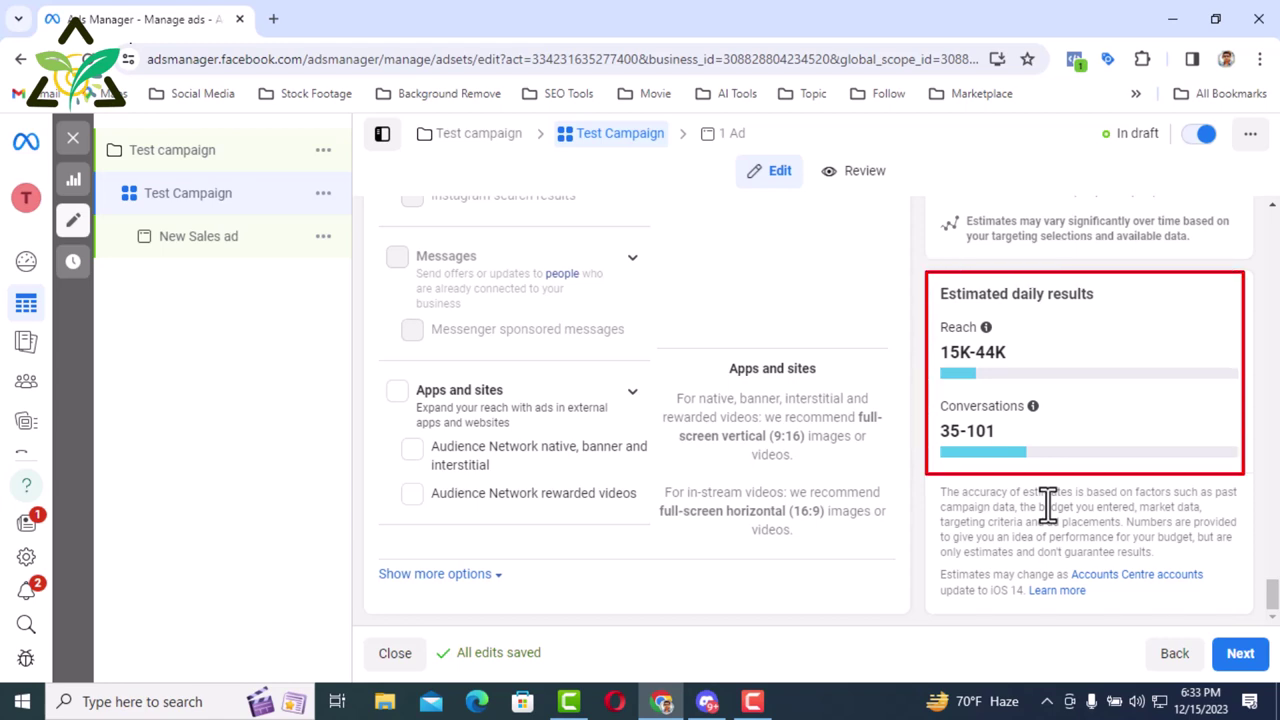
# Continue to the ad level and rename the ad as "Test campaign"
pyautogui.click(1240, 653)
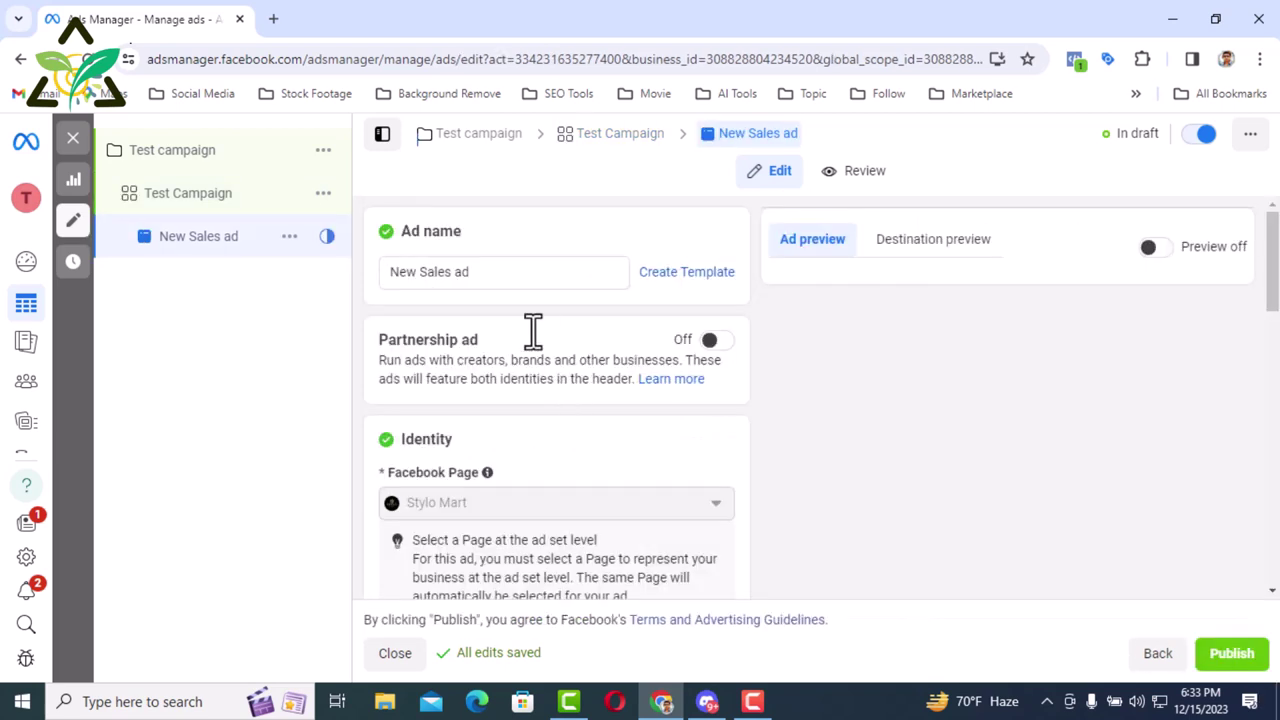
pyautogui.tripleClick(435, 270)
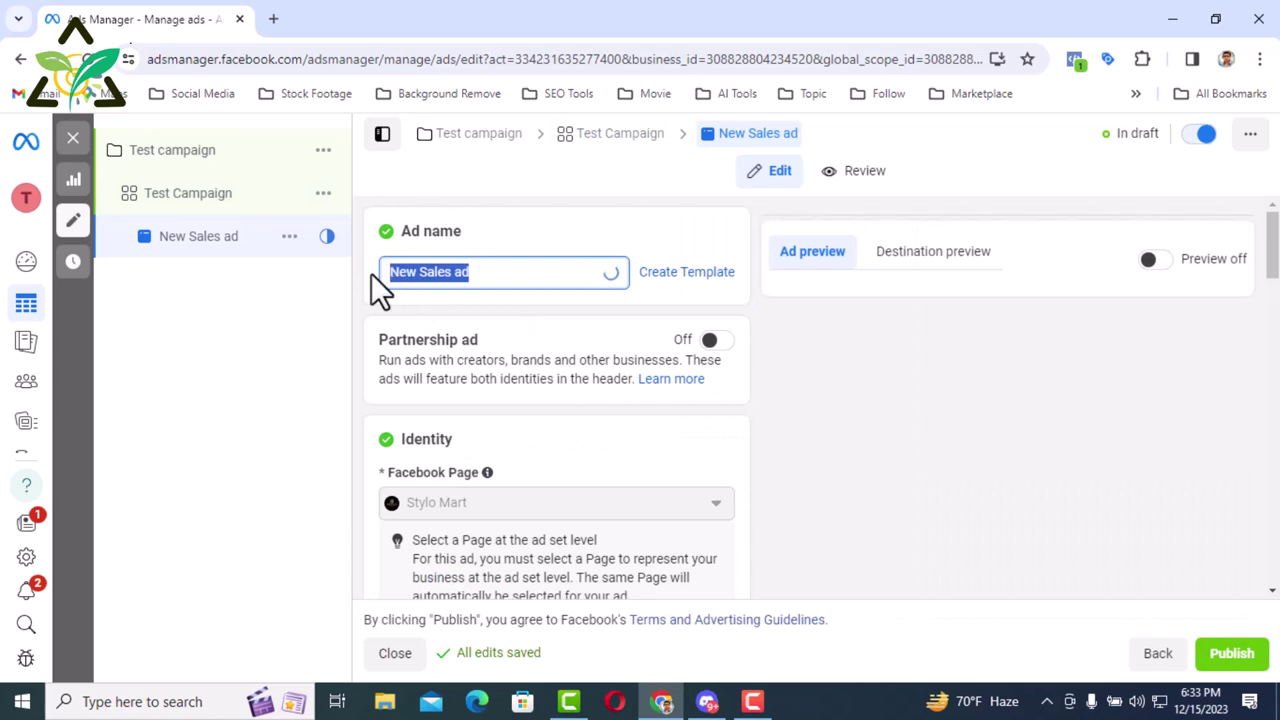
pyautogui.press('BackSpace')
pyautogui.write('Test ')
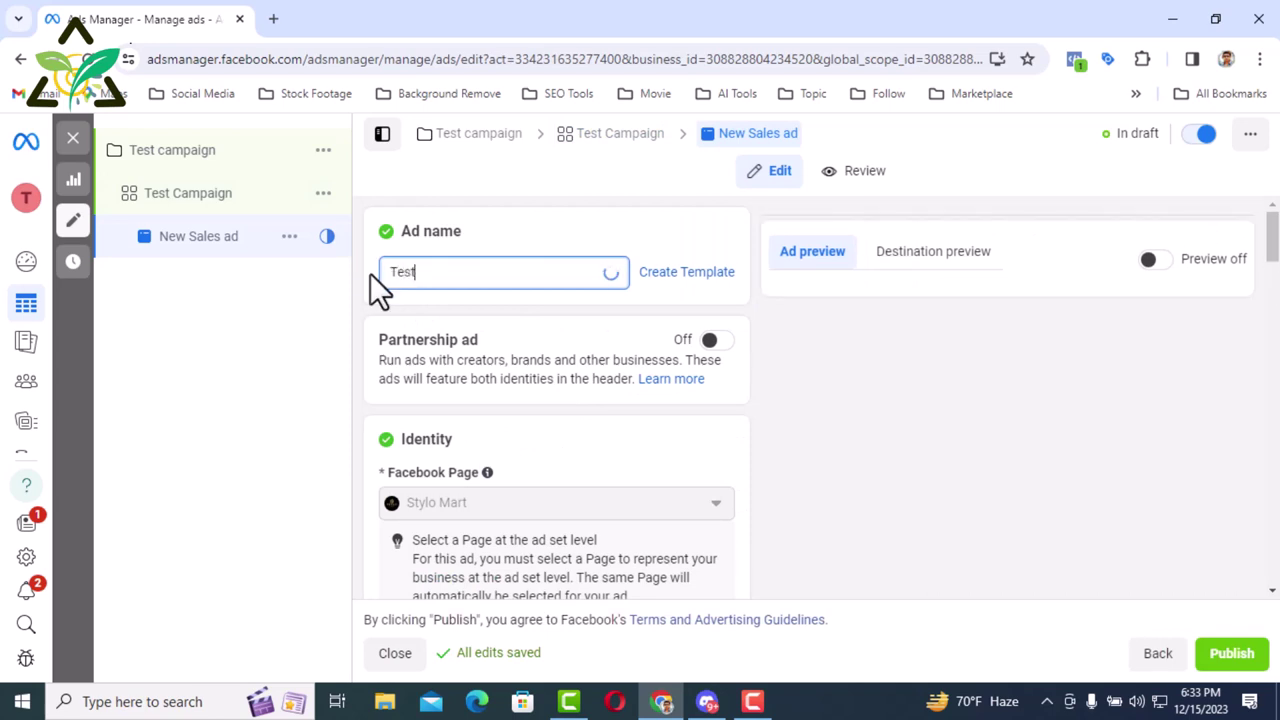
pyautogui.write('cam')
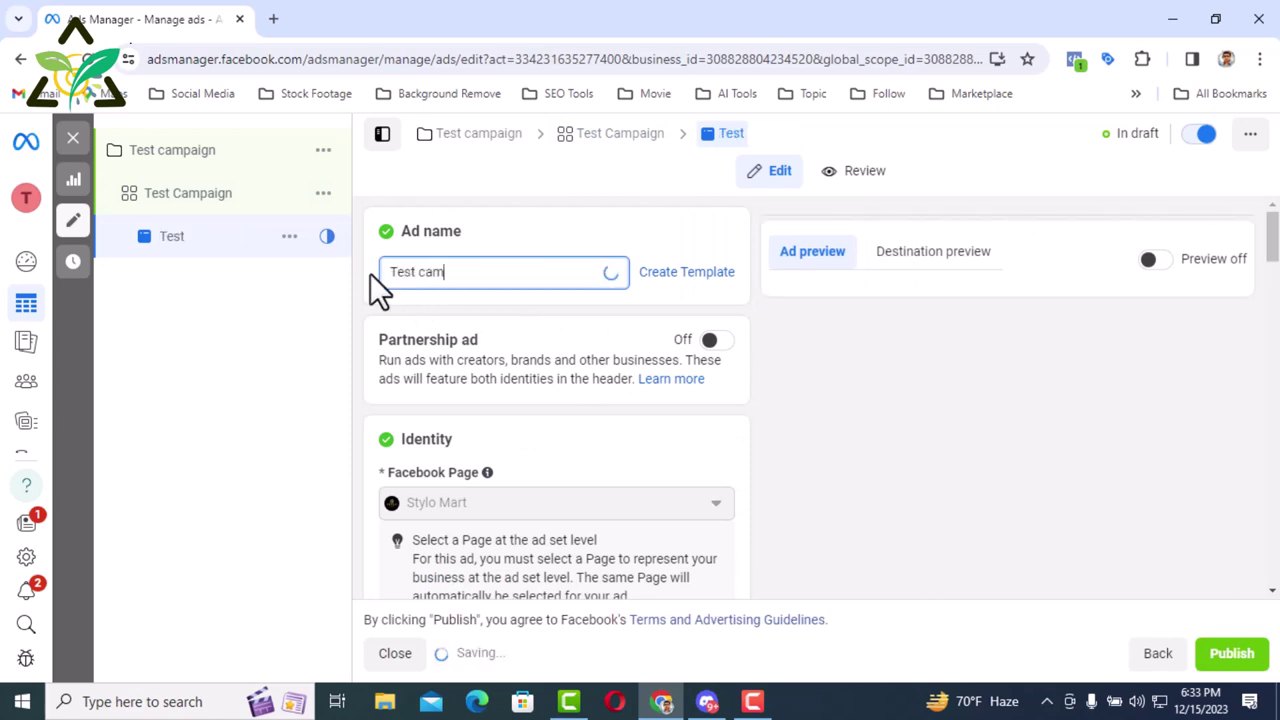
pyautogui.write('paign')
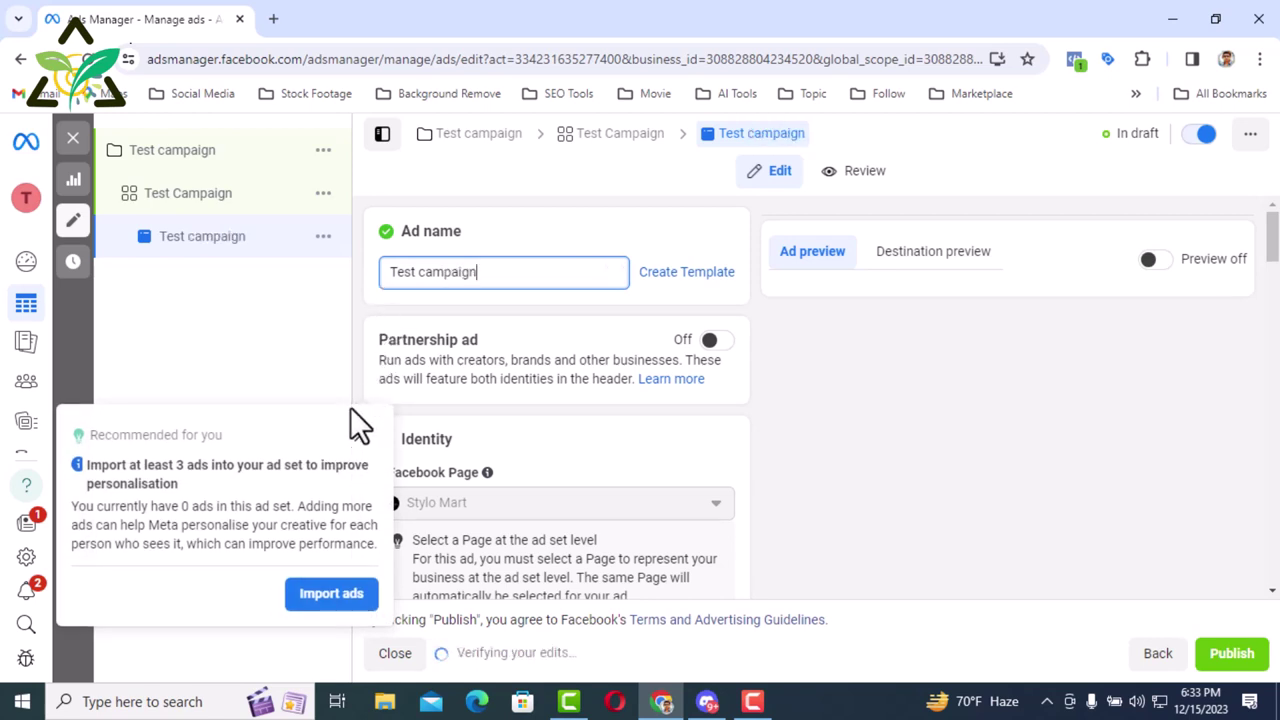
pyautogui.click(359, 436)
pyautogui.scroll(-2, 562, 309)
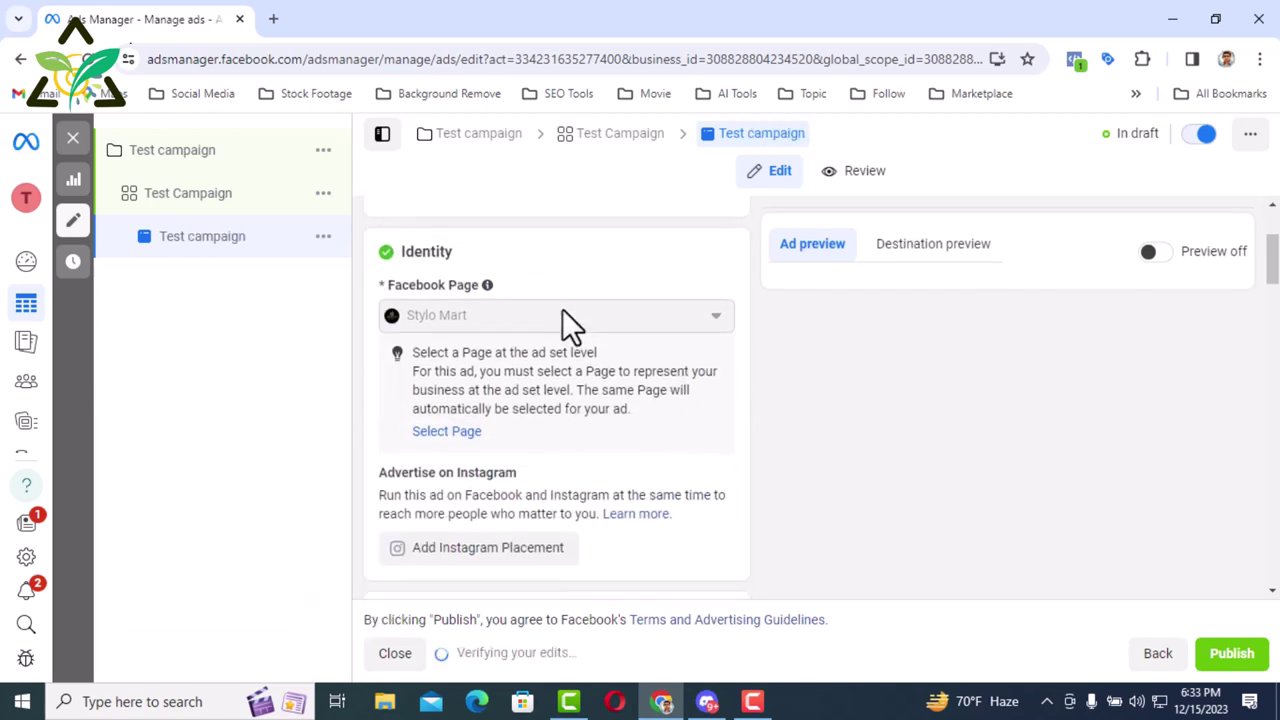
# Review the ad's identity, ad setup choices, creative source and format options down to the Ad creative section
pyautogui.scroll(-2, 555, 330)
pyautogui.scroll(-1, 548, 340)
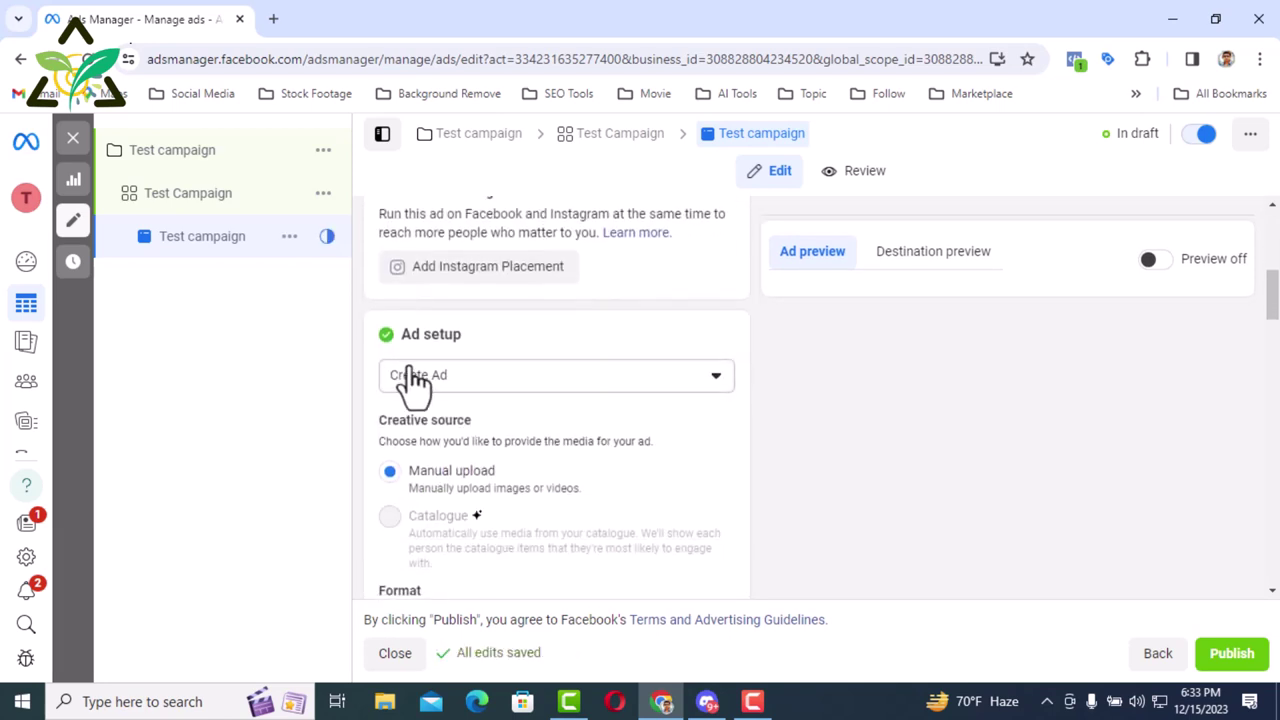
pyautogui.click(578, 380)
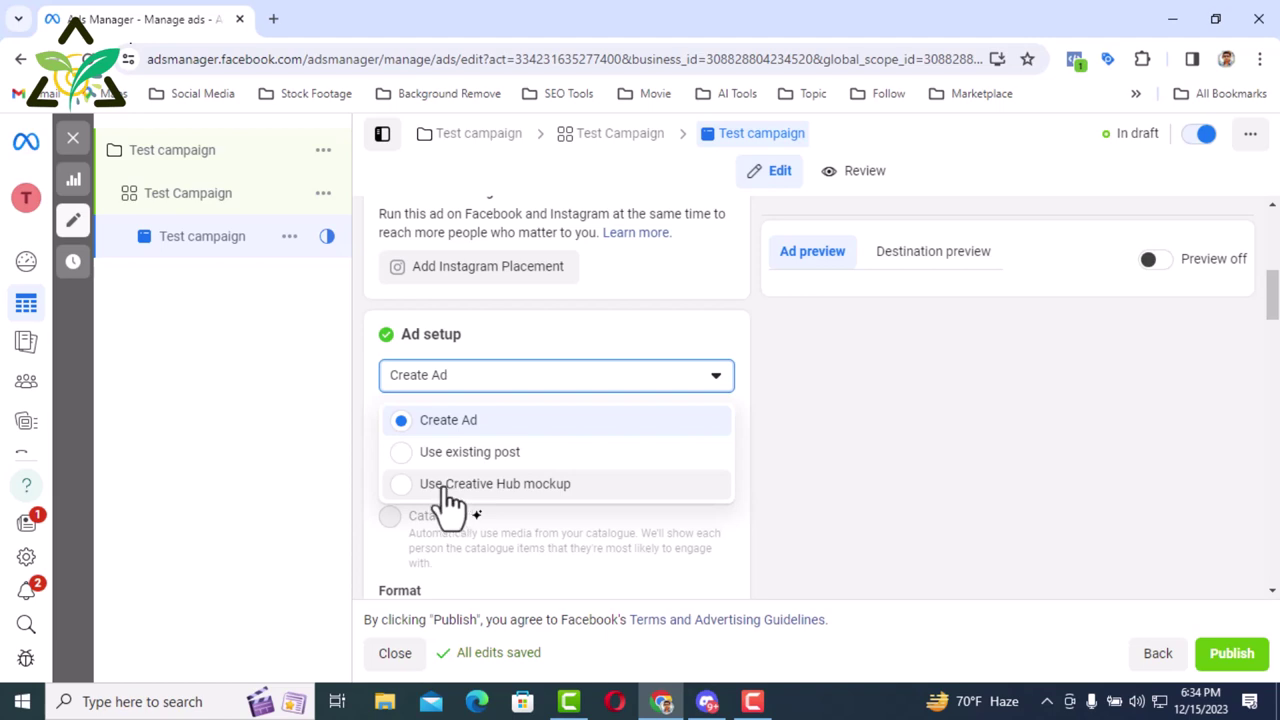
pyautogui.click(305, 381)
pyautogui.scroll(-2, 566, 391)
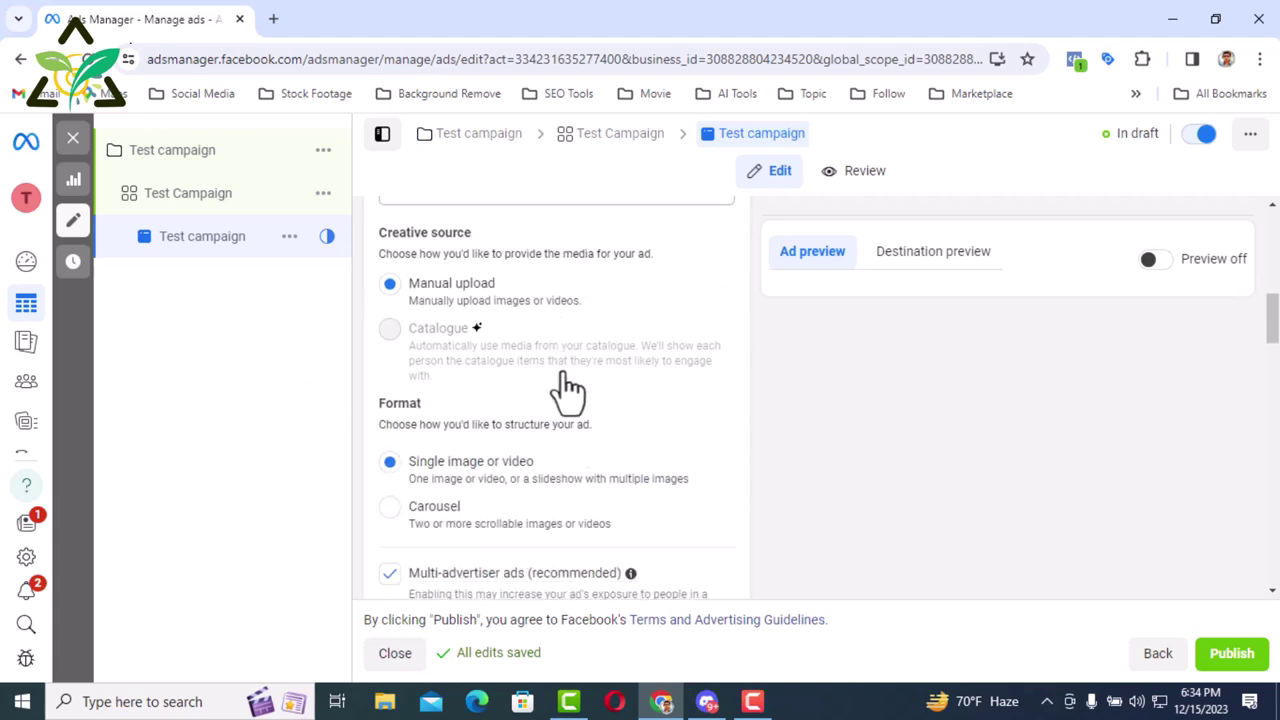
pyautogui.scroll(-1, 566, 391)
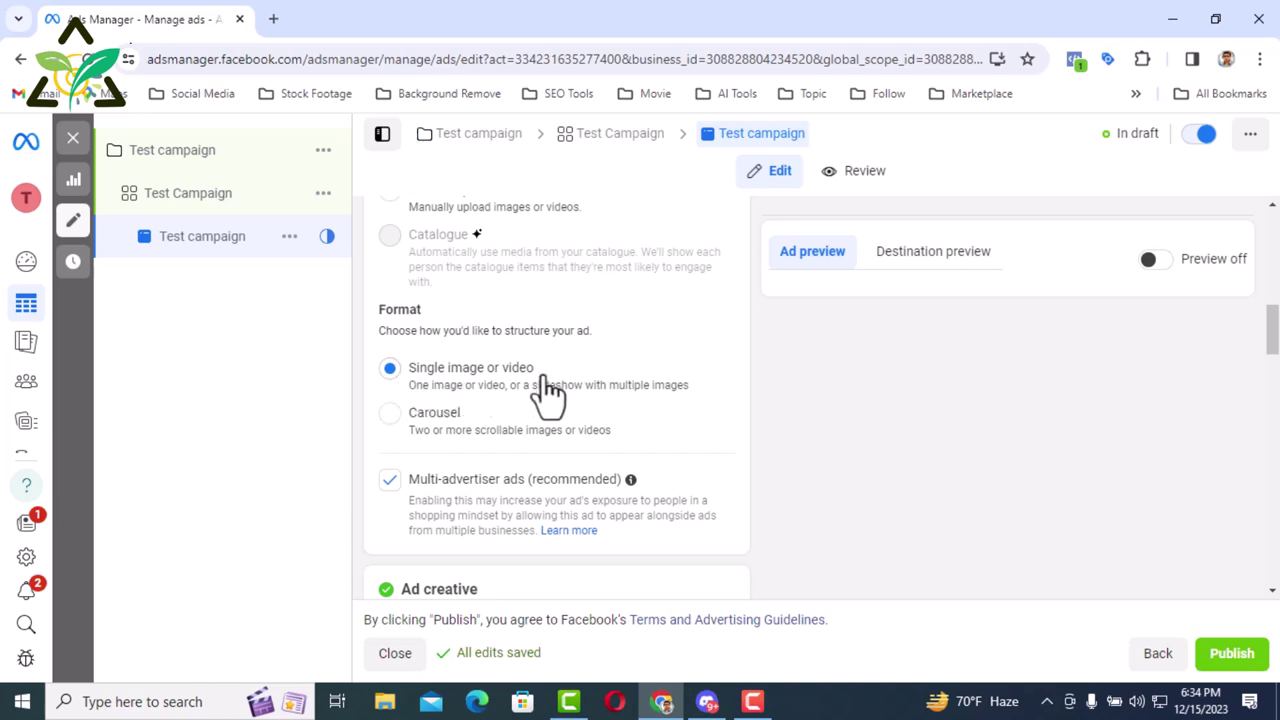
pyautogui.scroll(-3, 537, 380)
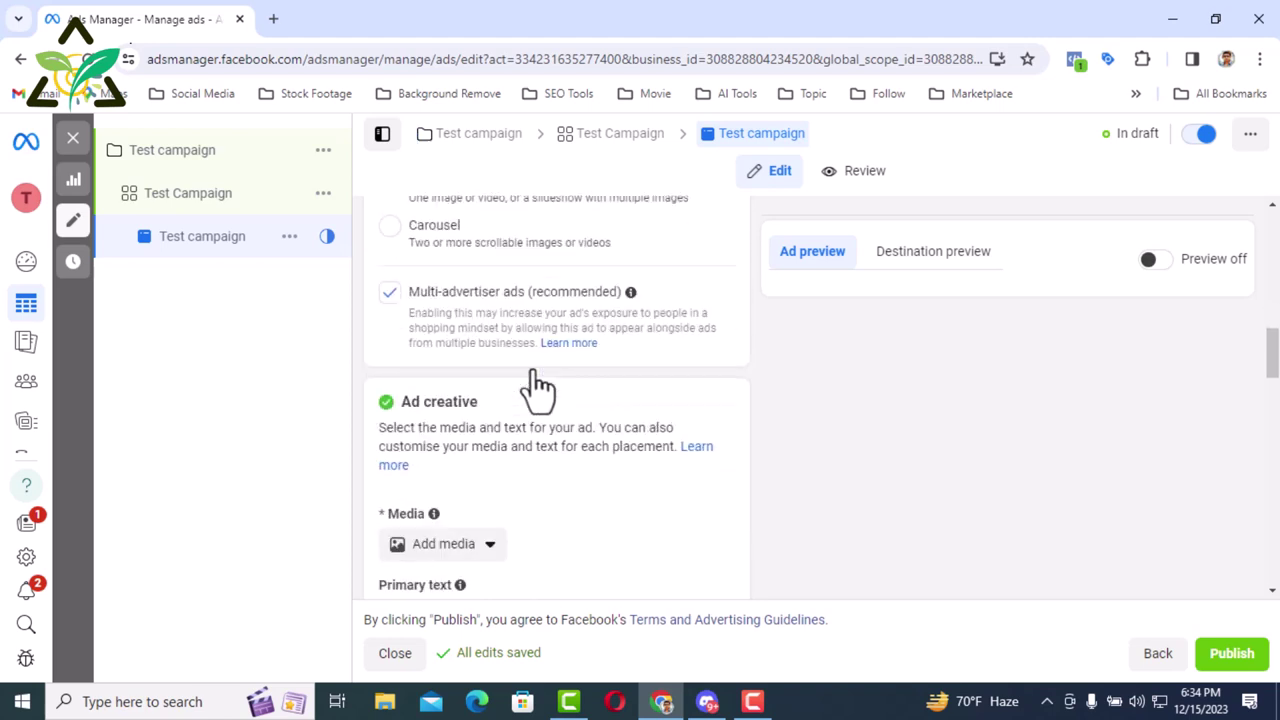
# Upload the Grey Minimalist Fashion Sale image from the Downloads folder as the ad's media
pyautogui.click(480, 458)
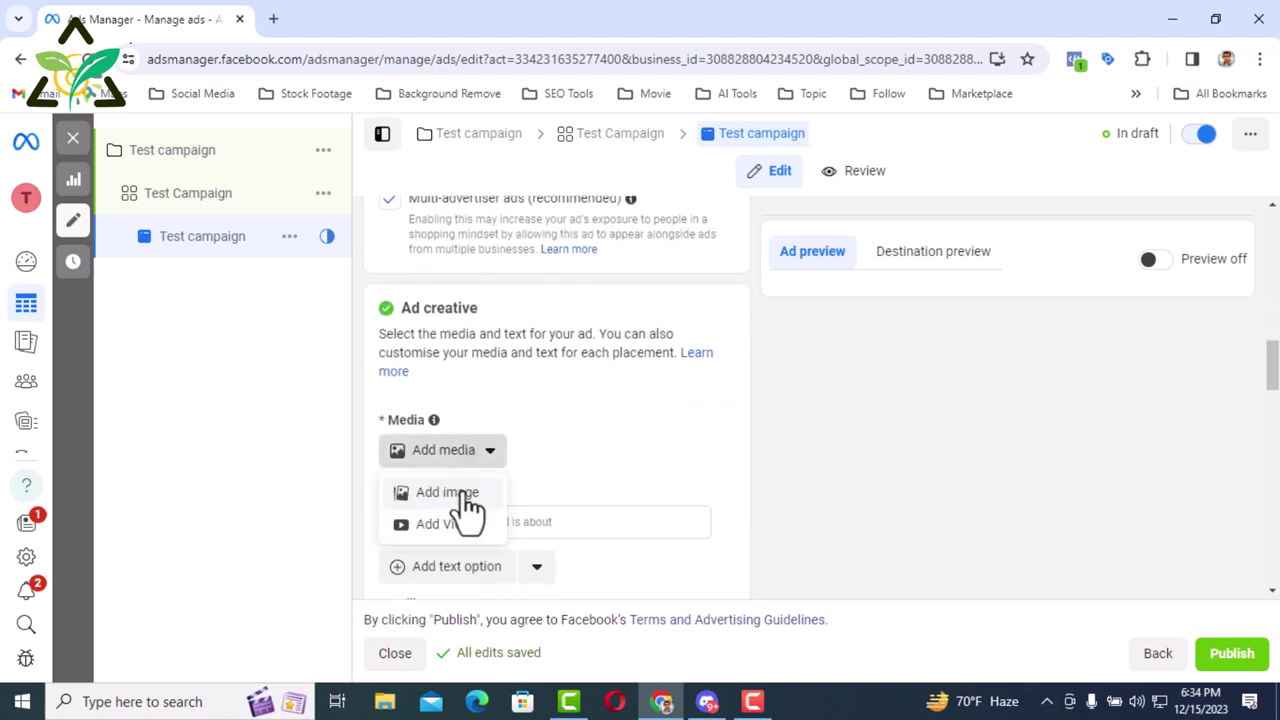
pyautogui.click(460, 494)
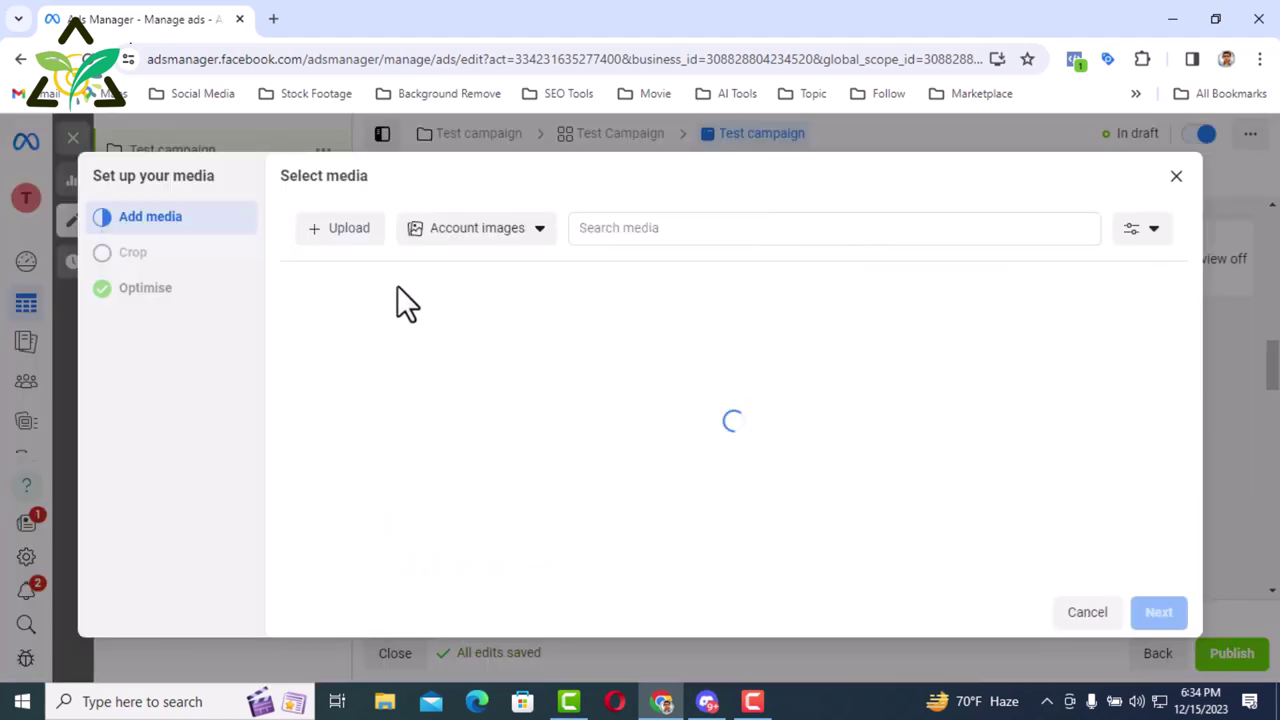
pyautogui.click(338, 228)
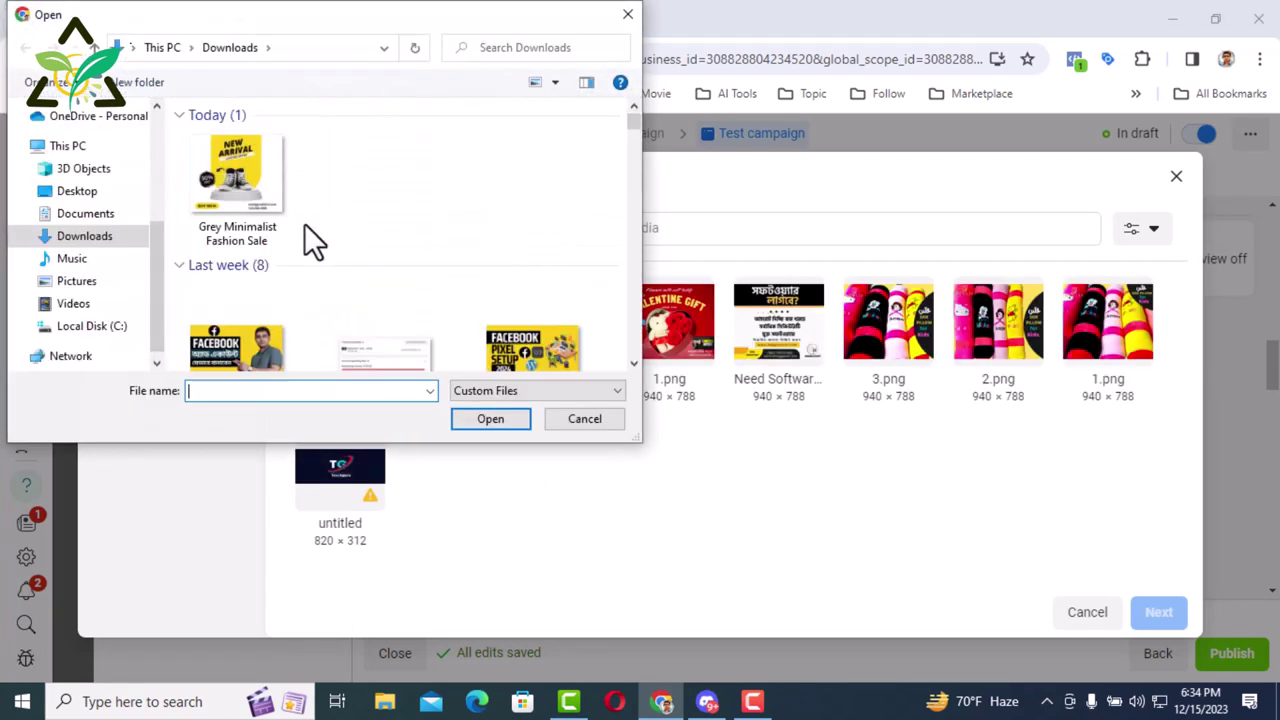
pyautogui.click(241, 172)
pyautogui.click(476, 420)
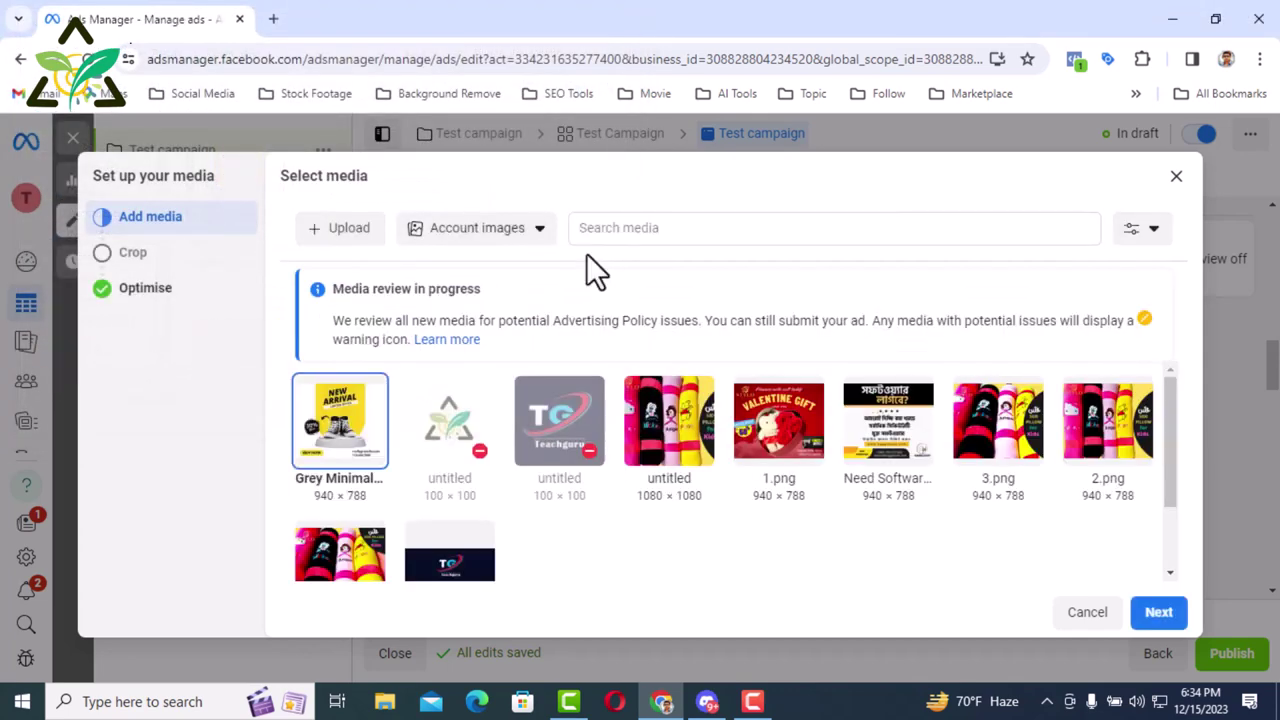
# Keep the original crop for every placement and all Advantage+ creative optimisations on, and finish the media setup
pyautogui.click(1157, 614)
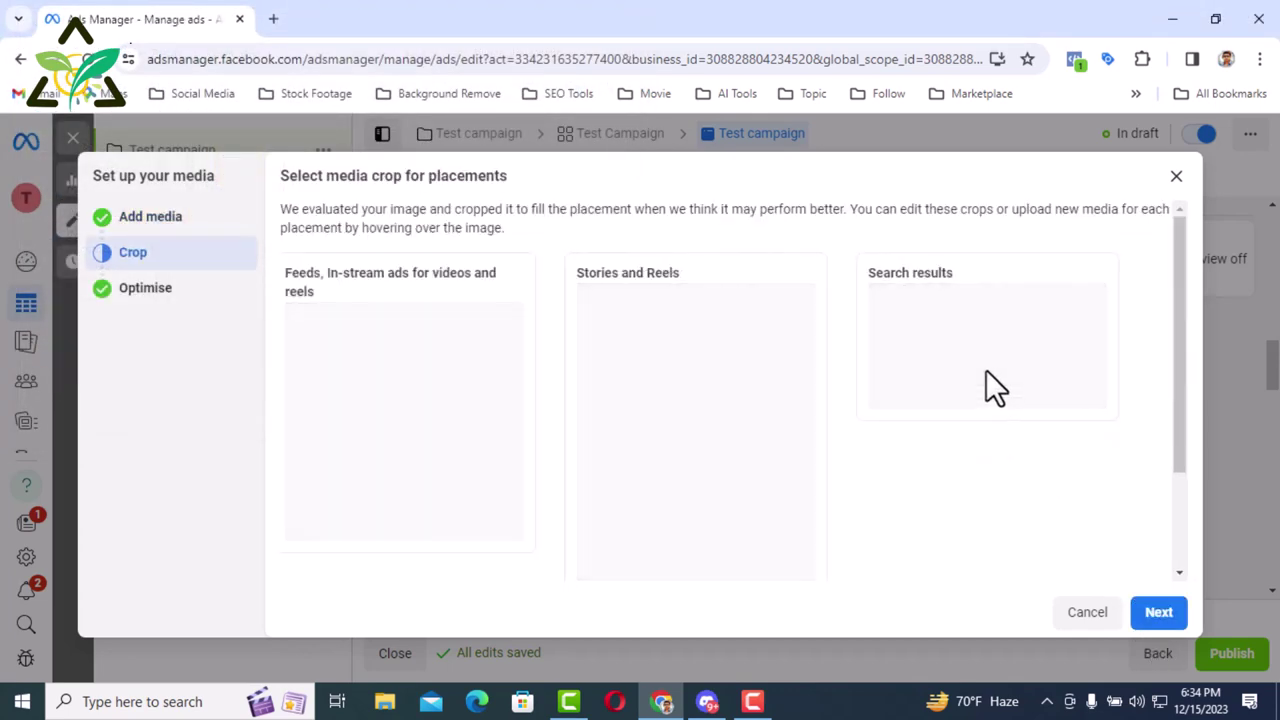
pyautogui.moveTo(986, 370)
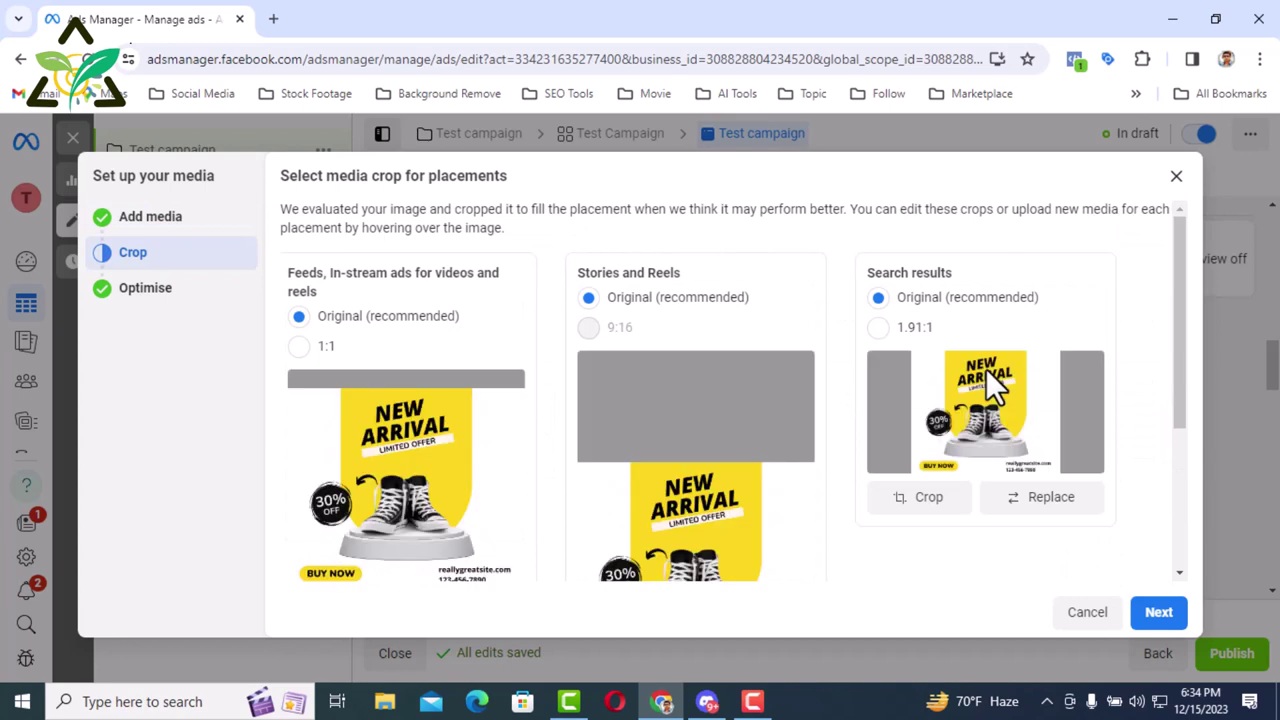
pyautogui.scroll(-2, 986, 369)
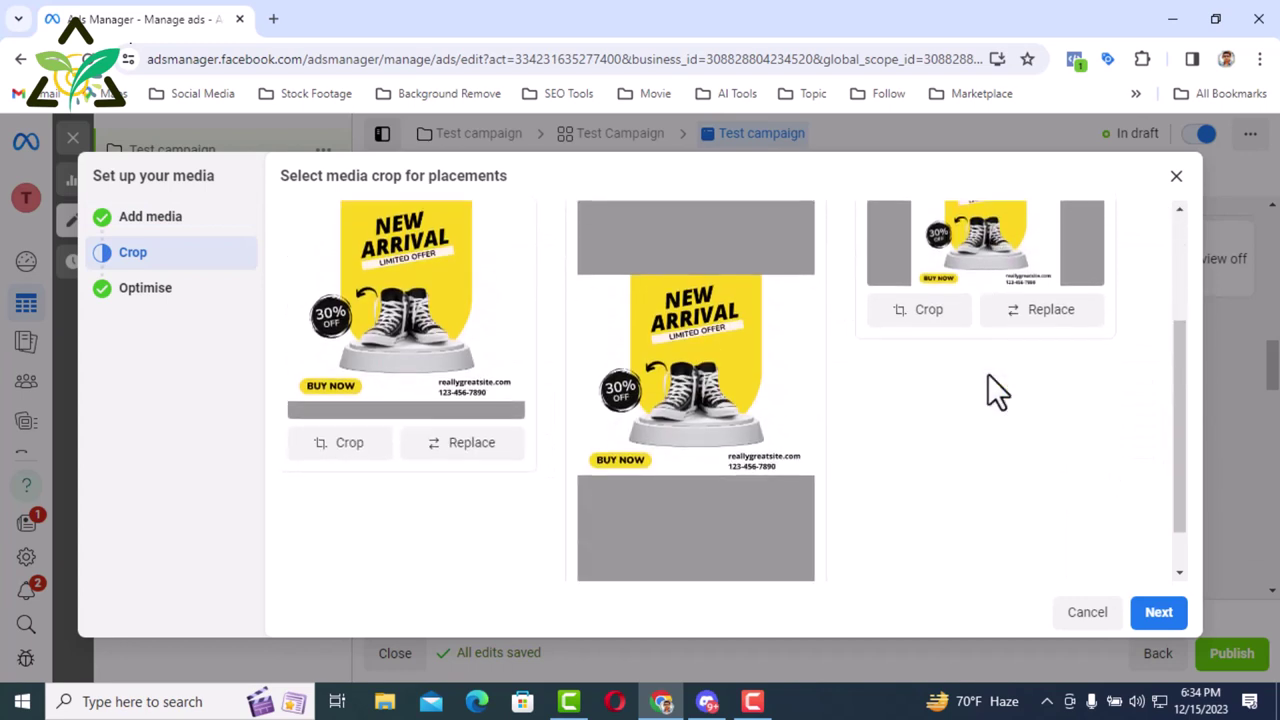
pyautogui.click(1160, 612)
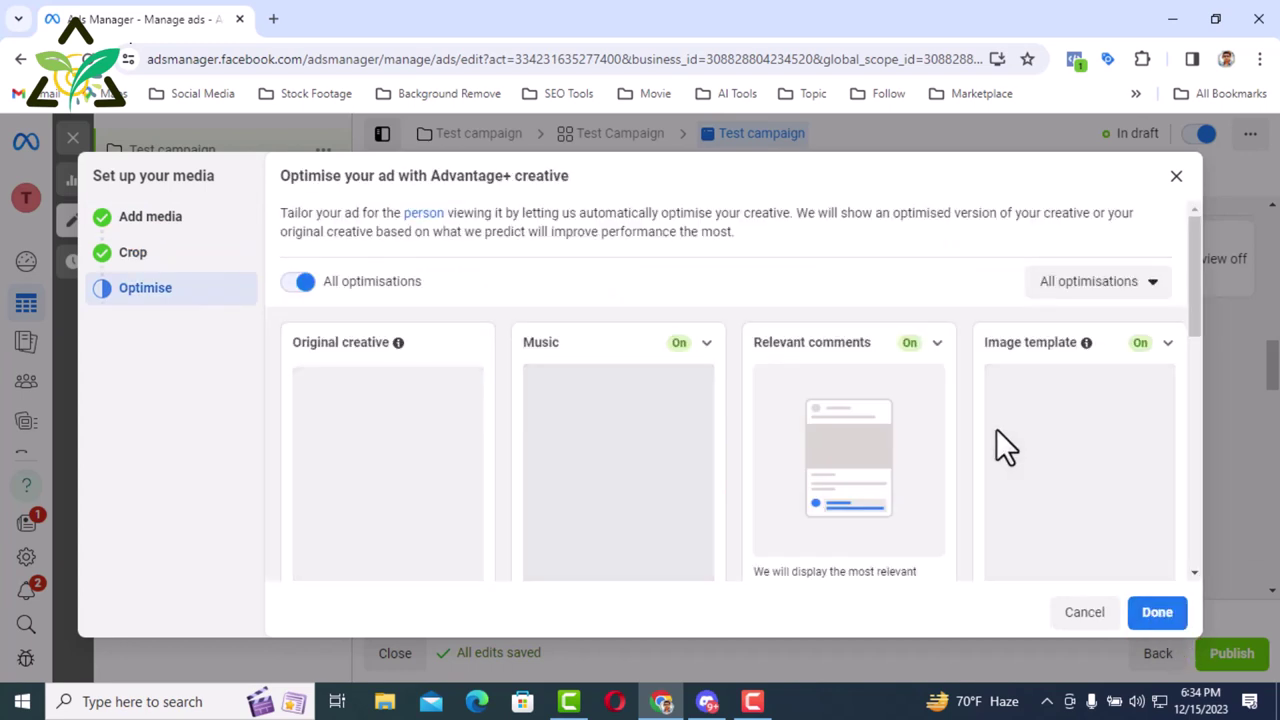
pyautogui.scroll(-1, 1006, 447)
pyautogui.scroll(2, 1006, 447)
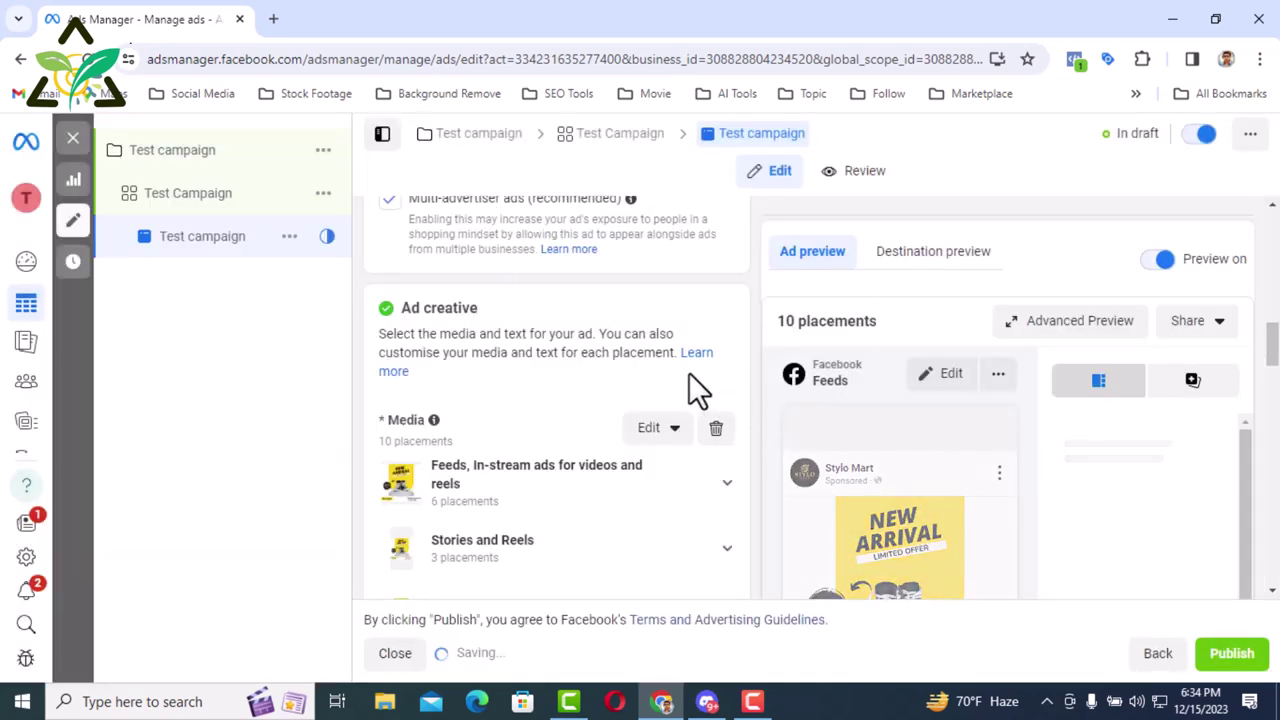
# Clear the ad's default headline
pyautogui.scroll(-3, 660, 350)
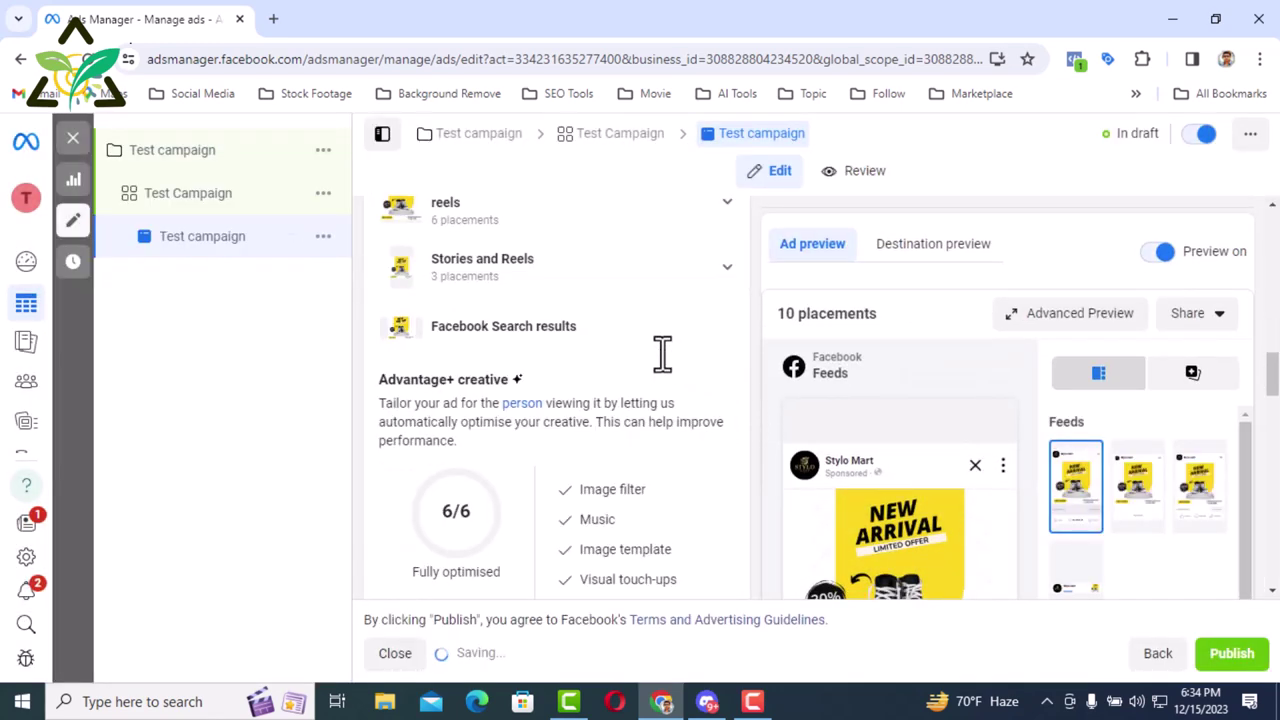
pyautogui.scroll(-5, 662, 351)
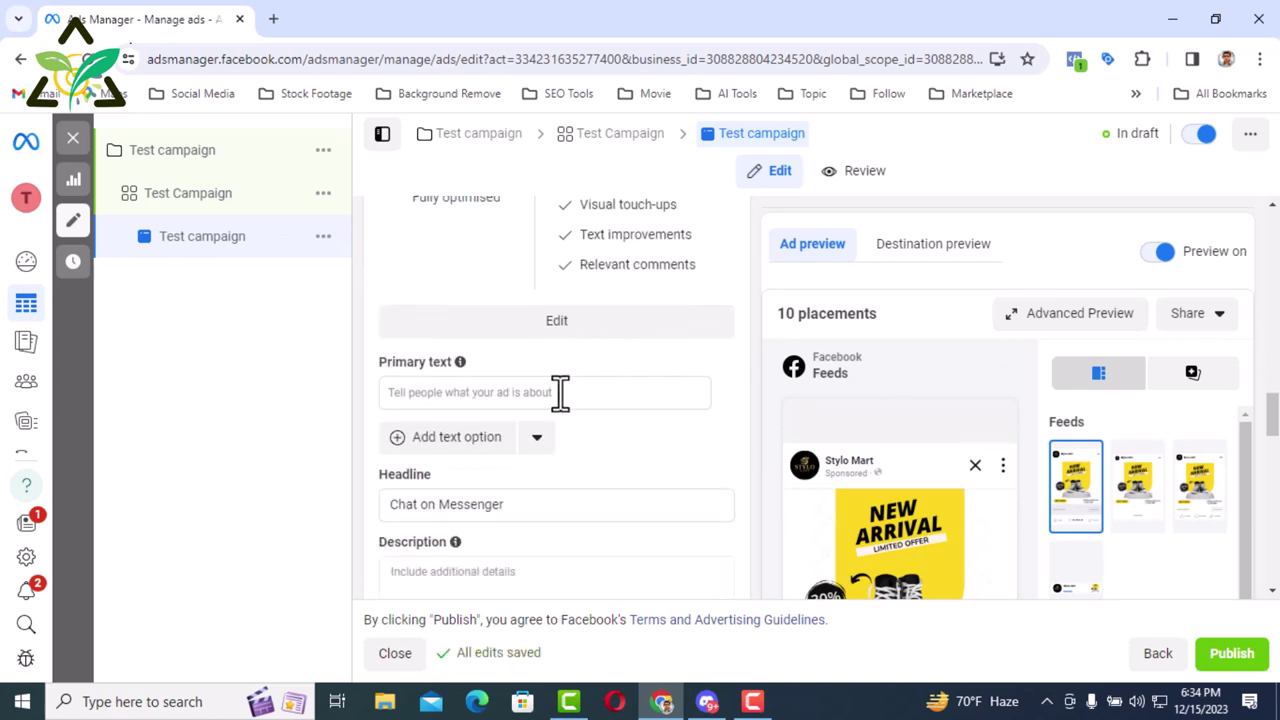
pyautogui.scroll(-2, 564, 378)
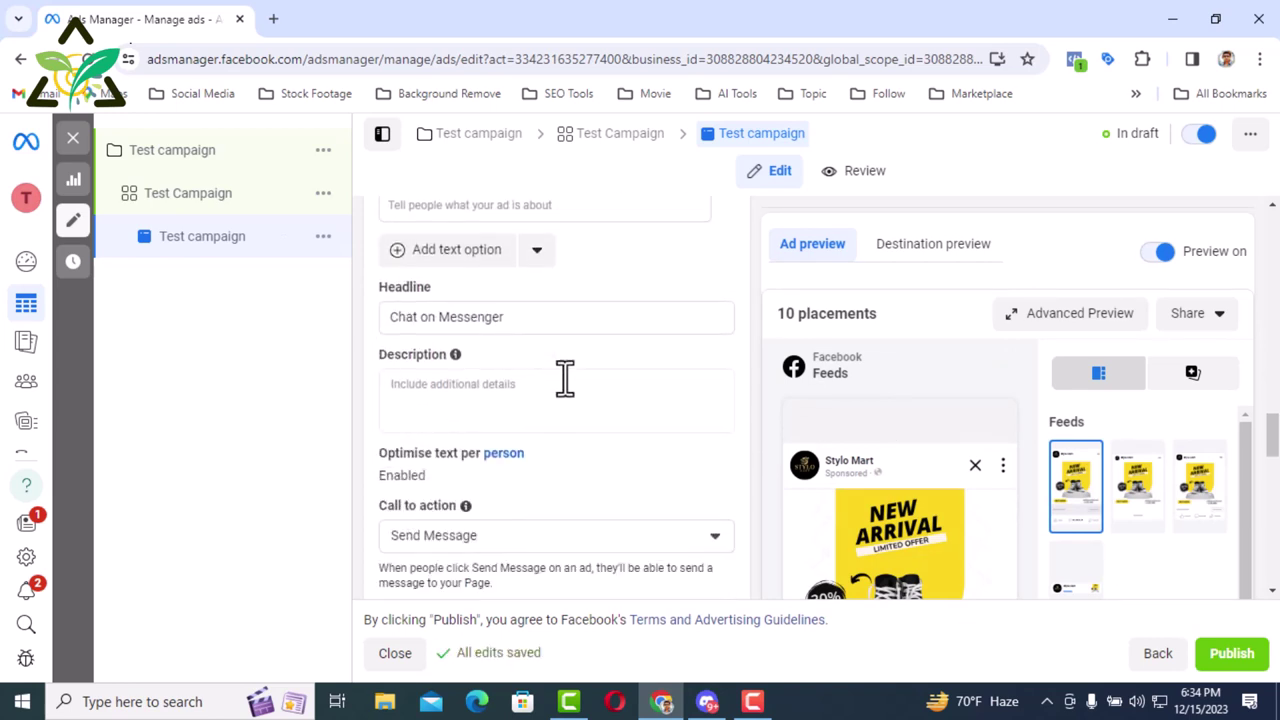
pyautogui.click(579, 325)
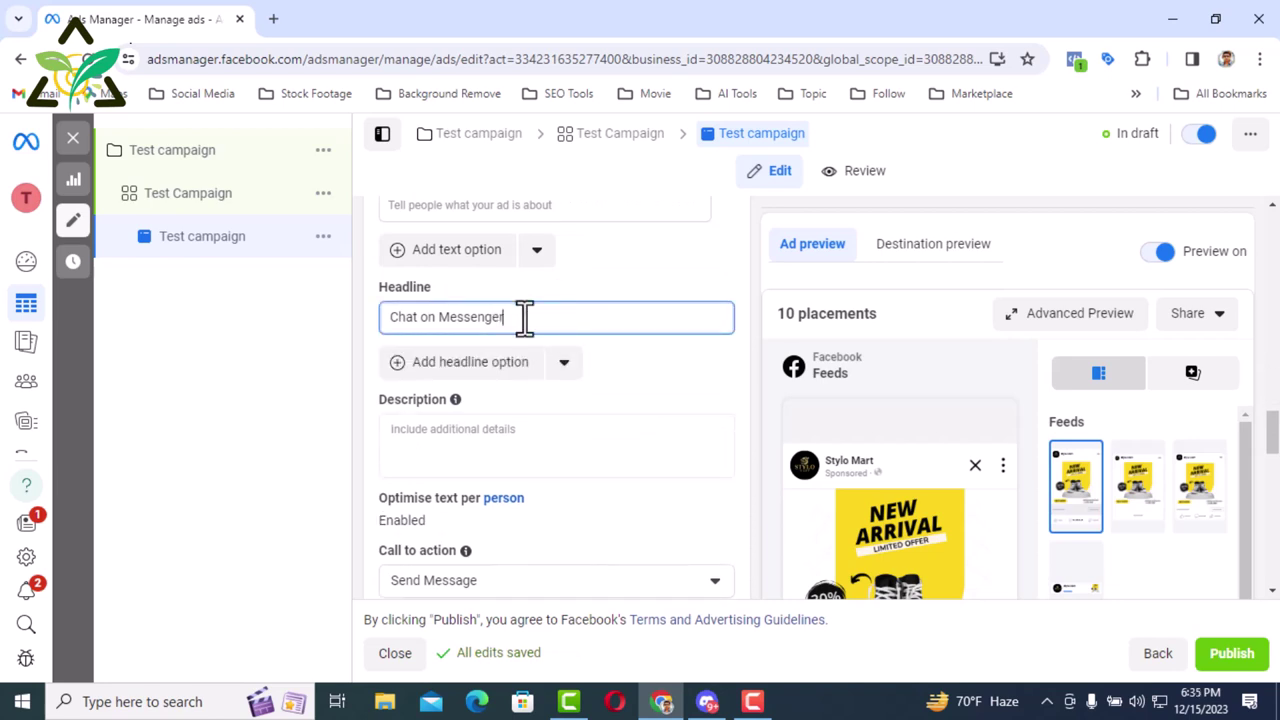
pyautogui.moveTo(524, 318); pyautogui.dragTo(376, 313)
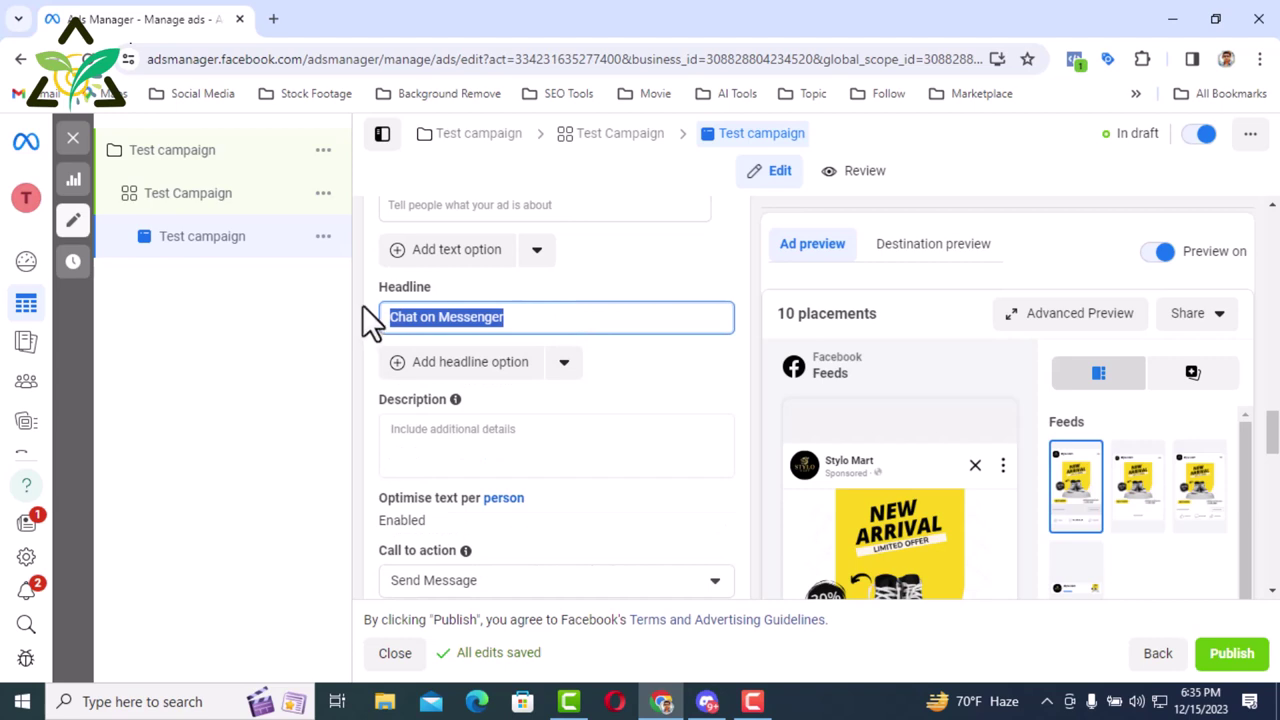
pyautogui.press('BackSpace')
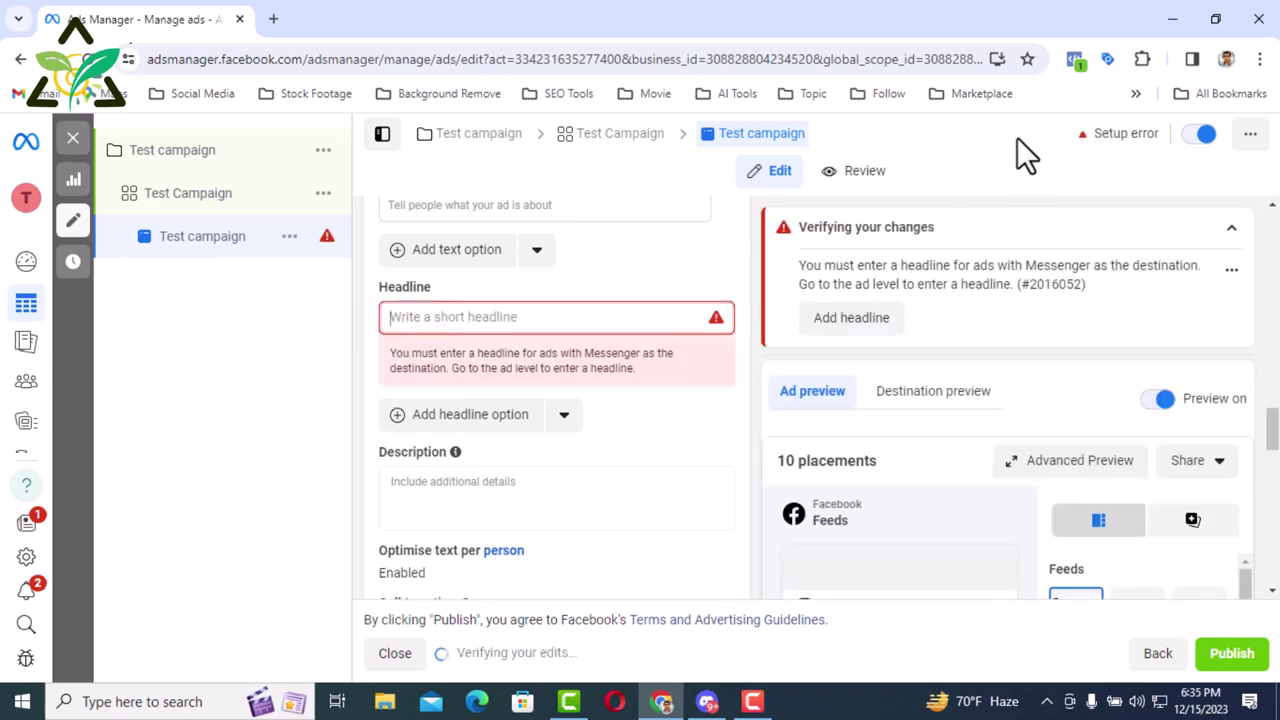
# Switch to File Explorer and open the Ad Copy text file from the Downloads folder
pyautogui.click(1172, 19)
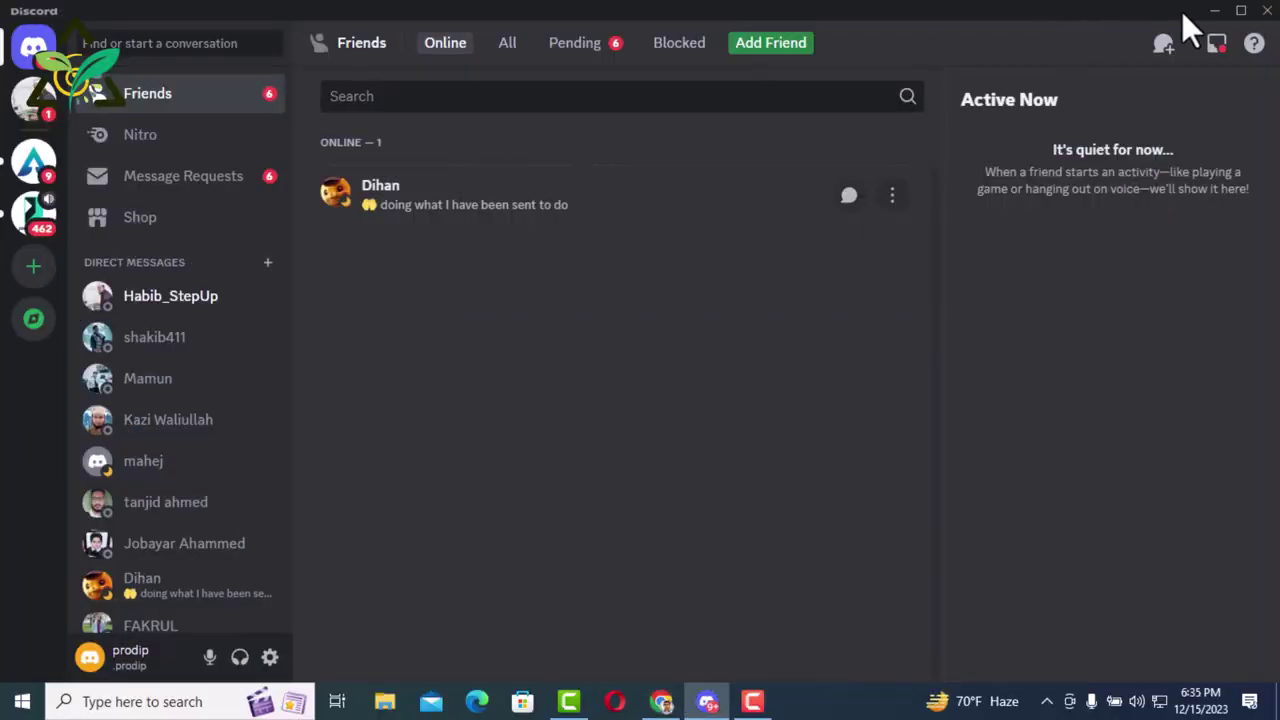
pyautogui.click(1214, 9)
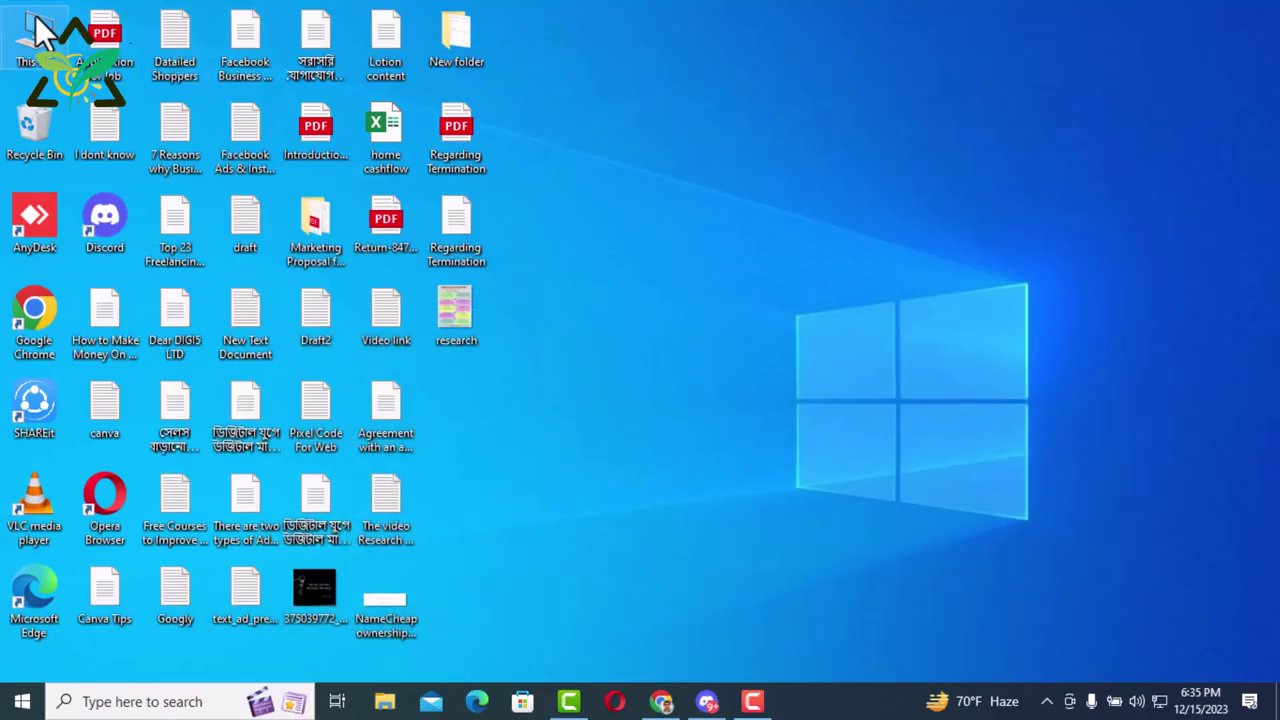
pyautogui.doubleClick(25, 45)
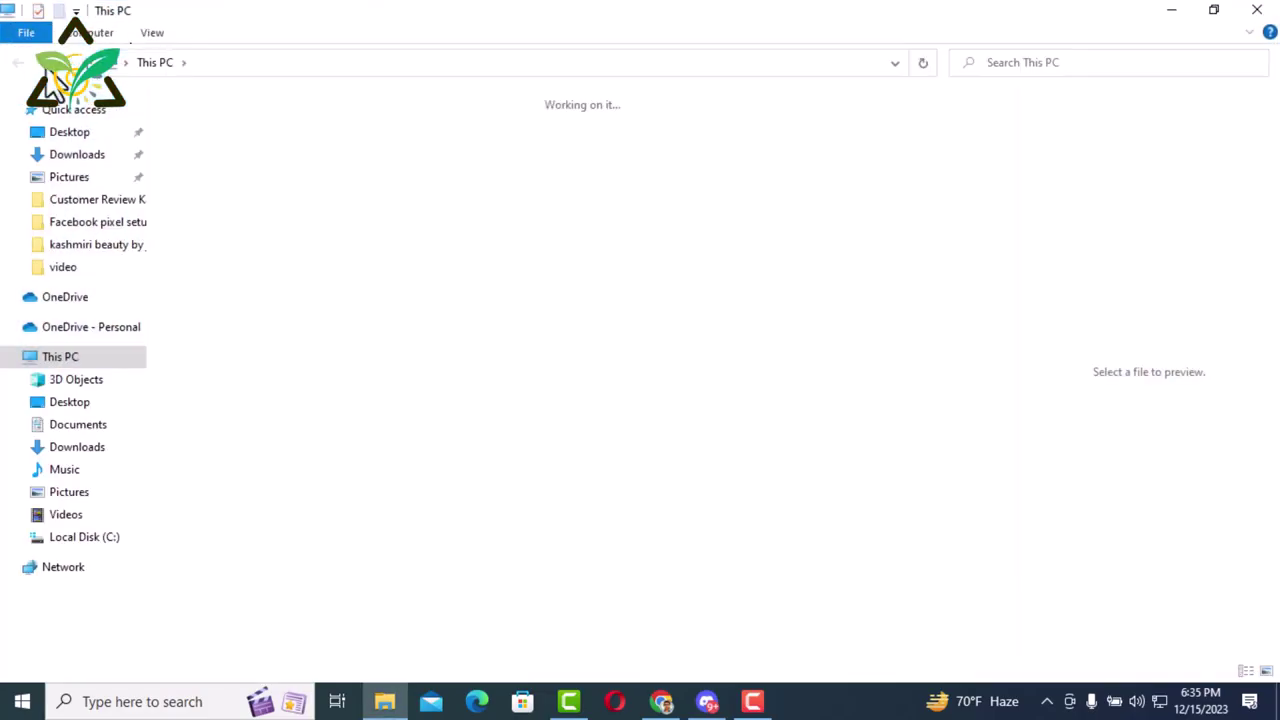
pyautogui.click(77, 156)
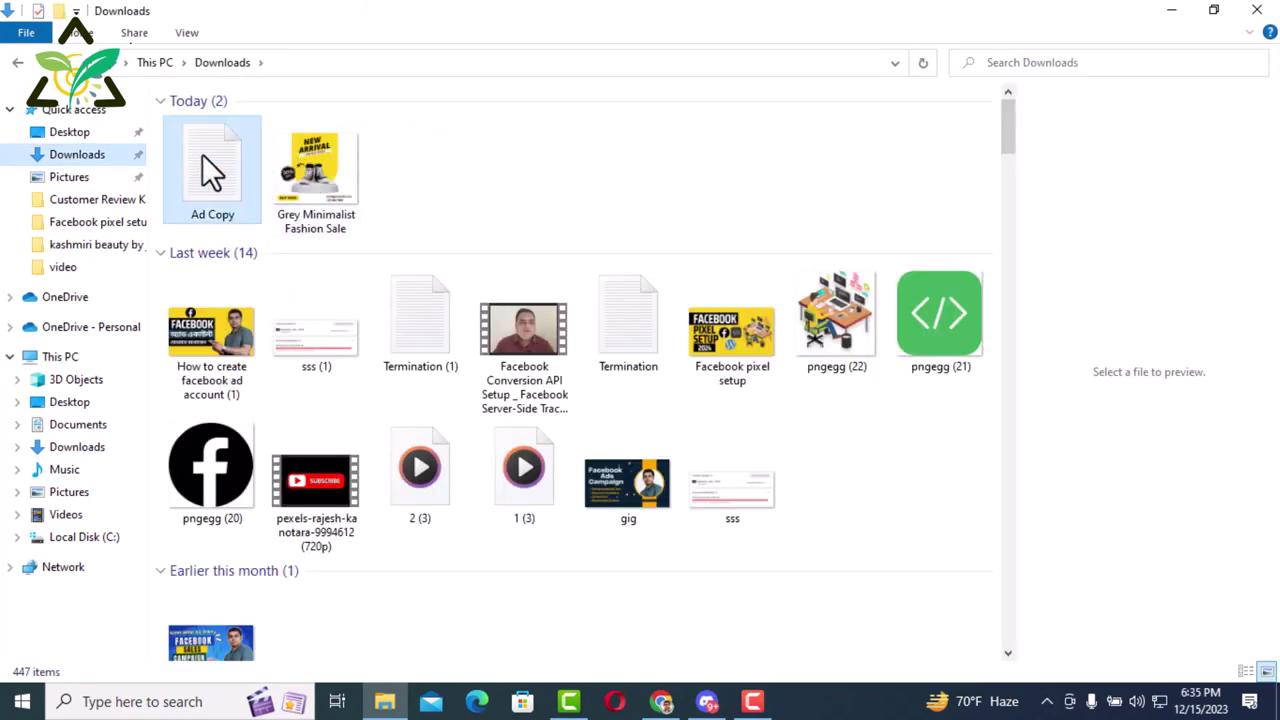
pyautogui.doubleClick(205, 160)
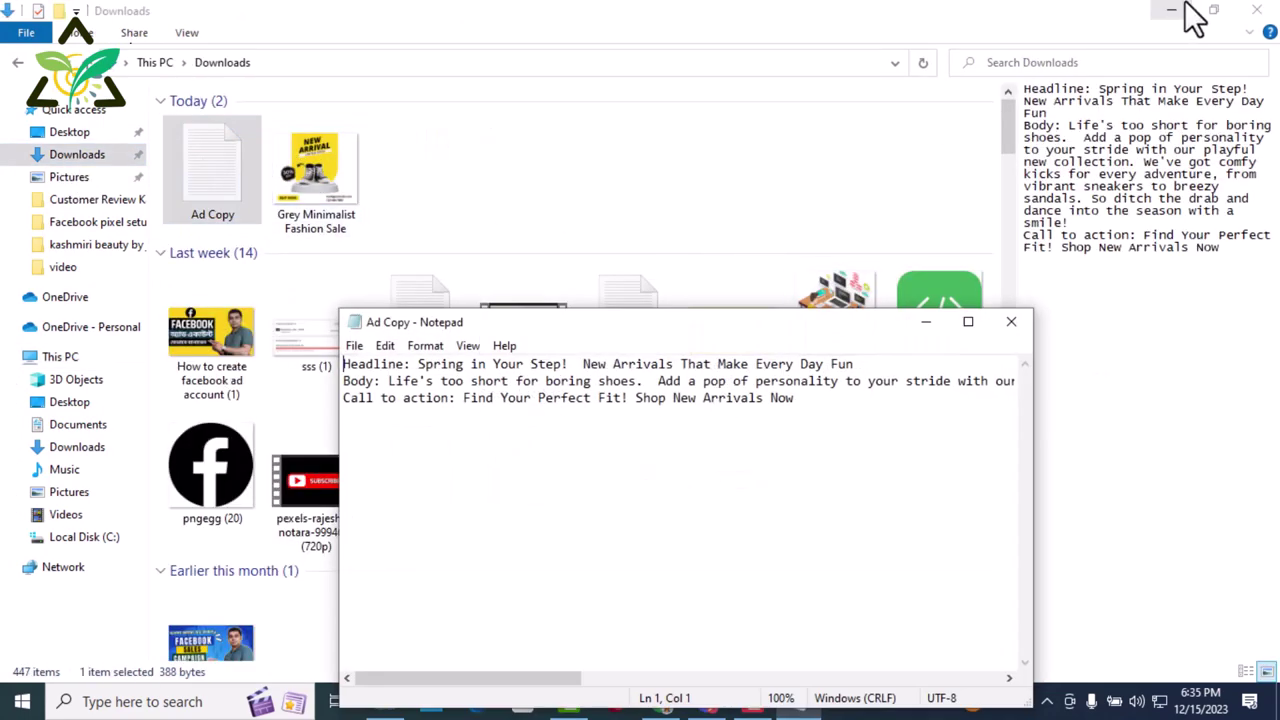
# Copy "Spring in Your Step! New Arrivals That Make Every Day Fun" from the Ad Copy file into the ad's Headline in Ads Manager
pyautogui.click(1187, 6)
pyautogui.moveTo(856, 365); pyautogui.dragTo(417, 366)
pyautogui.hotkey('ctrl', 'c')
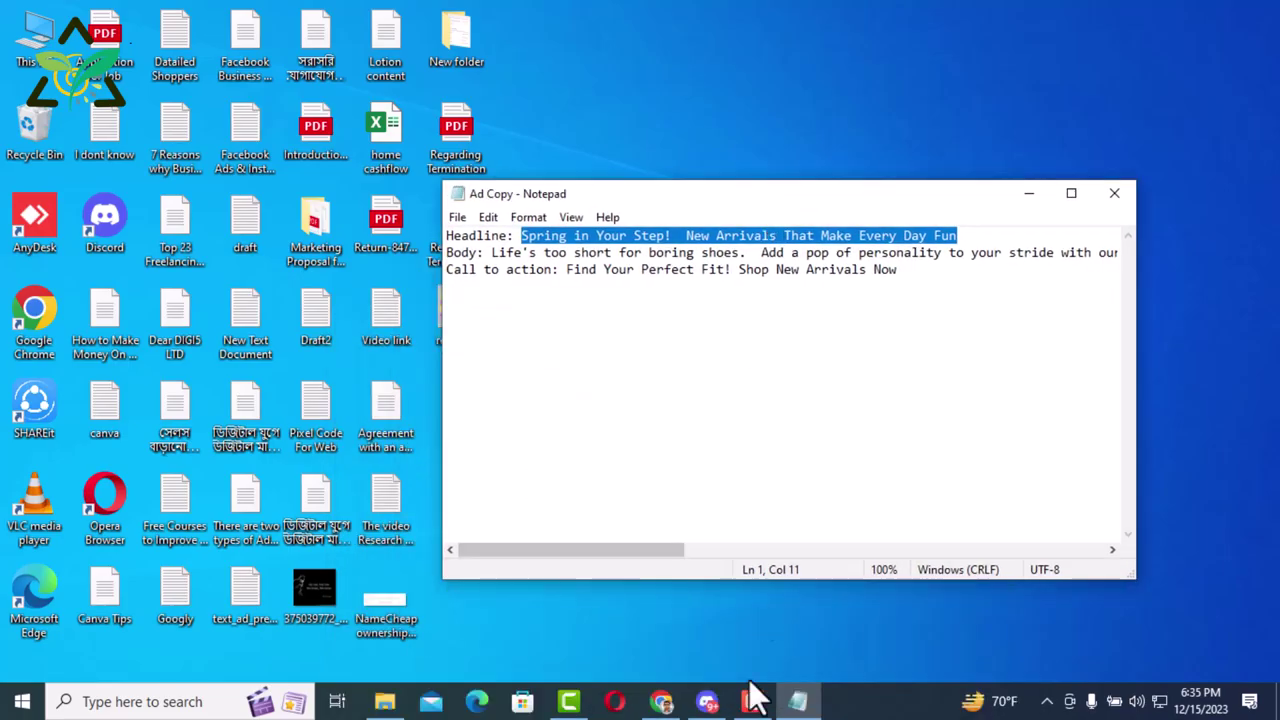
pyautogui.click(752, 701)
pyautogui.click(509, 323)
pyautogui.hotkey('ctrl', 'v')
# Copy the body text beginning "Life's too short for boring shoes." from the Ad Copy file into the ad's Description
pyautogui.click(460, 440)
pyautogui.hotkey('alt', 'Tab')
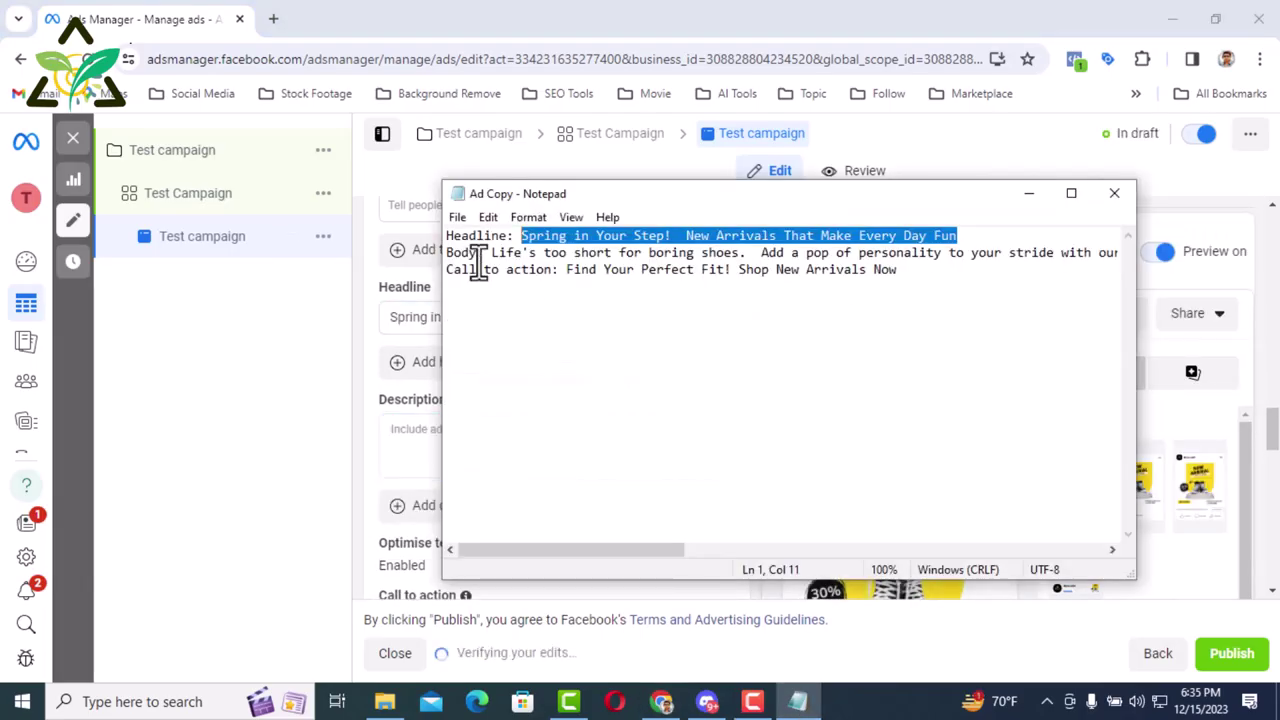
pyautogui.moveTo(497, 252); pyautogui.dragTo(1125, 253)
pyautogui.hotkey('ctrl', 'c')
pyautogui.hotkey('alt', 'Tab')
pyautogui.hotkey('ctrl', 'v')
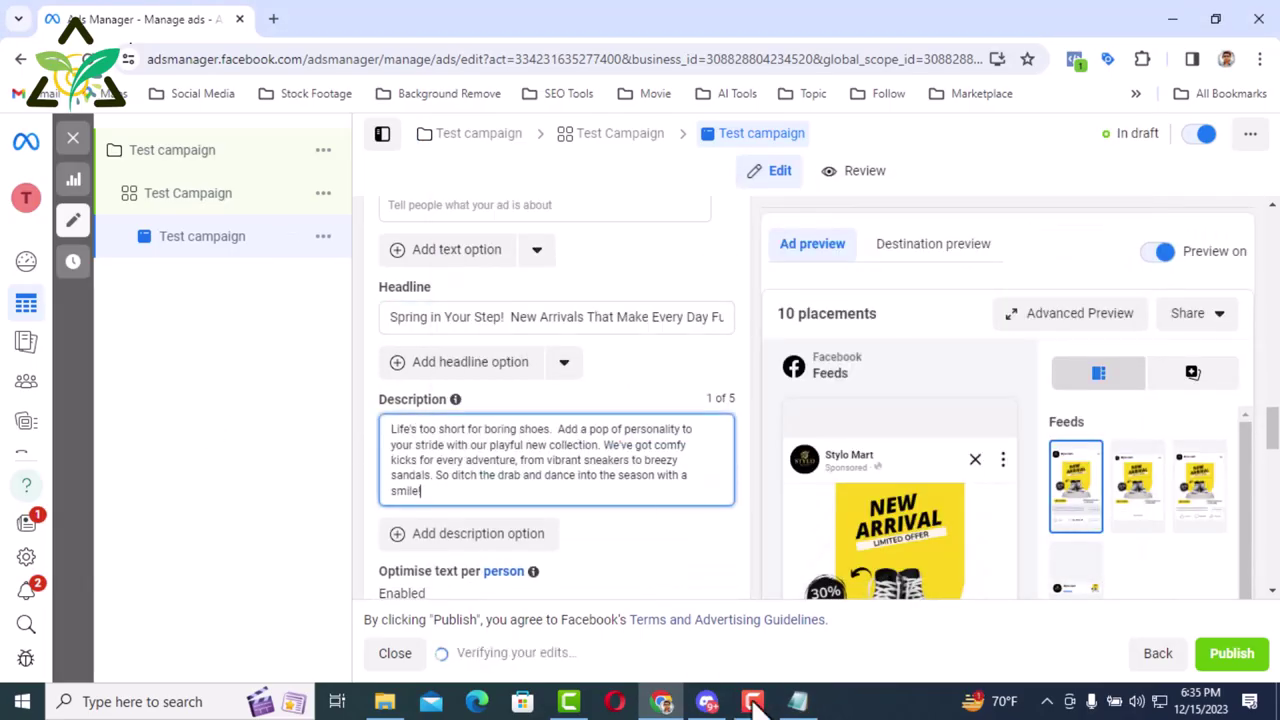
# Copy the call-to-action text "Find Your Perfect Fit! Shop New Arrivals Now" from the Ad Copy file and return to Ads Manager
pyautogui.hotkey('alt', 'Tab')
pyautogui.moveTo(897, 268); pyautogui.dragTo(577, 280)
pyautogui.hotkey('ctrl', 'c')
pyautogui.hotkey('alt', 'Tab')
# Check the available call-to-action options and keep Send Message selected
pyautogui.scroll(-2, 542, 390)
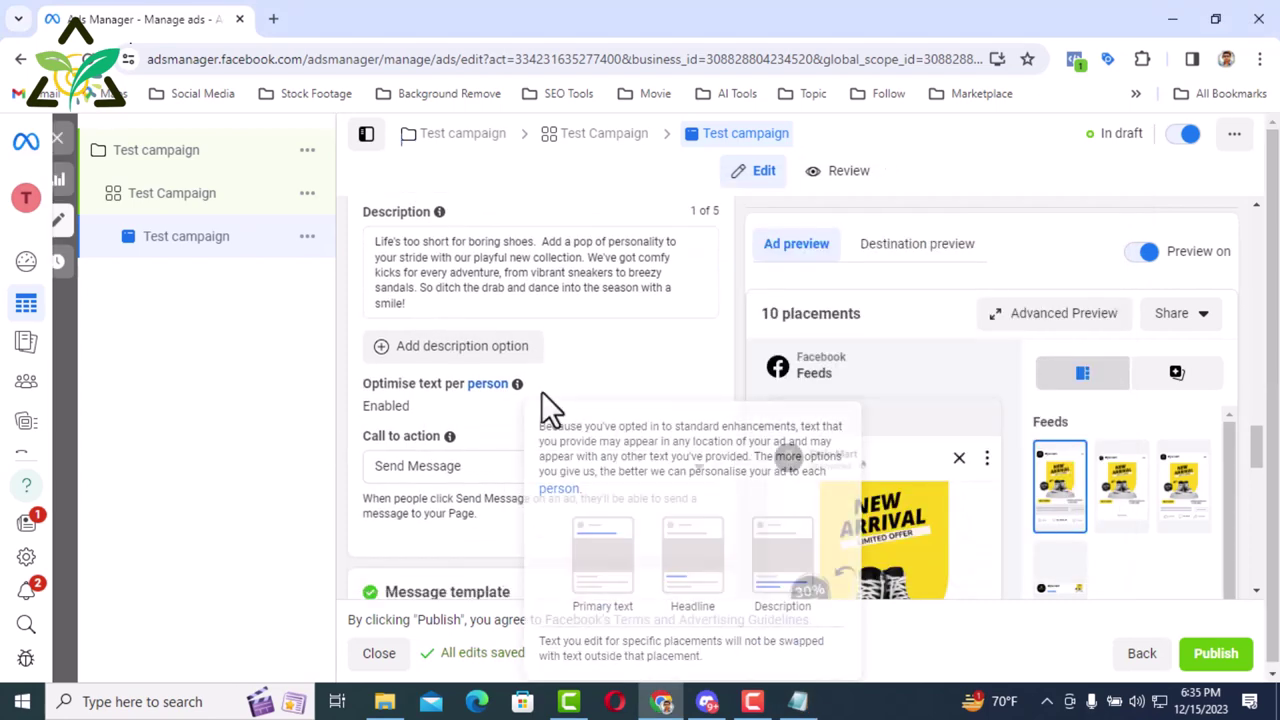
pyautogui.scroll(-4, 542, 390)
pyautogui.scroll(3, 596, 330)
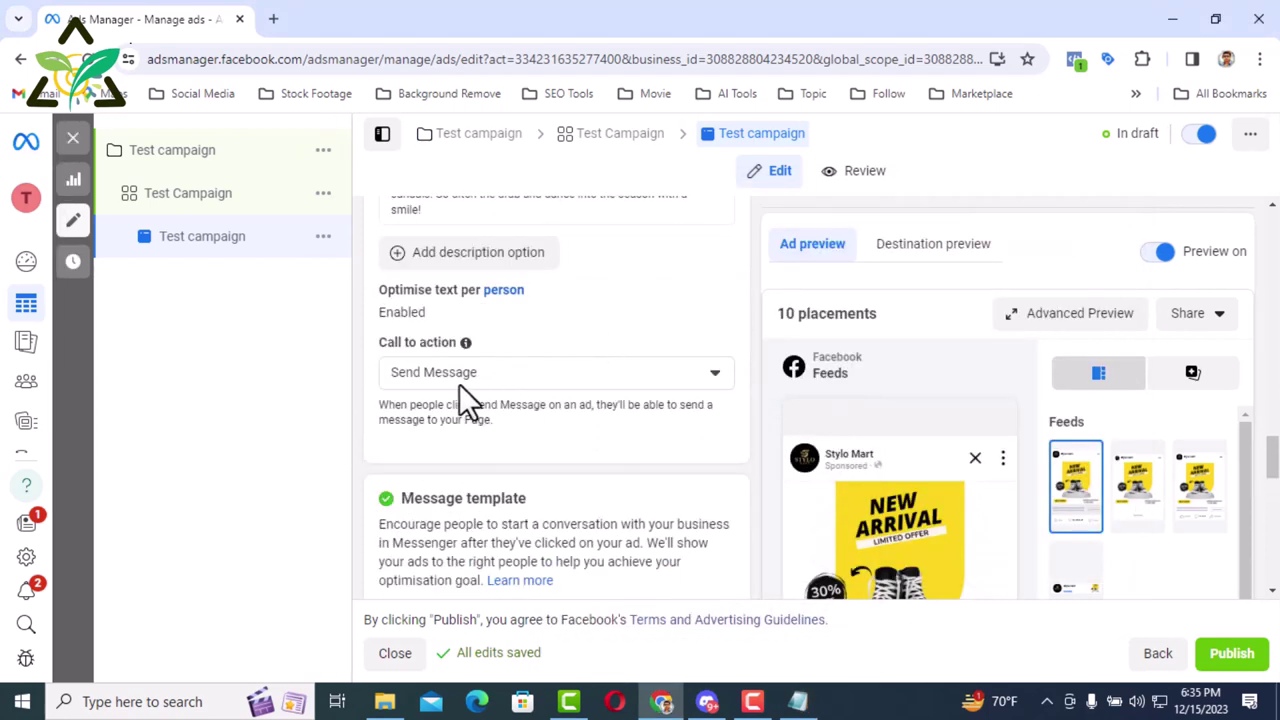
pyautogui.click(563, 370)
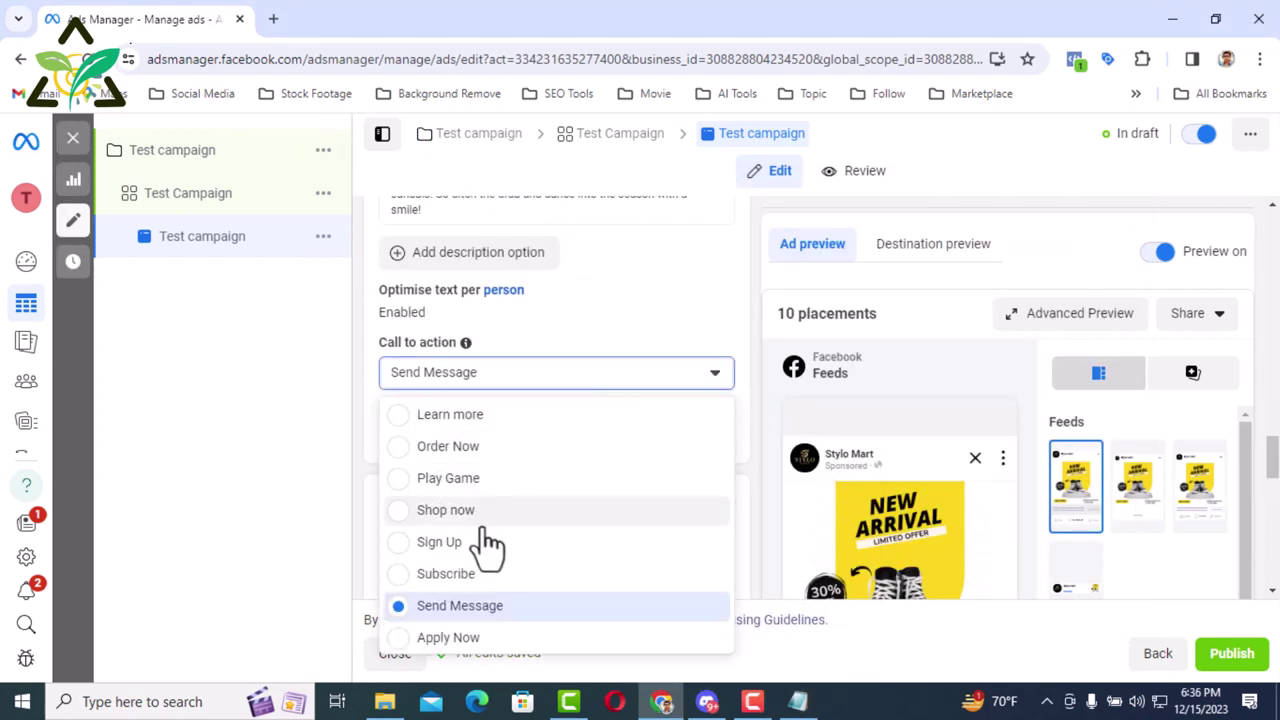
pyautogui.click(286, 409)
# Move "Spring in Your Step! New Arrivals That Make Every Day Fun" from the headline to the primary text and collapse the suggested text variations
pyautogui.scroll(2, 567, 383)
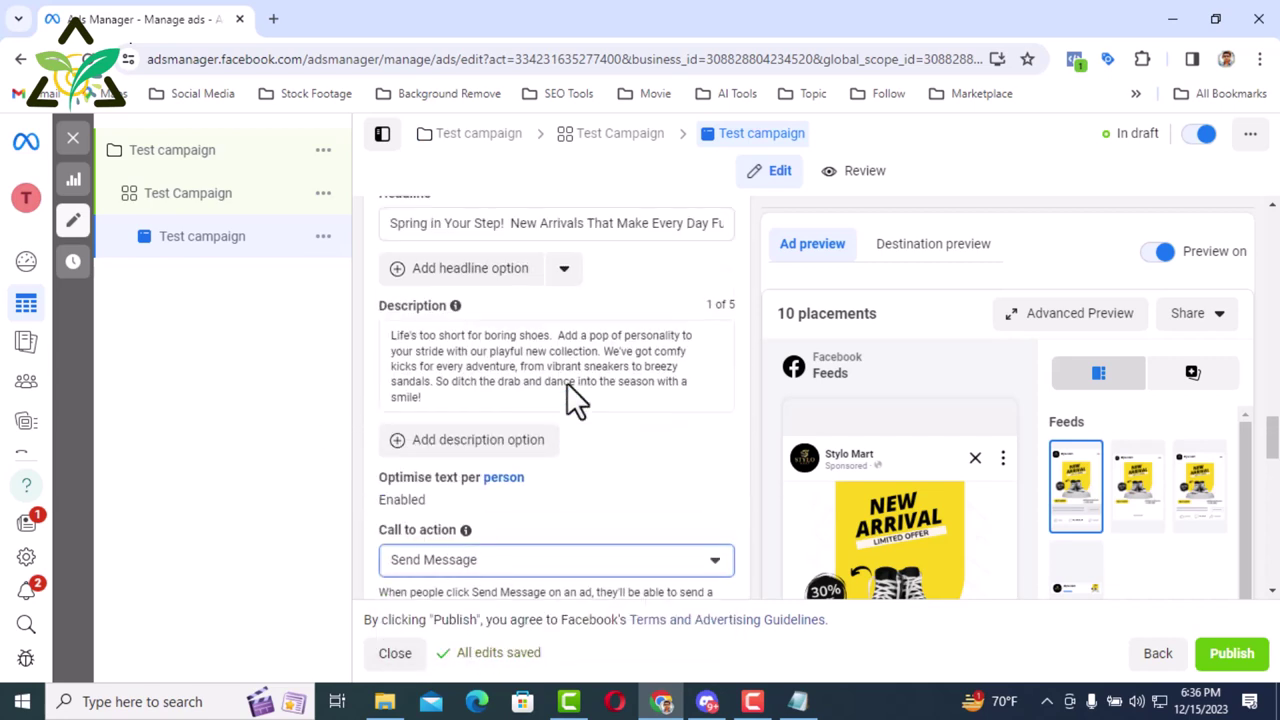
pyautogui.scroll(1, 570, 380)
pyautogui.scroll(2, 570, 380)
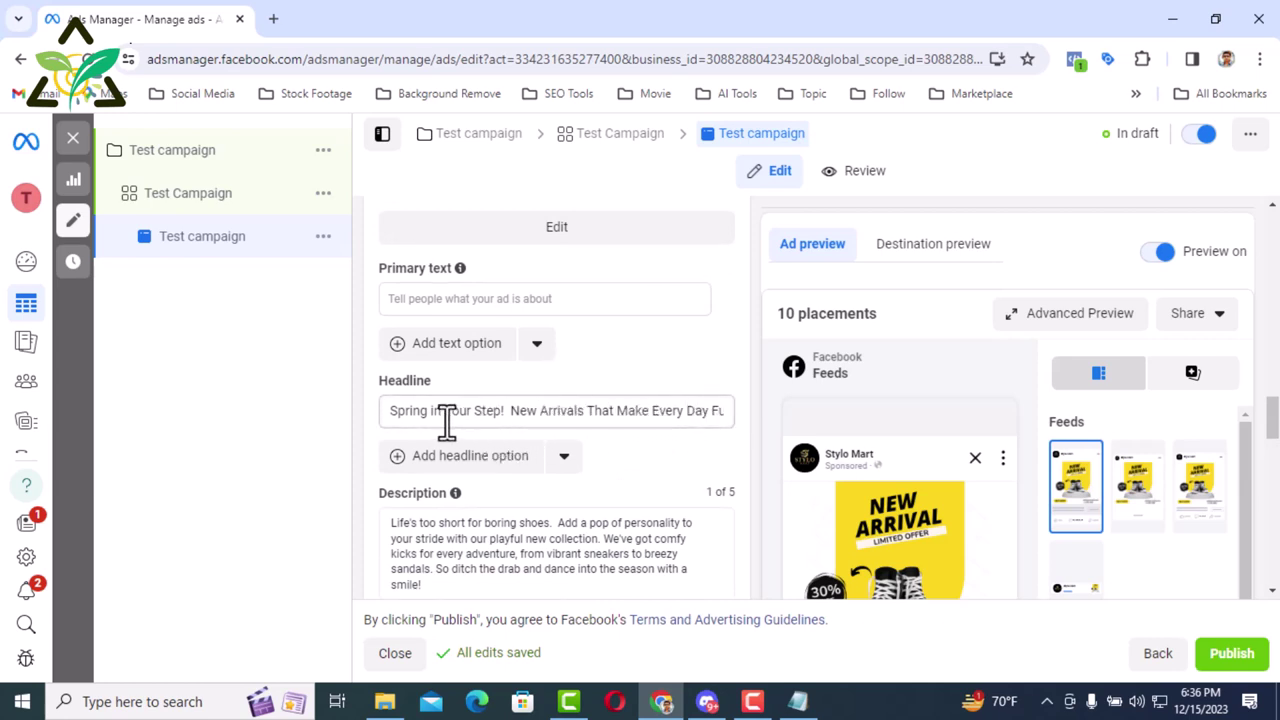
pyautogui.scroll(3, 443, 417)
pyautogui.scroll(-3, 422, 420)
pyautogui.moveTo(392, 412); pyautogui.dragTo(691, 417)
pyautogui.press('BackSpace')
pyautogui.click(494, 300)
pyautogui.hotkey('ctrl', 'v')
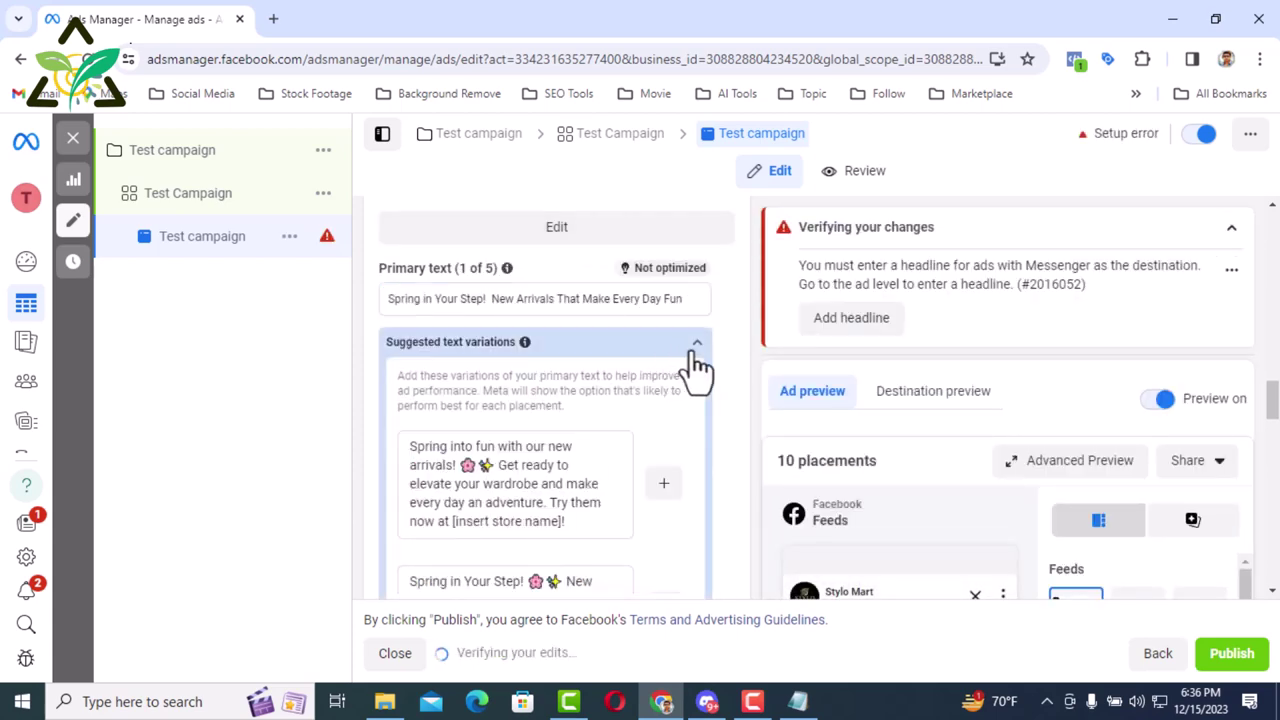
pyautogui.click(697, 343)
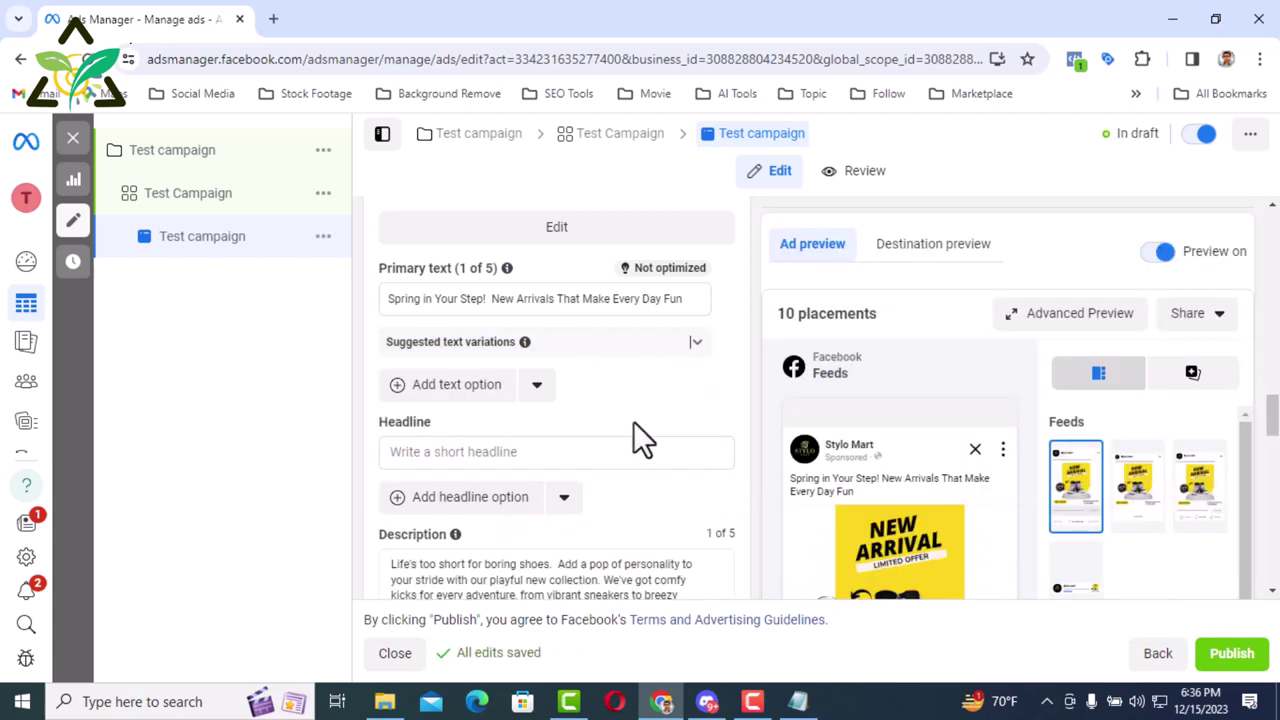
# Copy the description's body text beginning "Life's too short for boring shoes." into the primary text, one blank line below "Spring in Your Step!"
pyautogui.scroll(-2, 634, 437)
pyautogui.moveTo(423, 443); pyautogui.dragTo(389, 391)
pyautogui.scroll(2, 572, 320)
pyautogui.hotkey('ctrl', 'c')
pyautogui.click(704, 302)
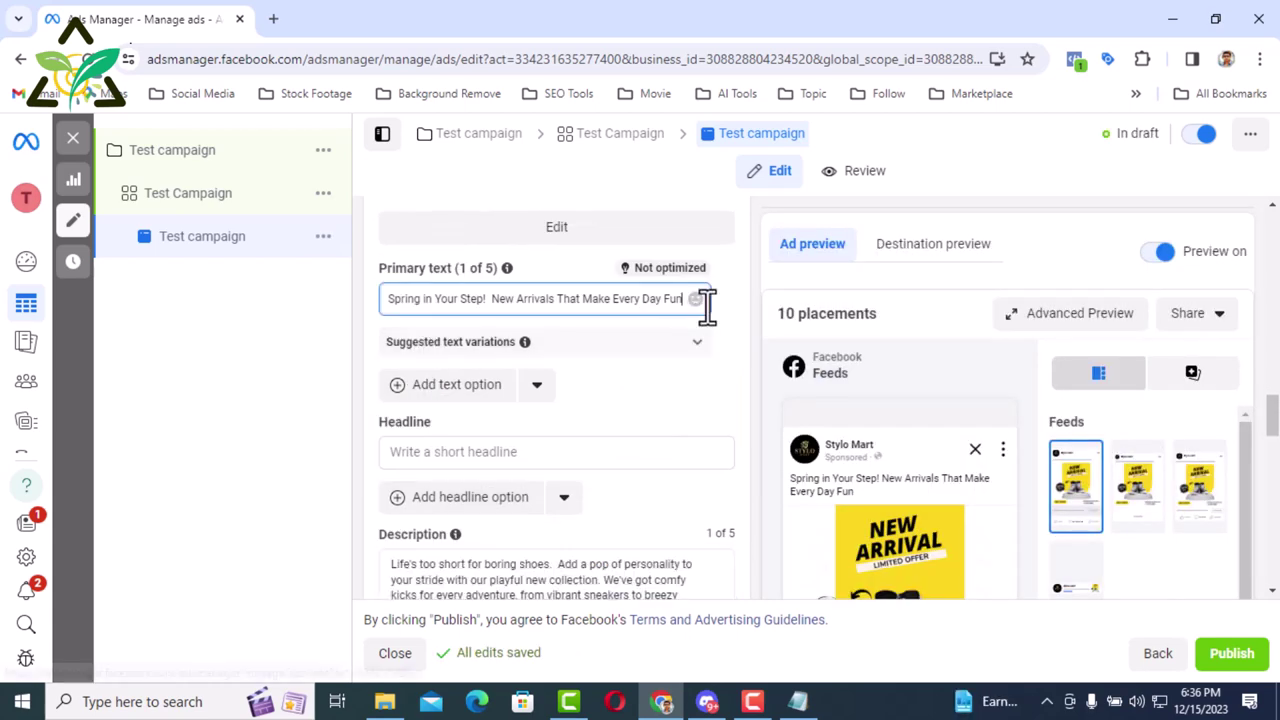
pyautogui.press('Return')
pyautogui.press('Return')
pyautogui.hotkey('ctrl', 'v')
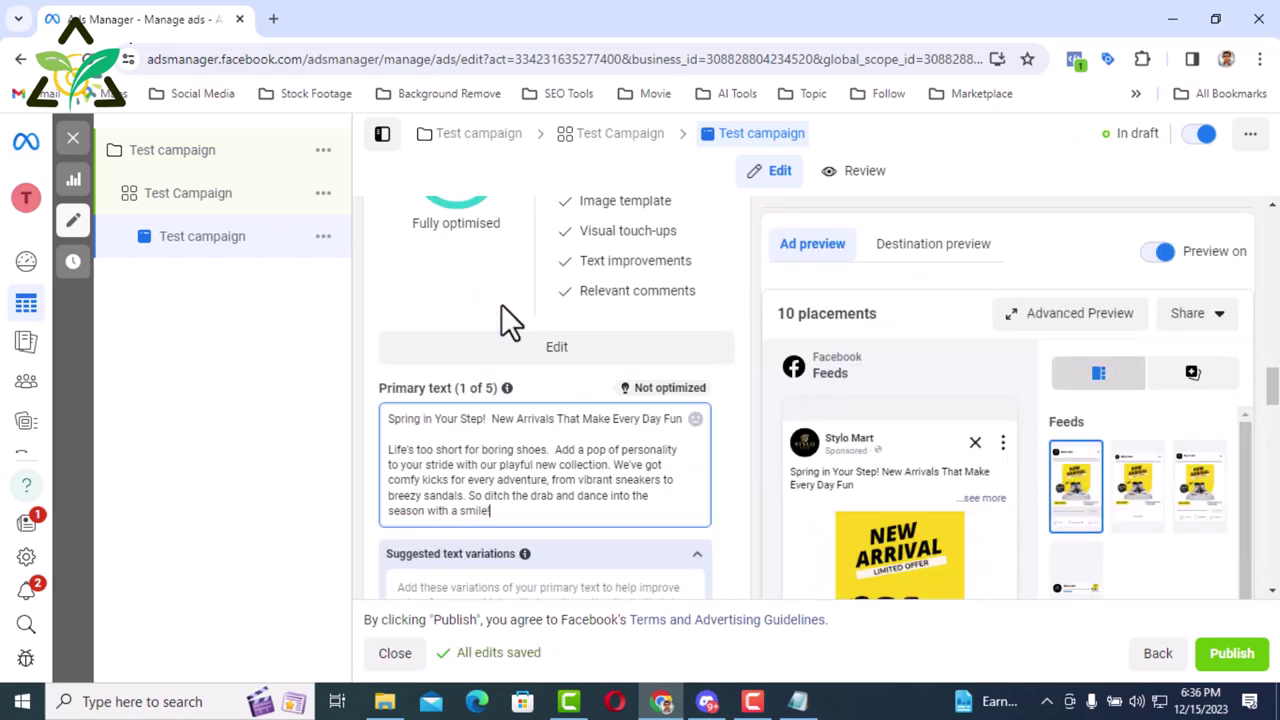
# Fill the empty ad headline with "Find Your Perfect Fit! Shop New Arrivals Now"
pyautogui.moveTo(387, 304); pyautogui.dragTo(733, 305)
pyautogui.hotkey('ctrl', 'c')
pyautogui.scroll(-5, 477, 425)
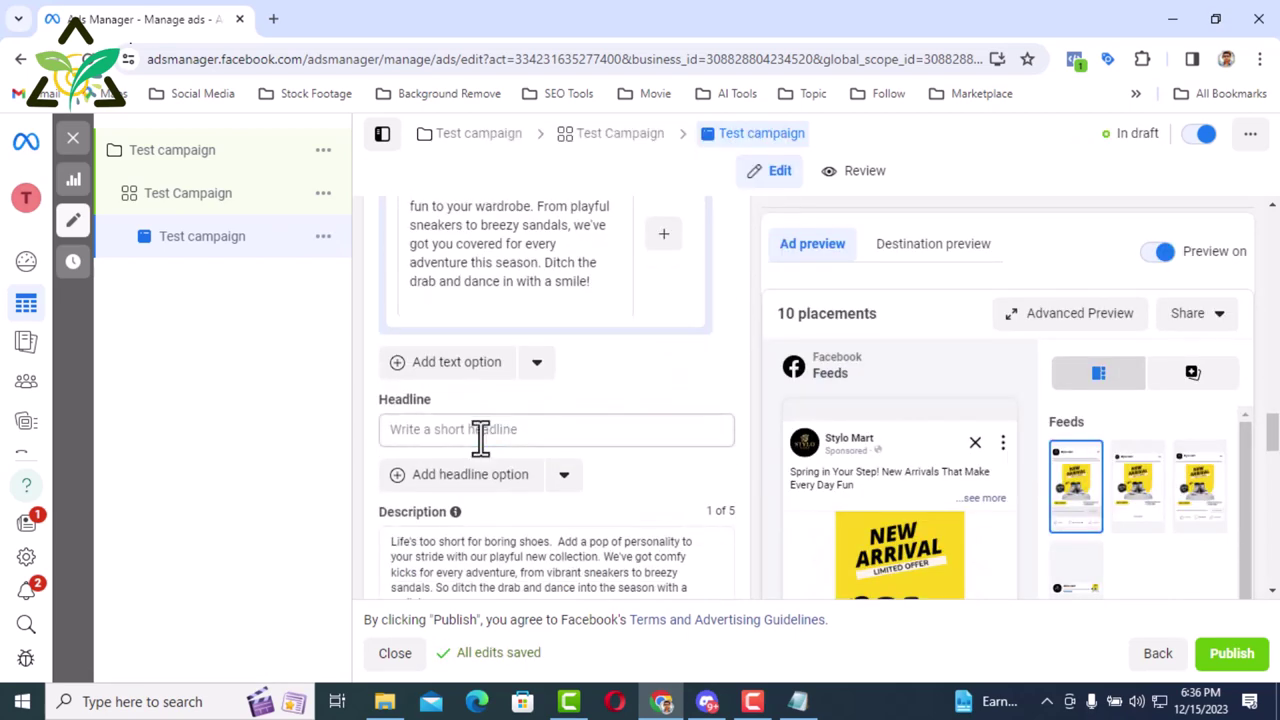
pyautogui.click(480, 437)
pyautogui.hotkey('ctrl', 'v')
# Turn off offline events in the ad's tracking settings
pyautogui.scroll(-5, 620, 374)
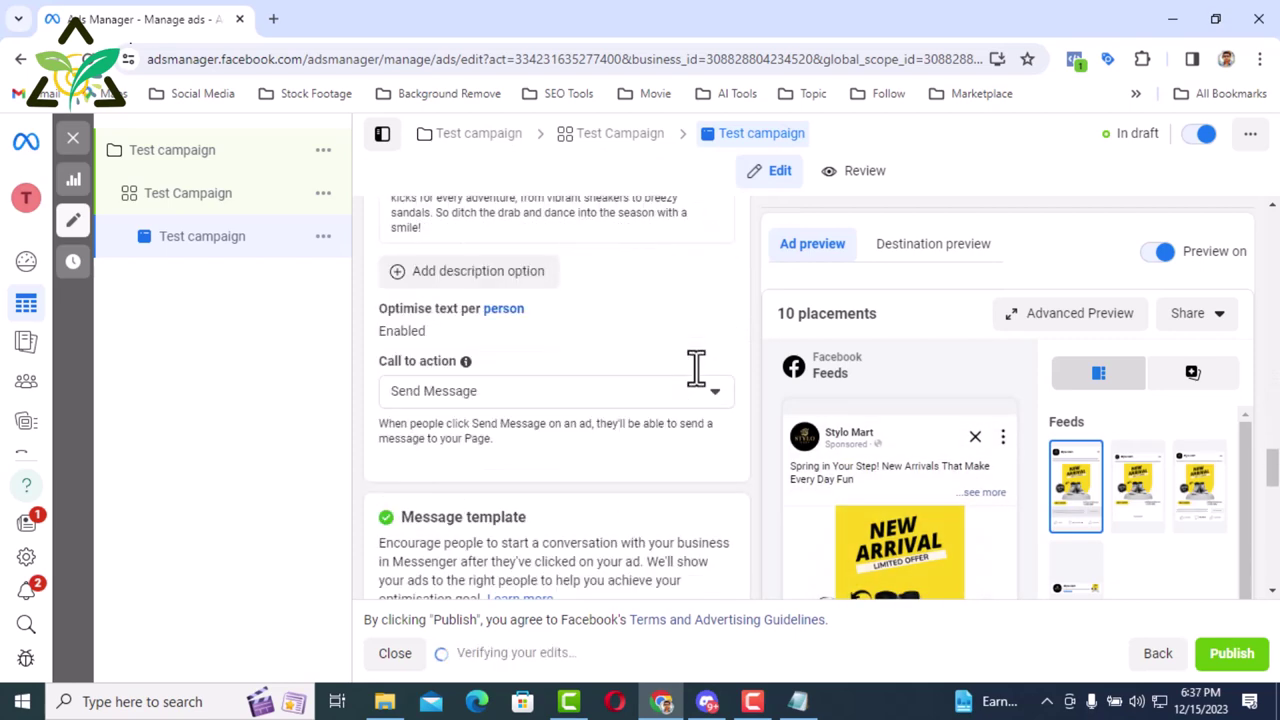
pyautogui.scroll(-5, 609, 374)
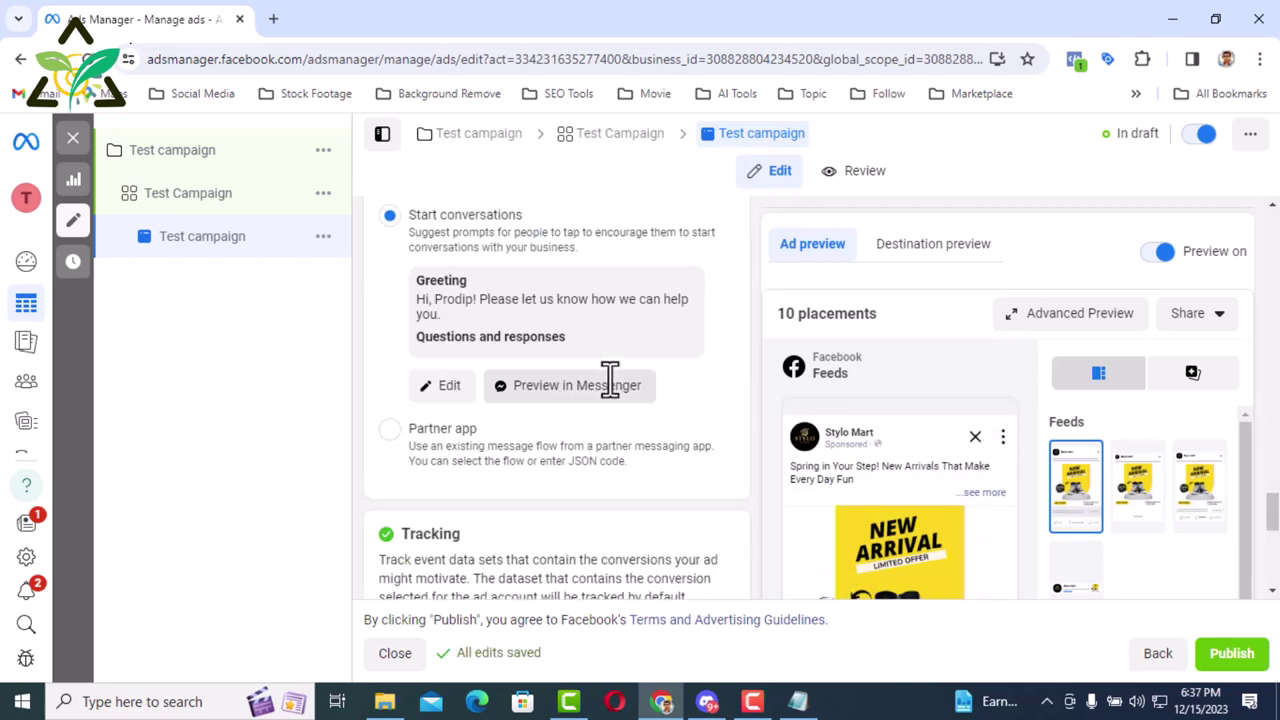
pyautogui.scroll(-2, 609, 378)
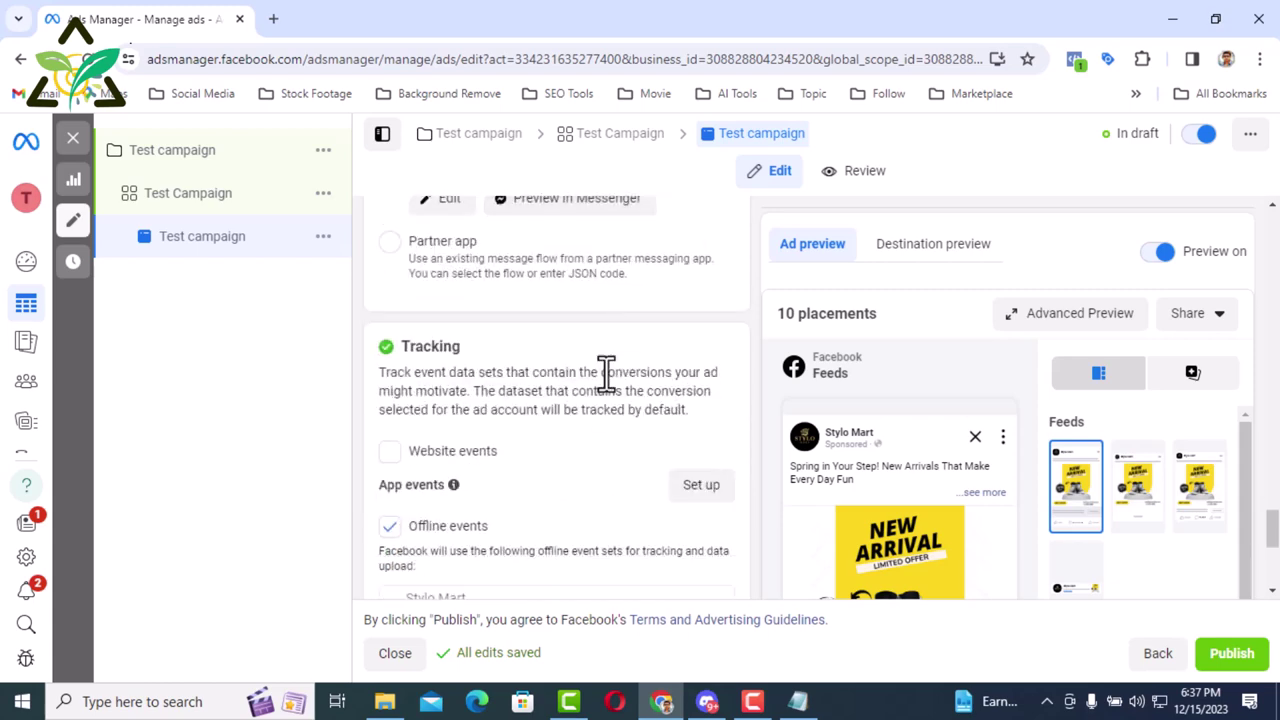
pyautogui.scroll(-1, 606, 374)
pyautogui.scroll(1, 623, 357)
pyautogui.scroll(-2, 640, 365)
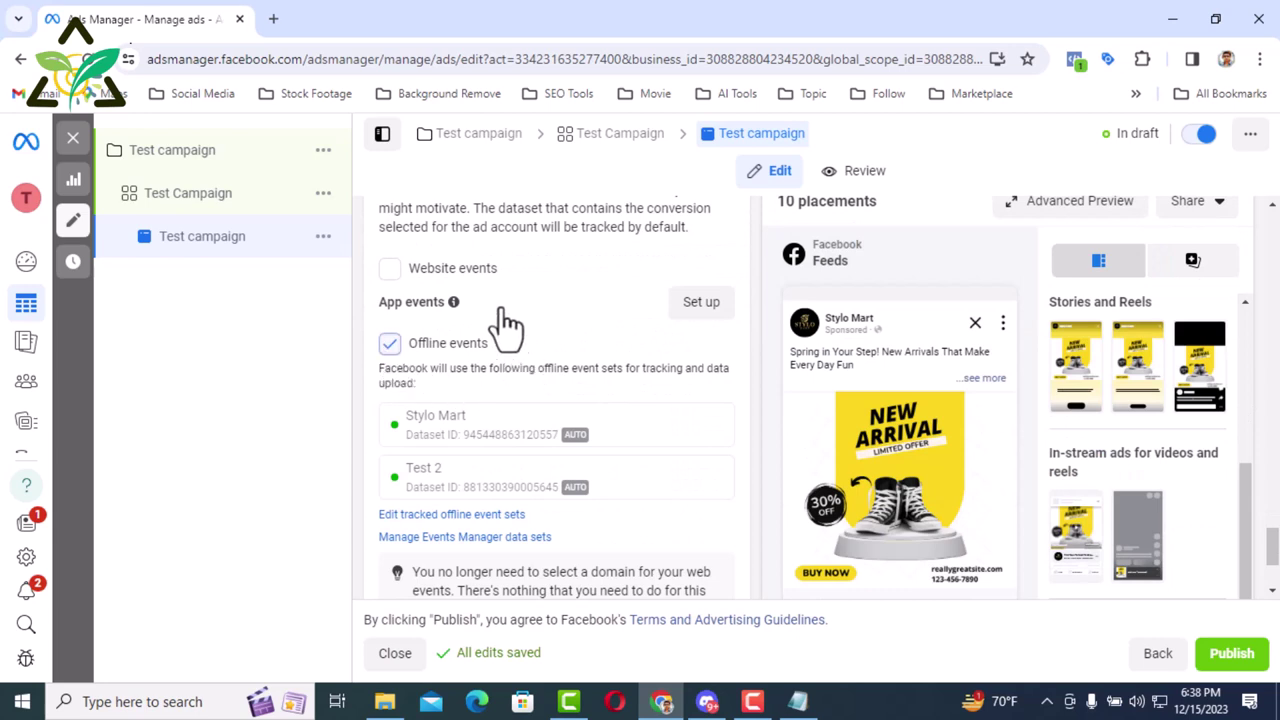
pyautogui.click(438, 343)
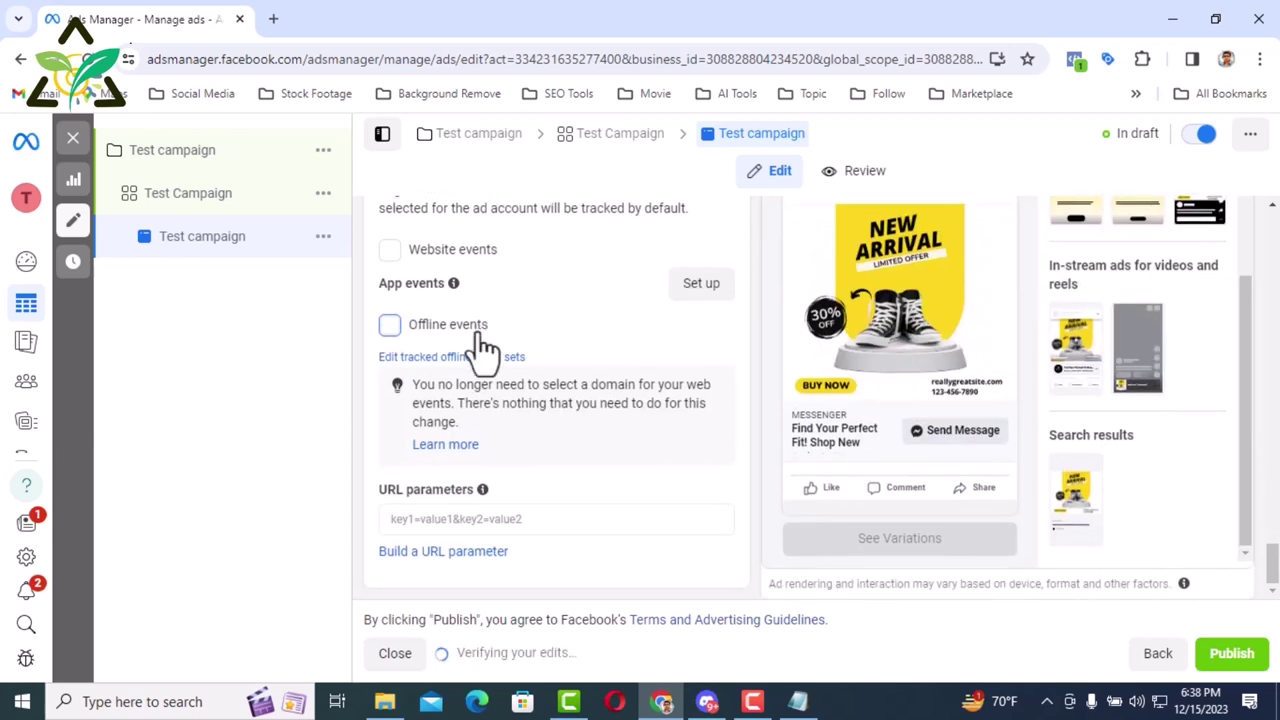
# Review the ad's appearance in the feed, Stories and Reels placements, and return to editing
pyautogui.scroll(3, 482, 345)
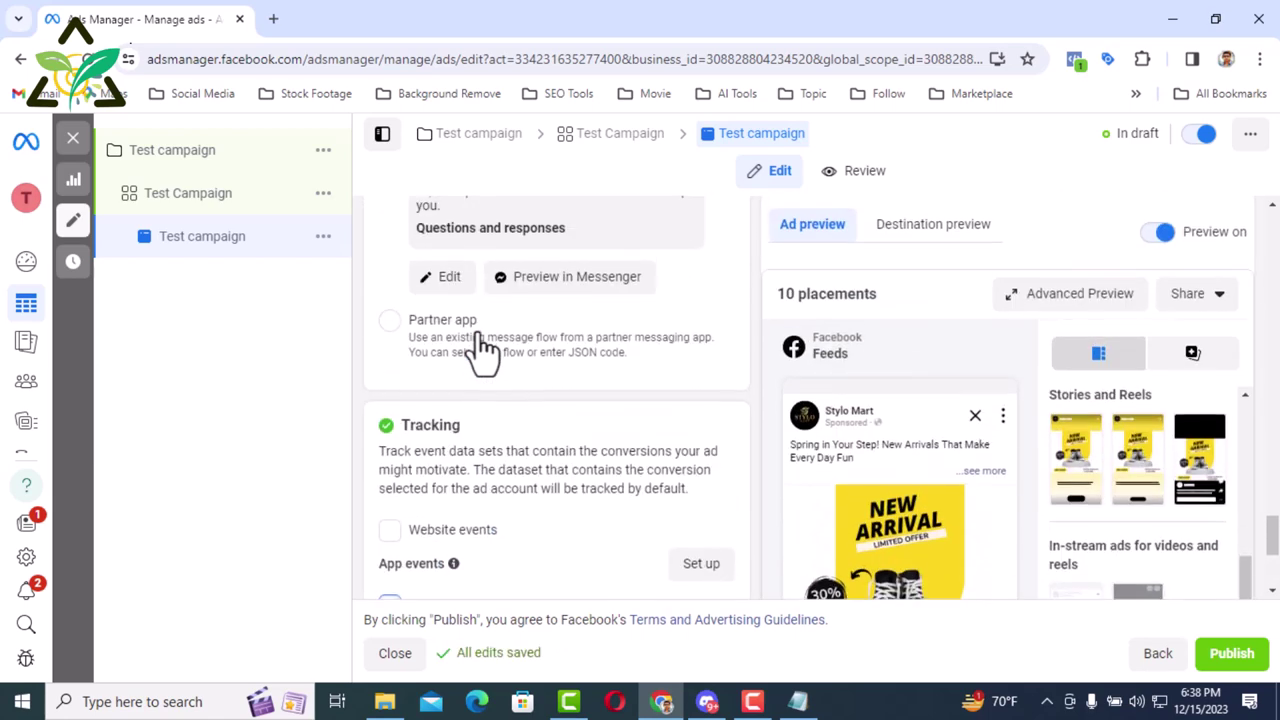
pyautogui.click(976, 471)
pyautogui.click(855, 170)
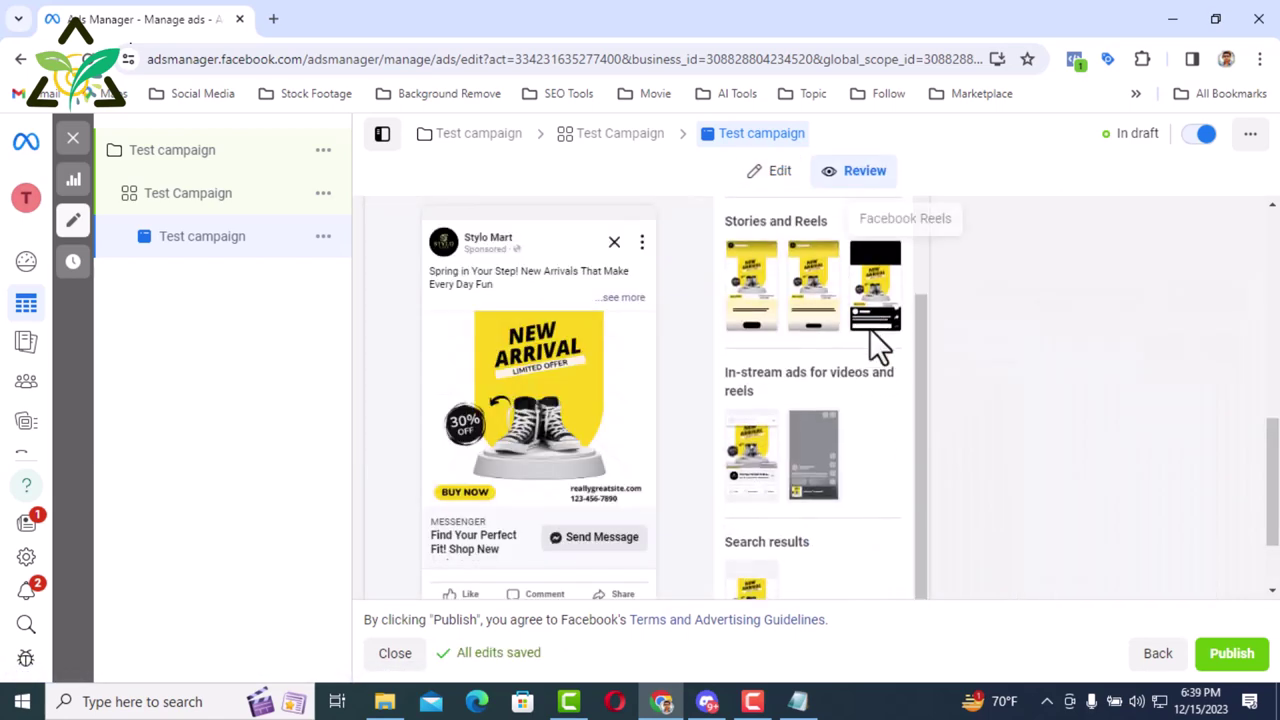
pyautogui.scroll(2, 875, 350)
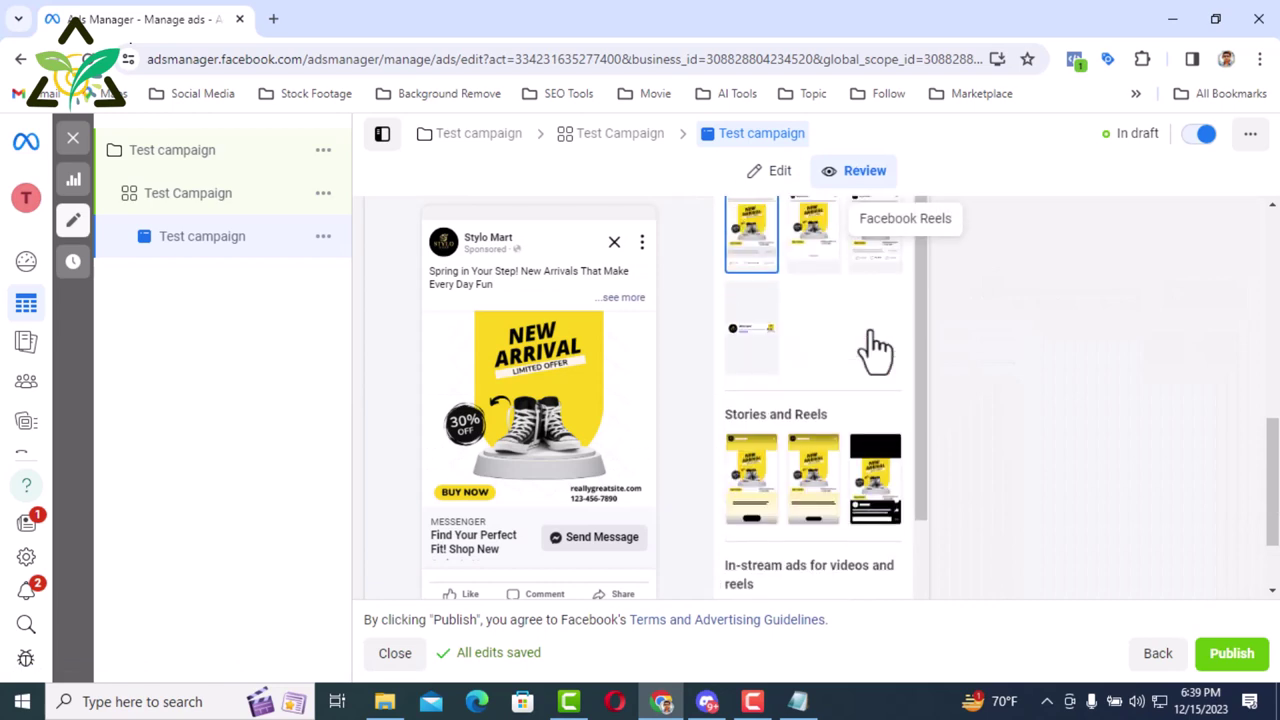
pyautogui.click(780, 172)
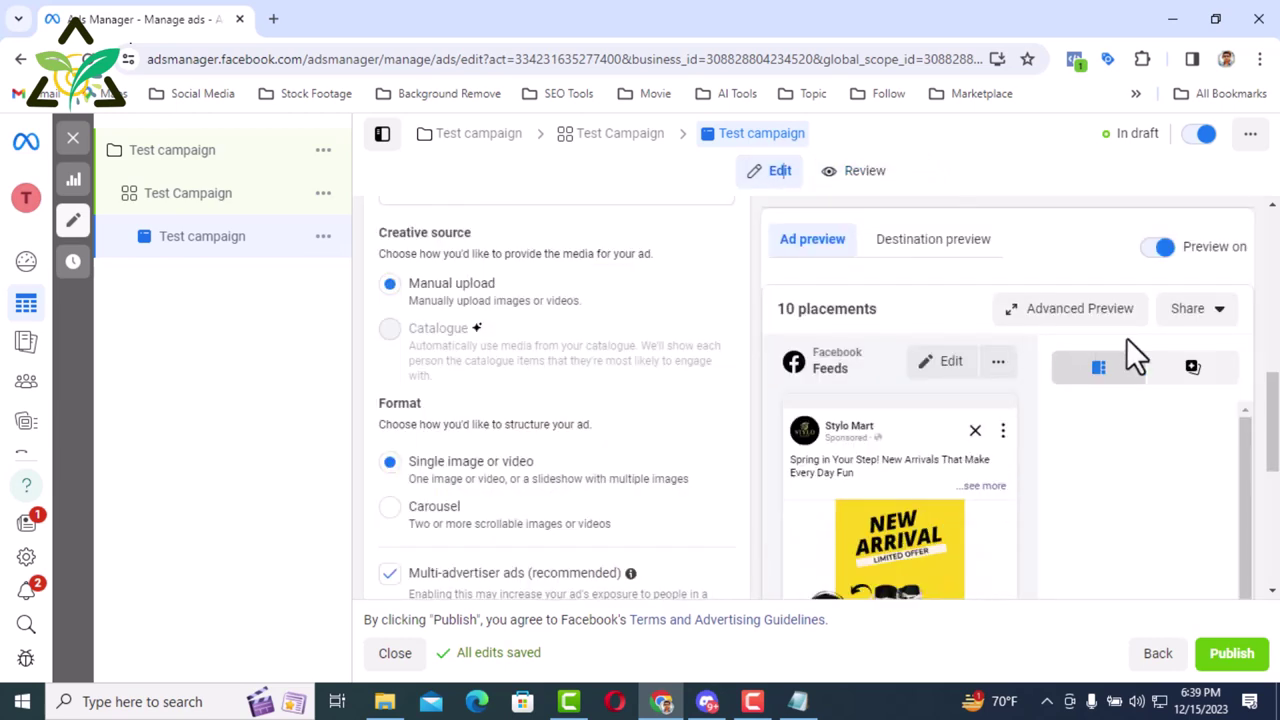
# Enable link sharing for the ad preview and create a link active for 30 days
pyautogui.click(1219, 310)
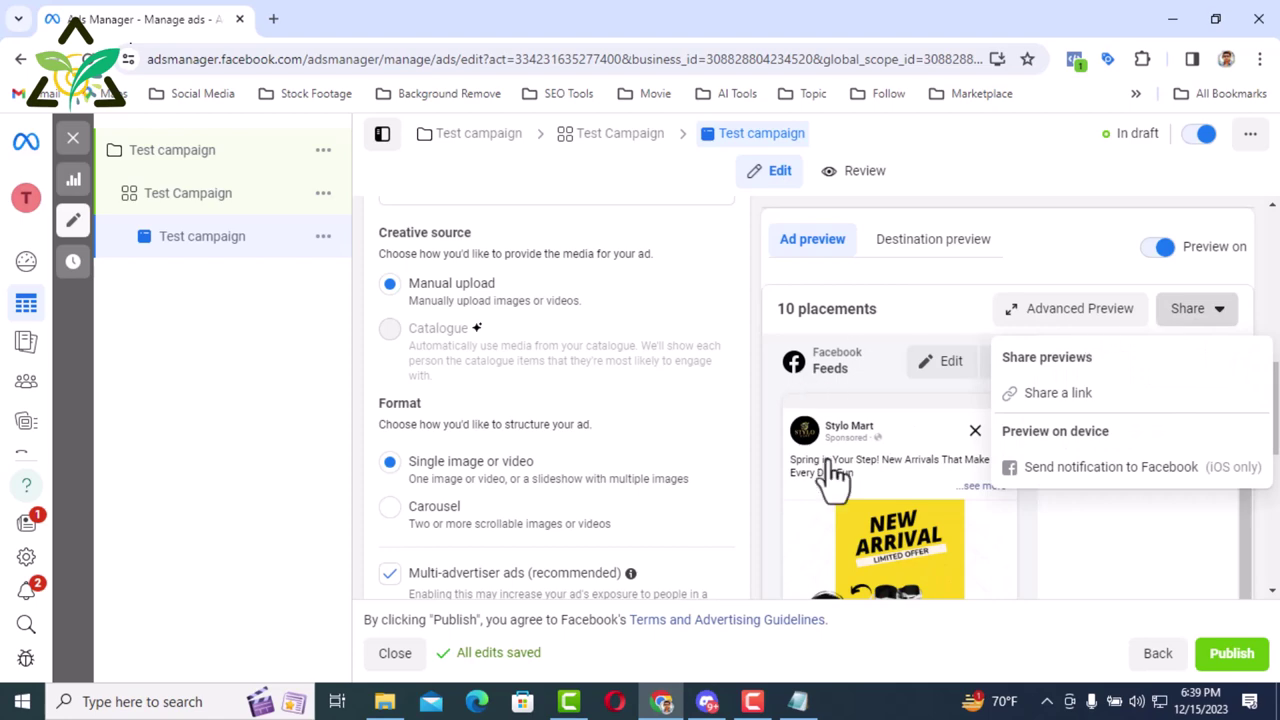
pyautogui.click(1060, 393)
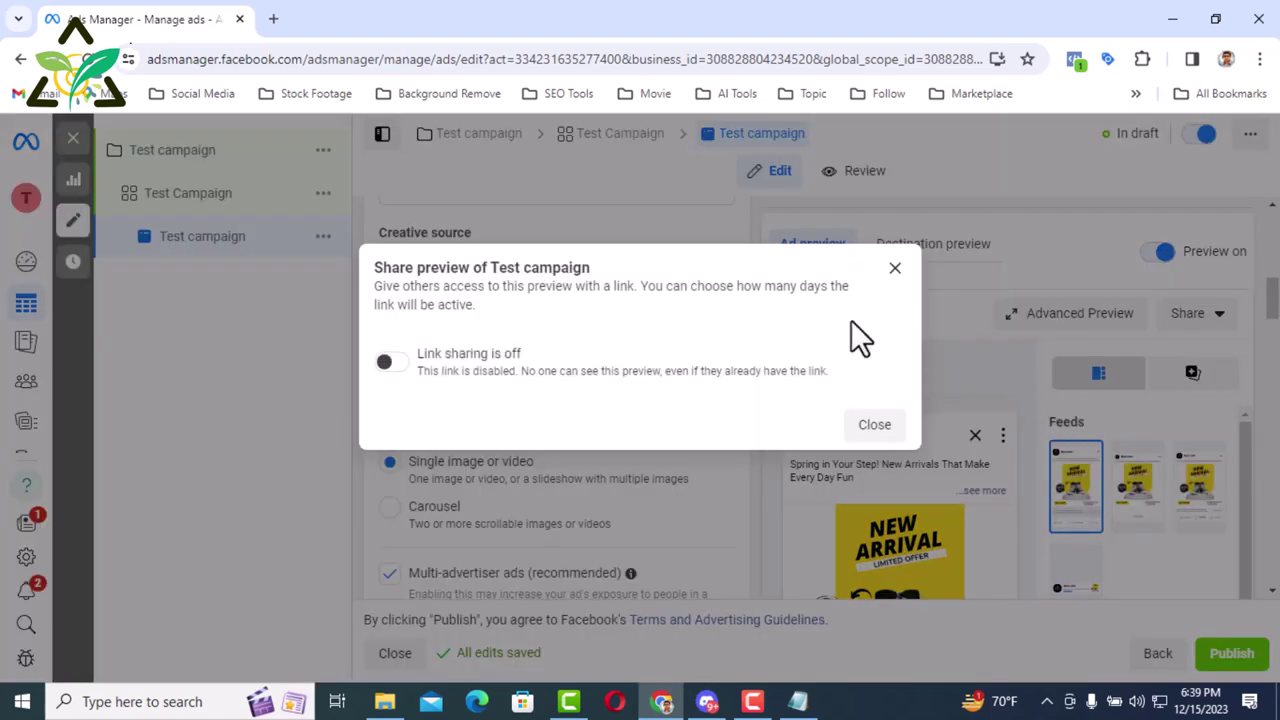
pyautogui.click(390, 361)
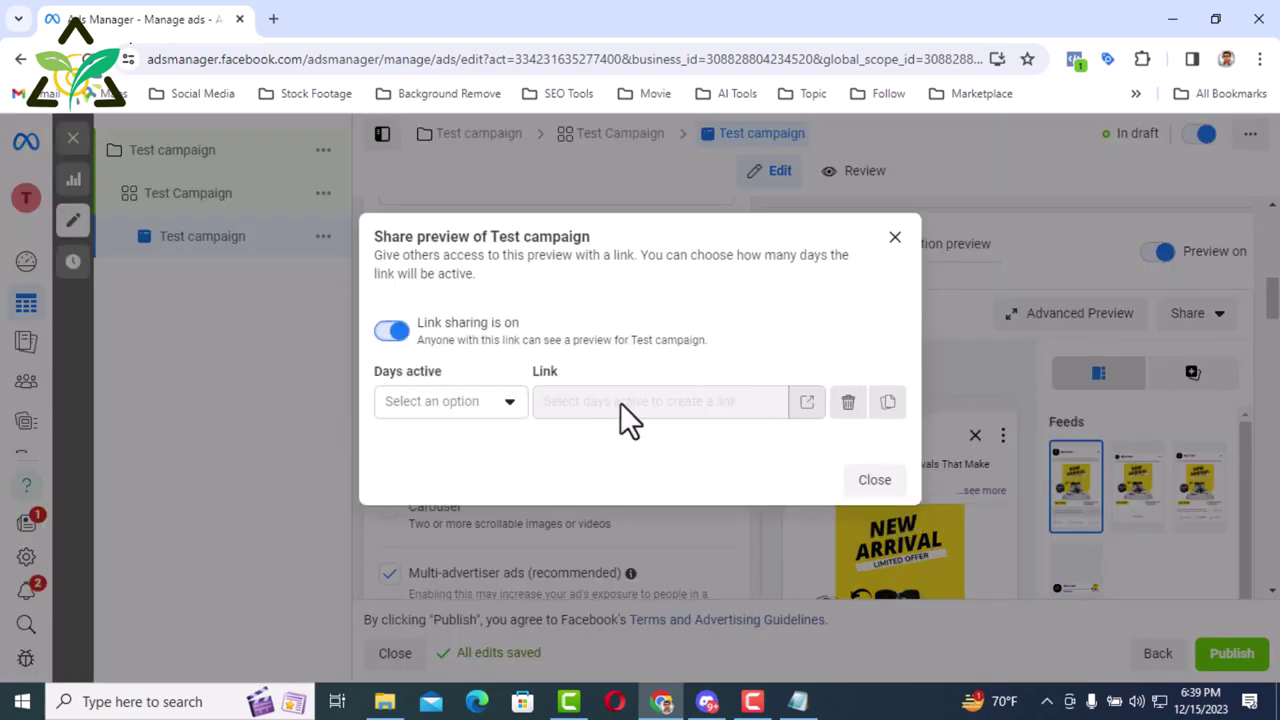
pyautogui.click(500, 410)
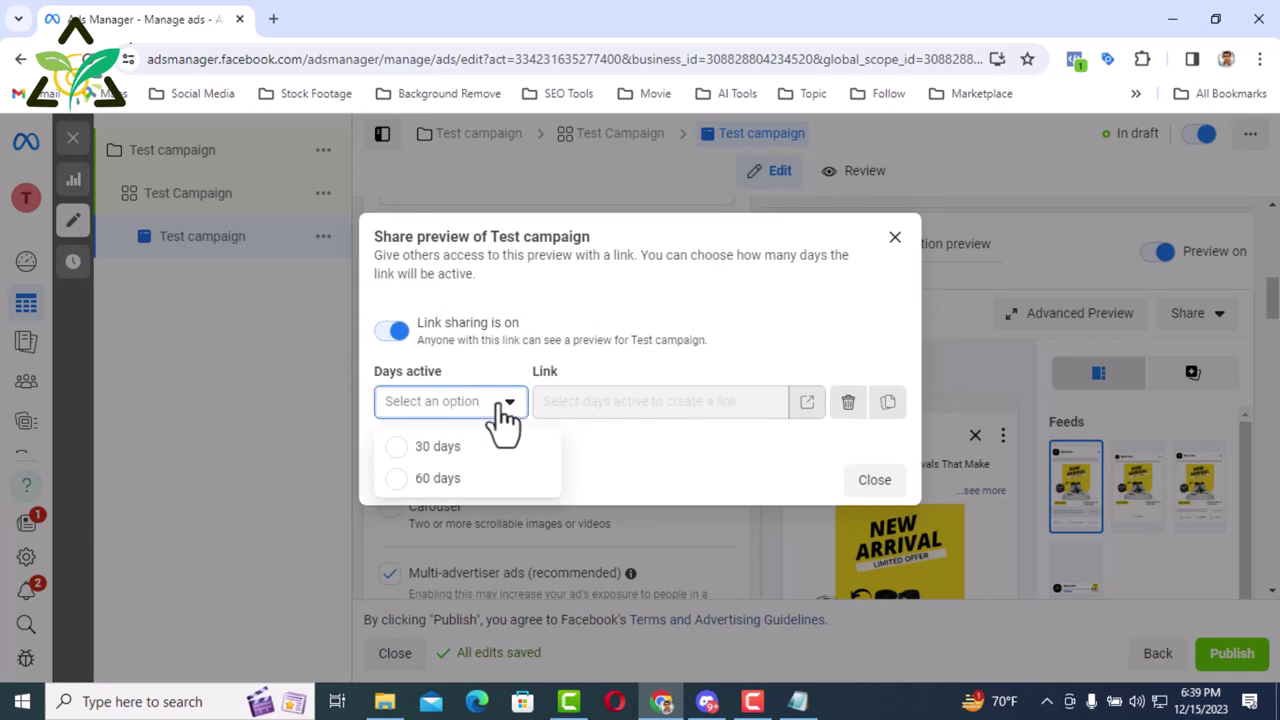
pyautogui.click(395, 450)
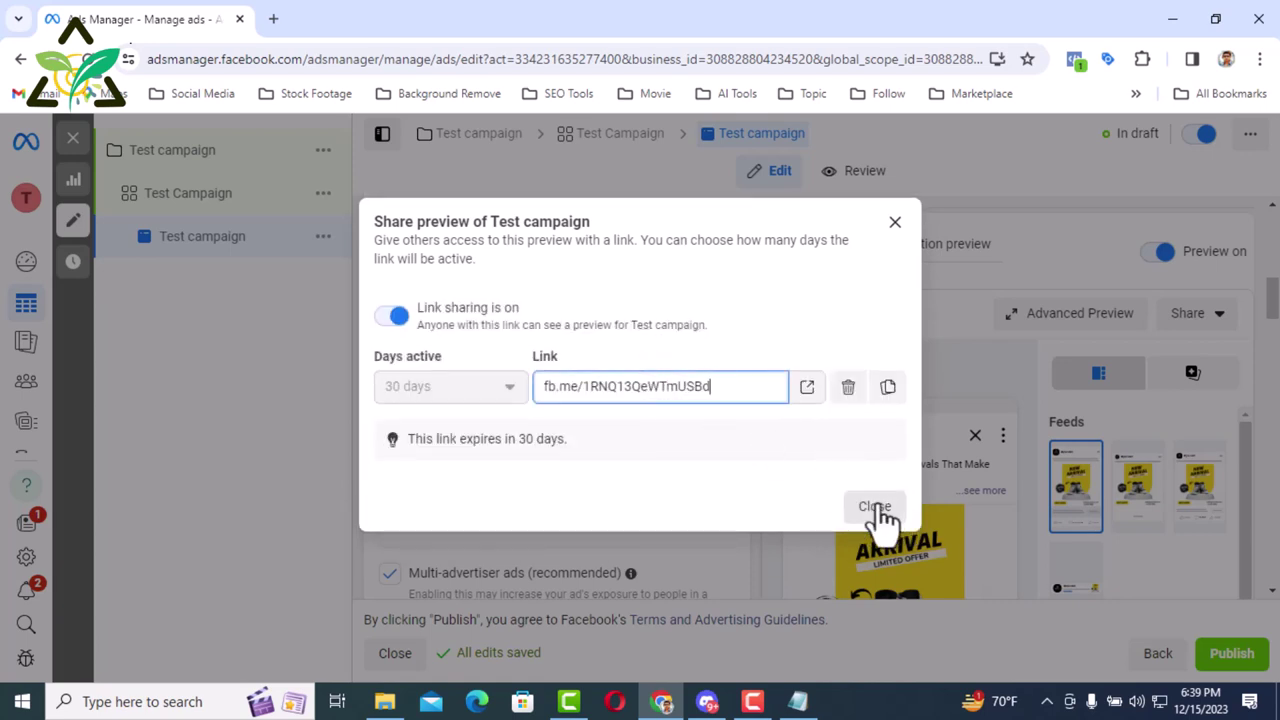
# Open the shared preview to examine the ad across all placements, close it, and copy the preview link
pyautogui.click(812, 398)
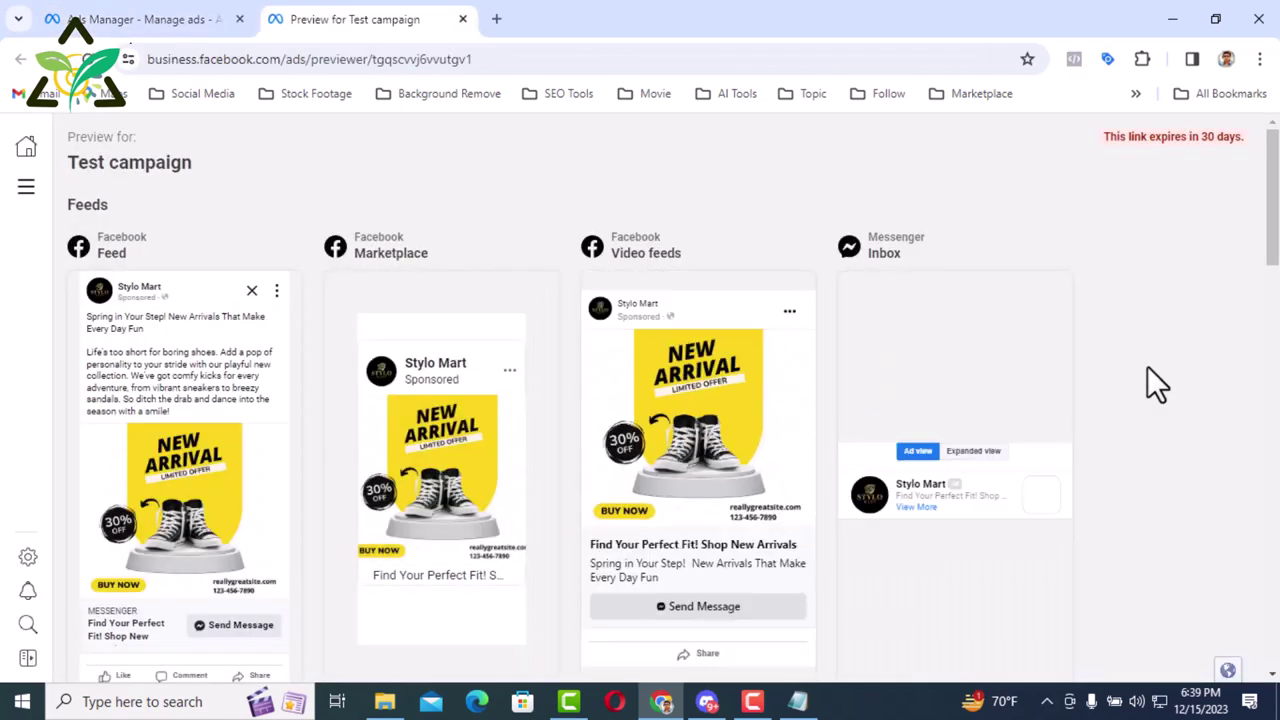
pyautogui.scroll(-15, 1147, 366)
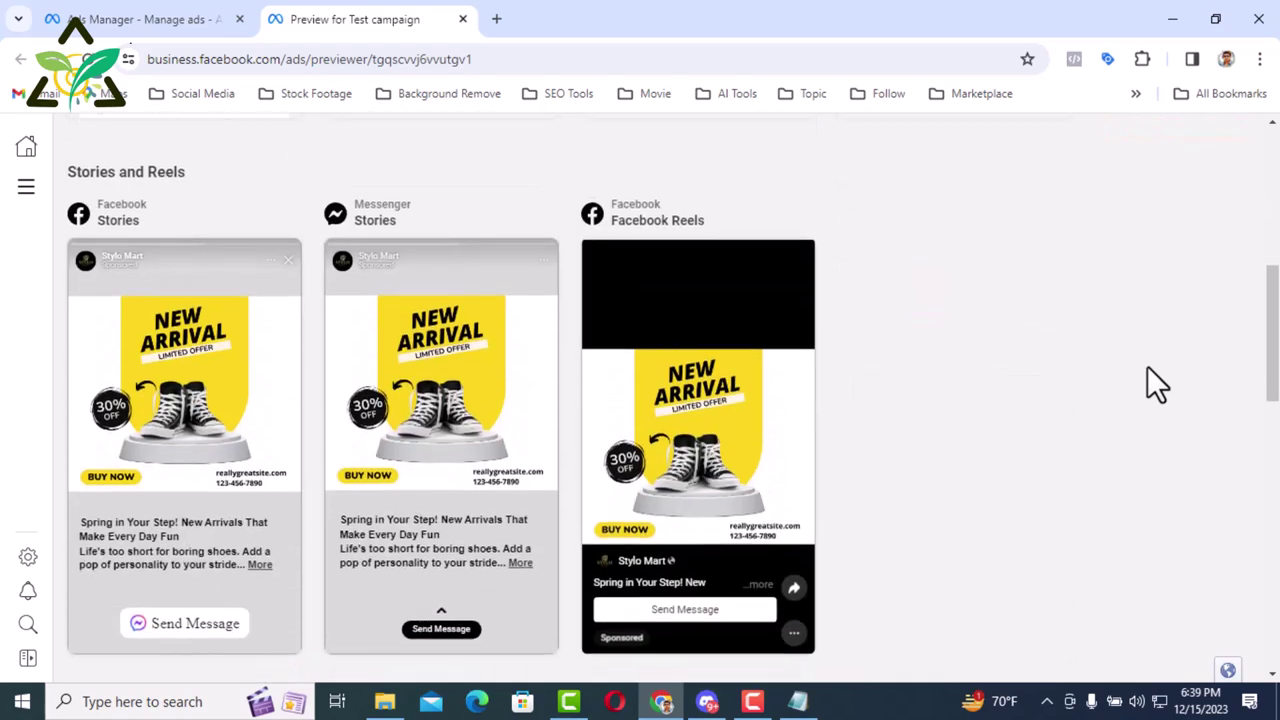
pyautogui.scroll(-2, 1147, 367)
pyautogui.scroll(8, 1147, 367)
pyautogui.scroll(10, 1147, 367)
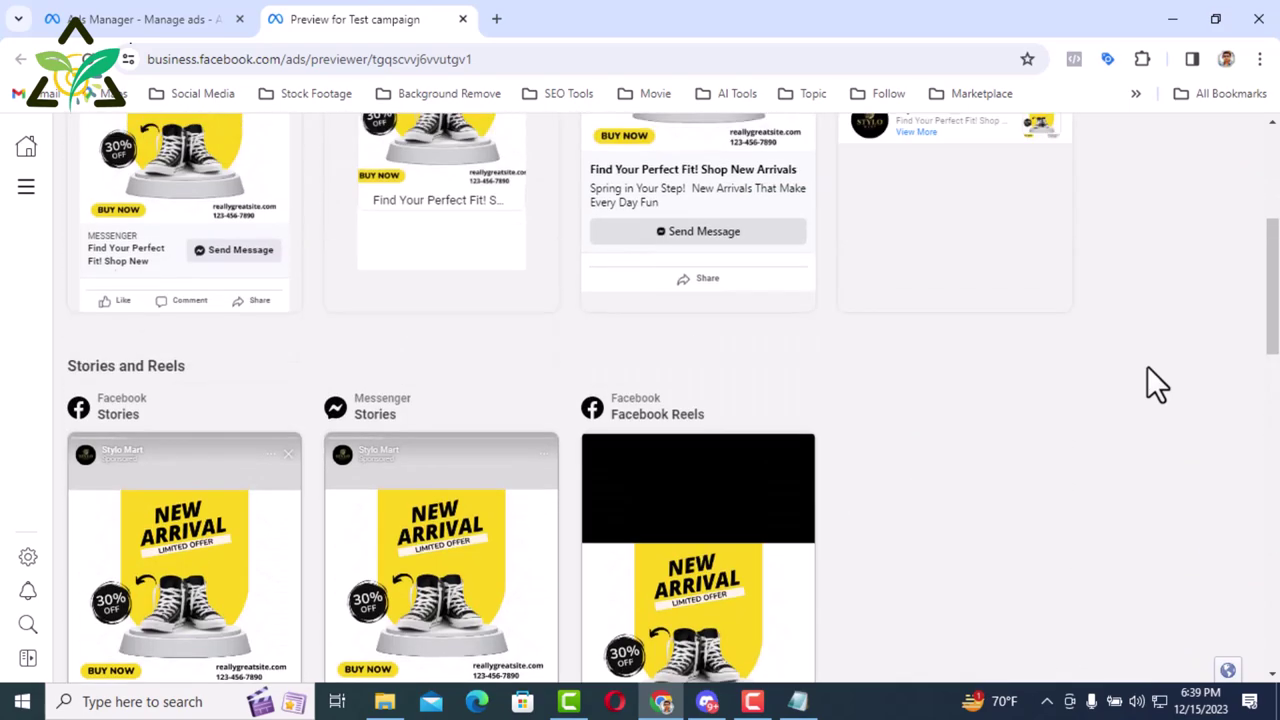
pyautogui.scroll(-15, 1147, 368)
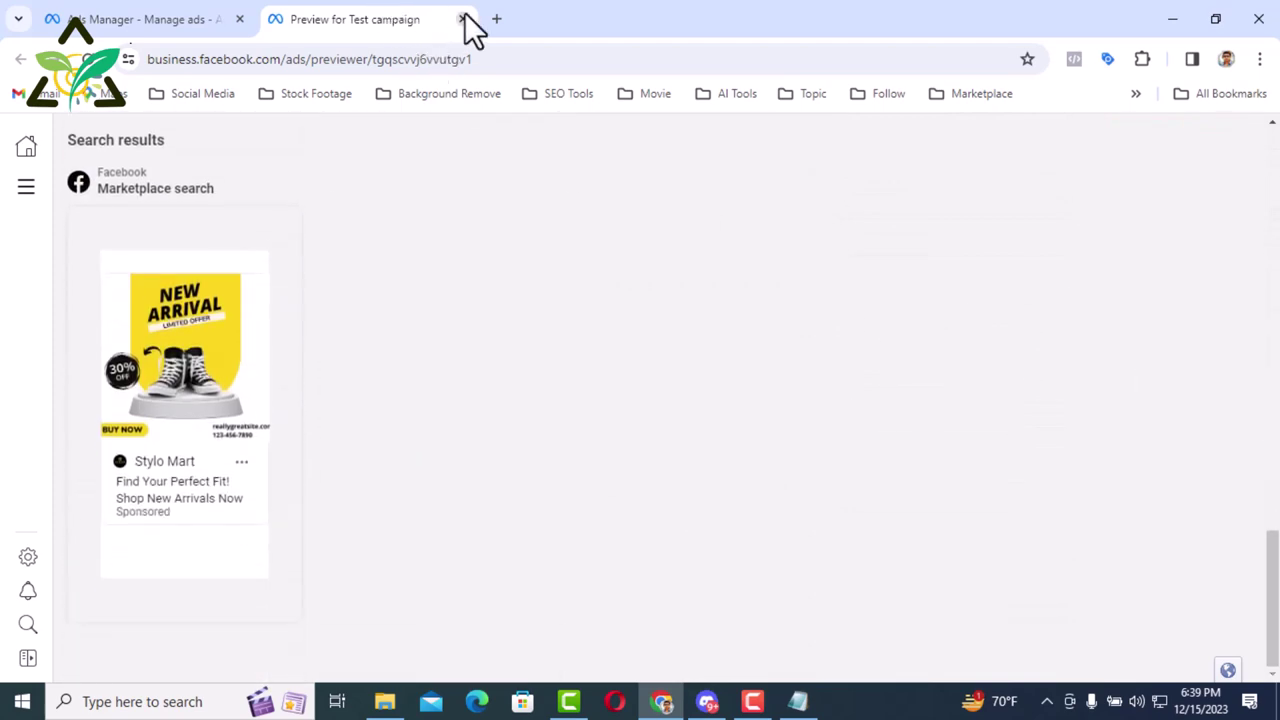
pyautogui.click(463, 19)
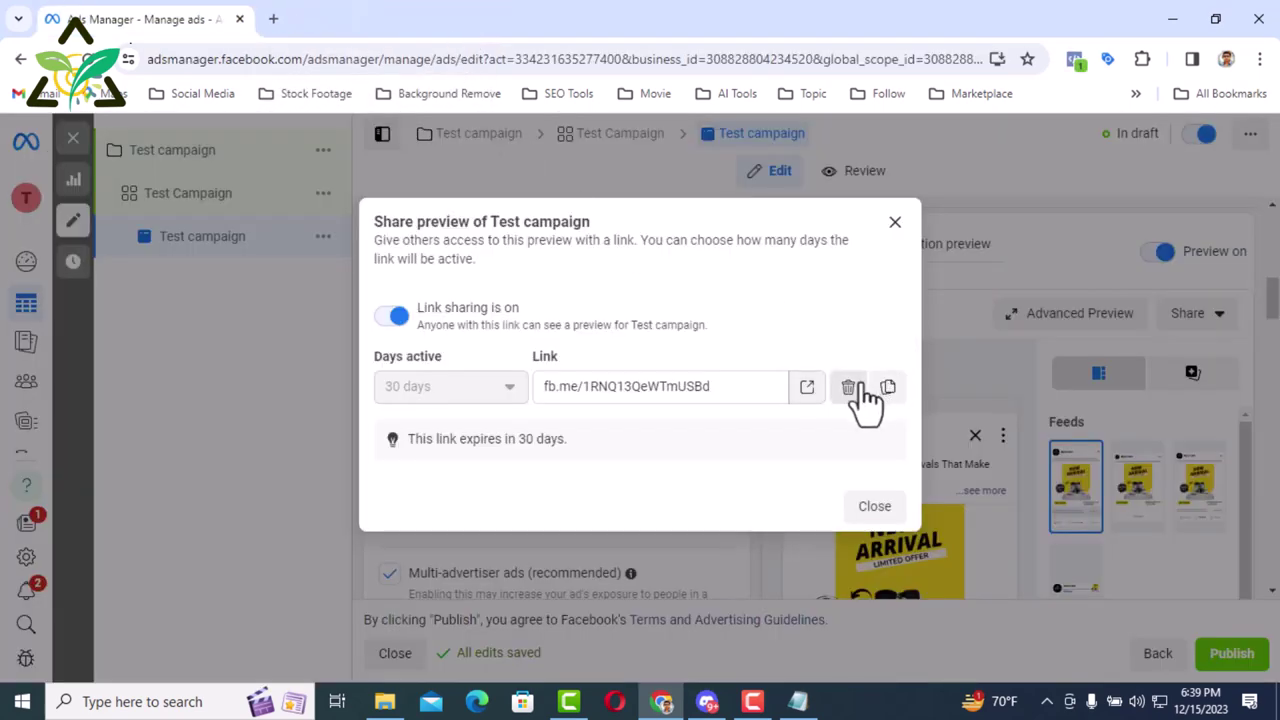
pyautogui.click(889, 388)
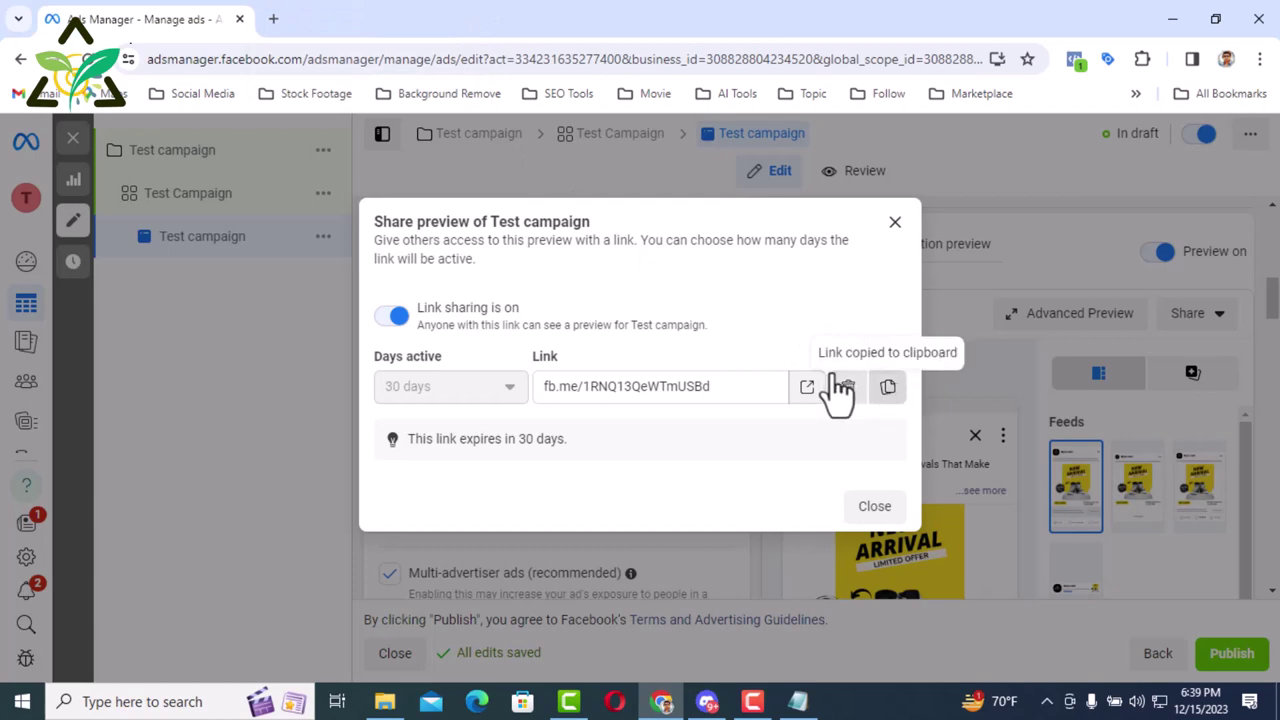